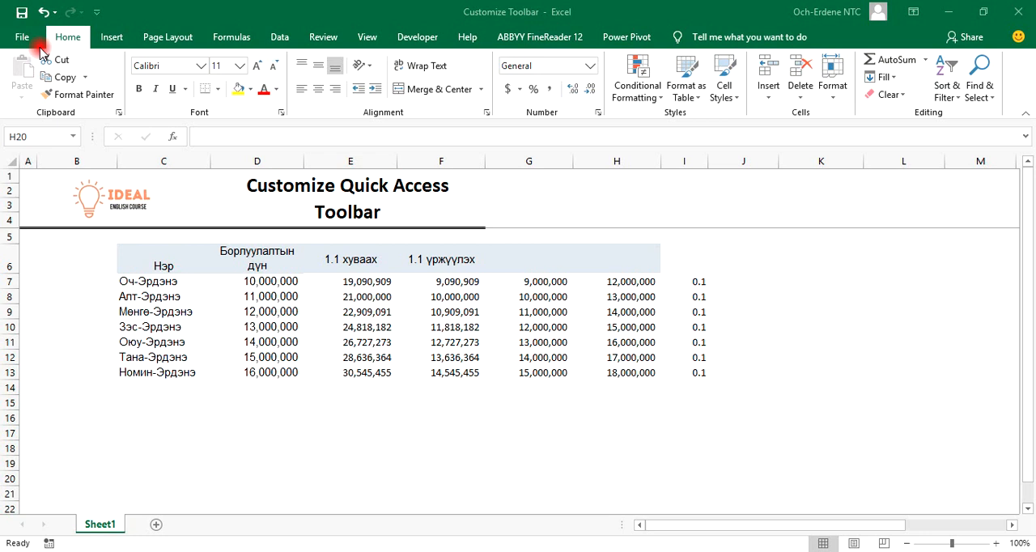
left_click(288, 419)
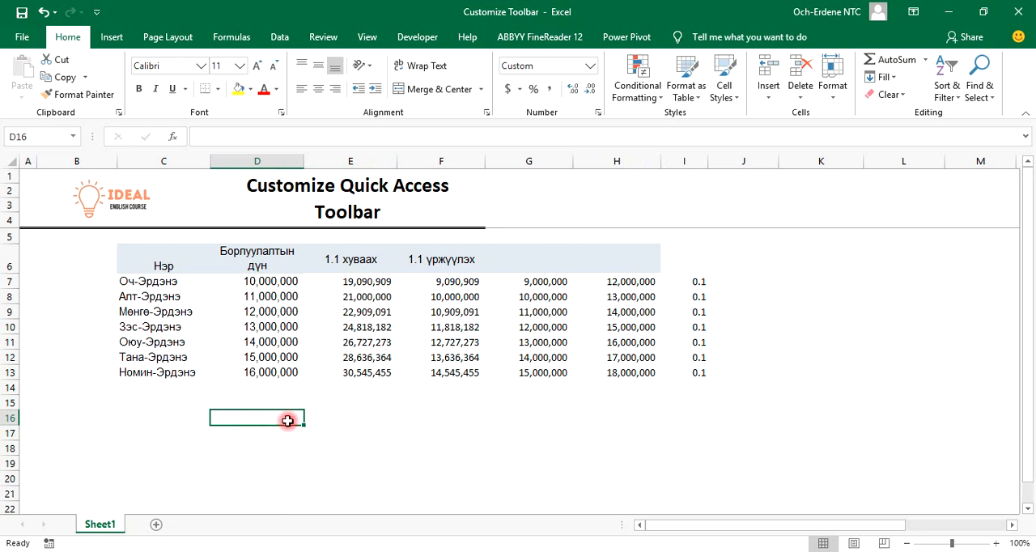
key("ctrl+c")
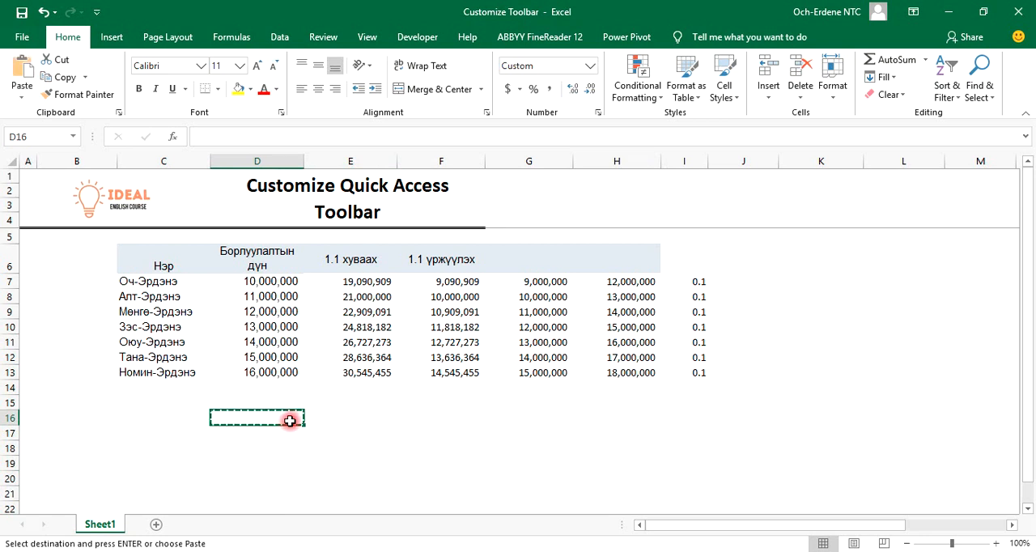
key("Down")
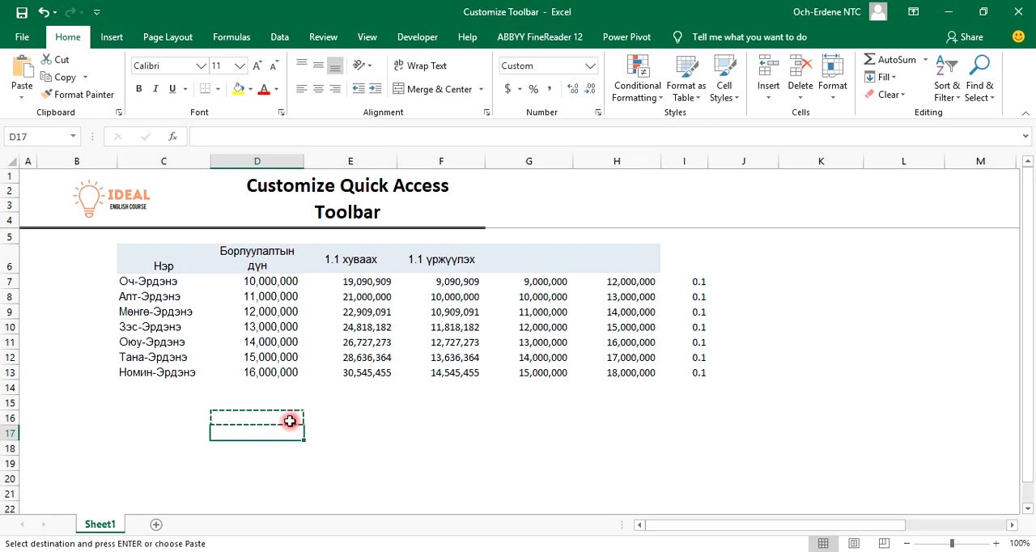
left_click(387, 416)
key("Escape")
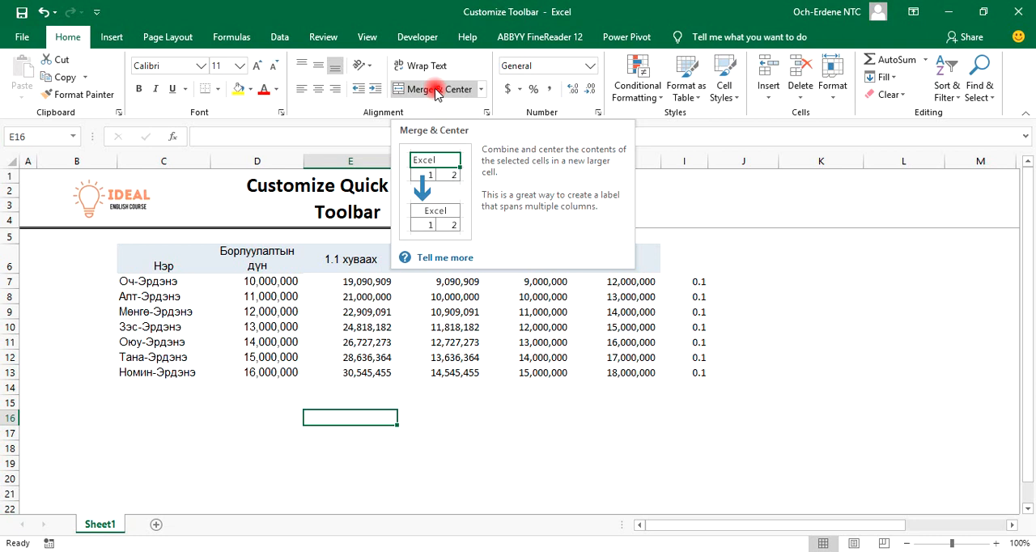
Display the access-key letters of the Home commands and check the one for Merge & Center
key("alt")
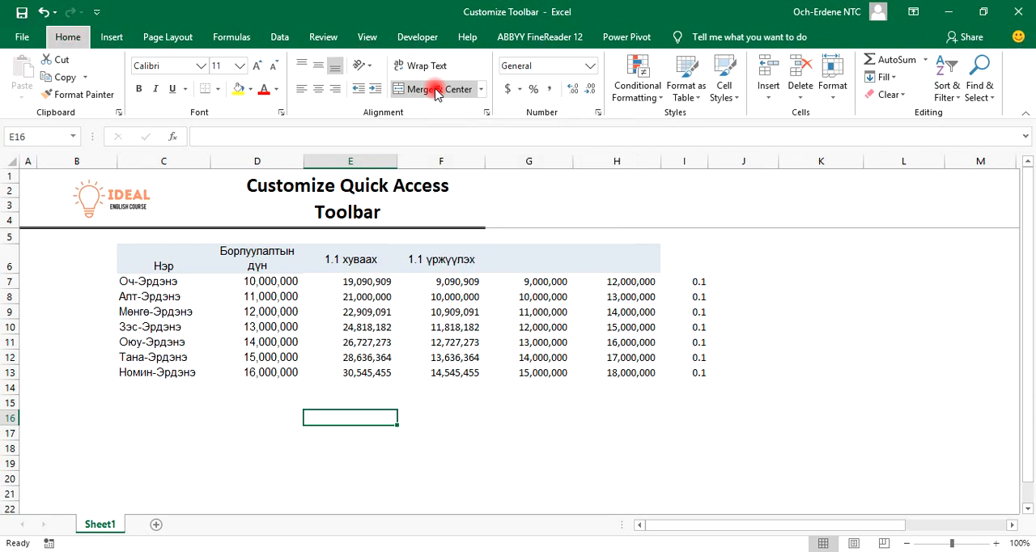
key("h")
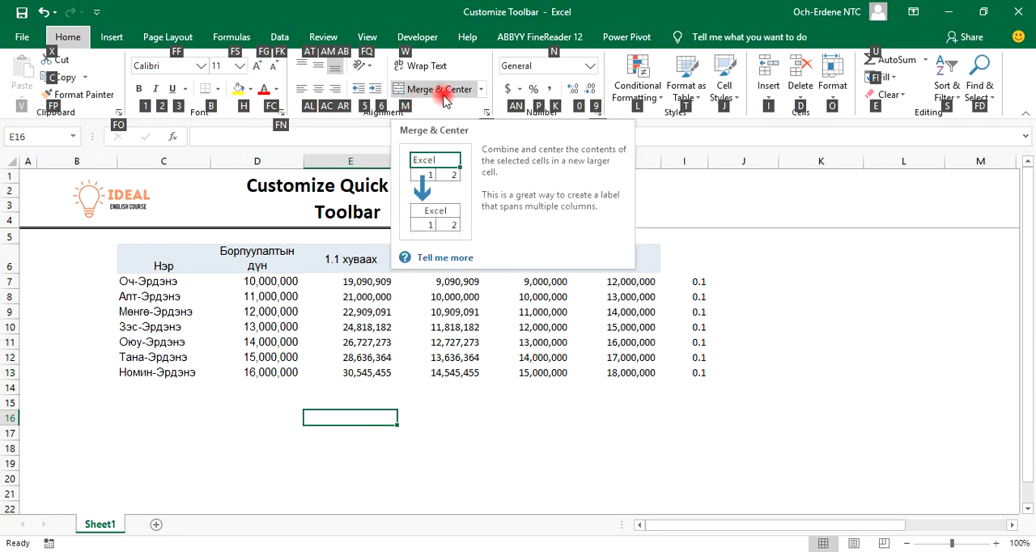
left_click(71, 417)
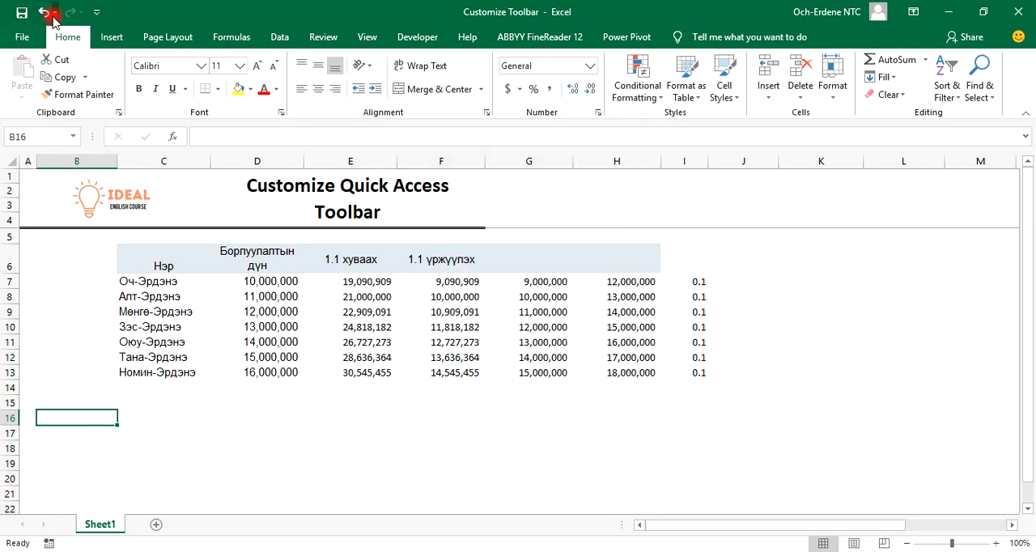
Enter the note "alt + 1 , 2 ,3 ,4 ,5, 6, 7,8" in cell C17
left_click(146, 434)
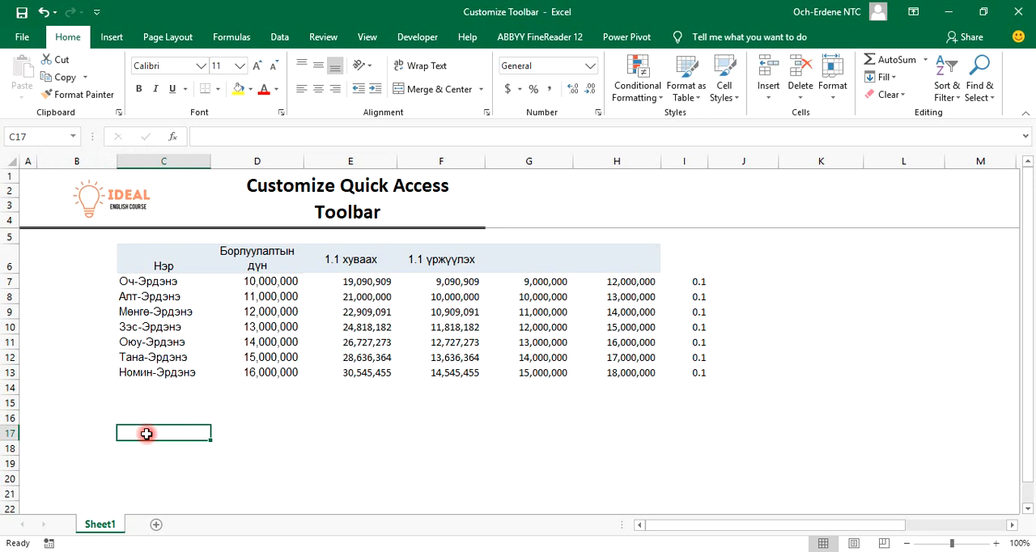
type("alt +")
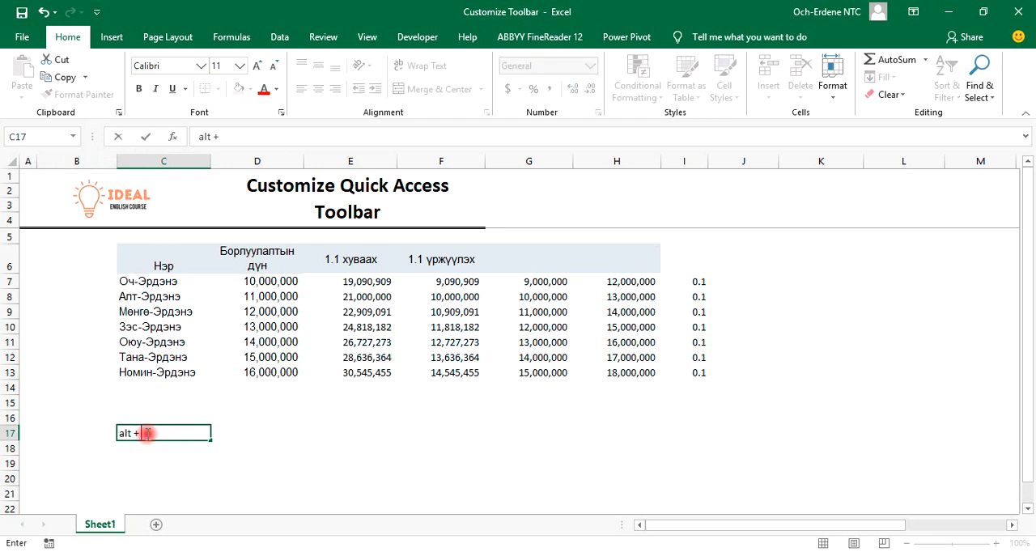
type(" 1 , 2 ,3 ,4 ,5, 6, 7")
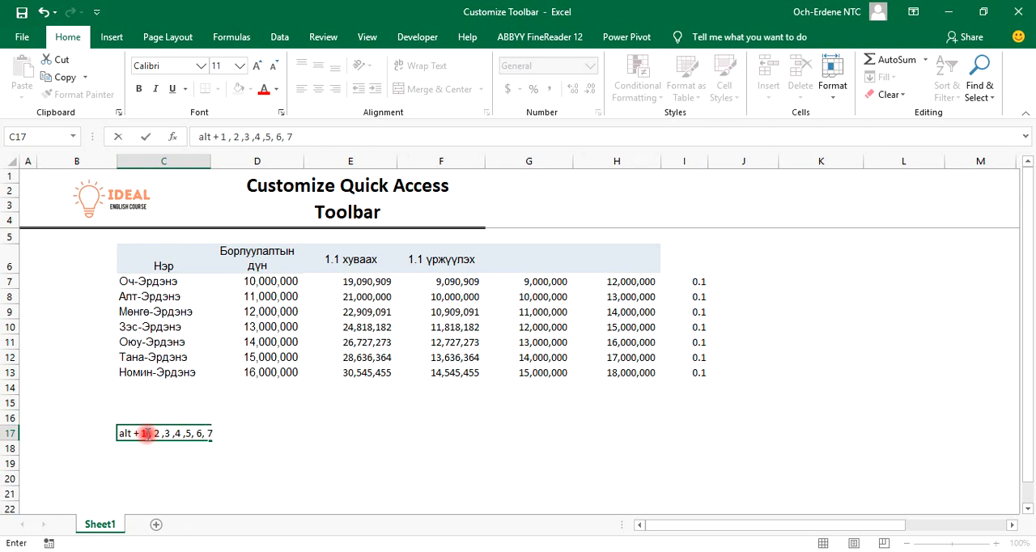
type(",8")
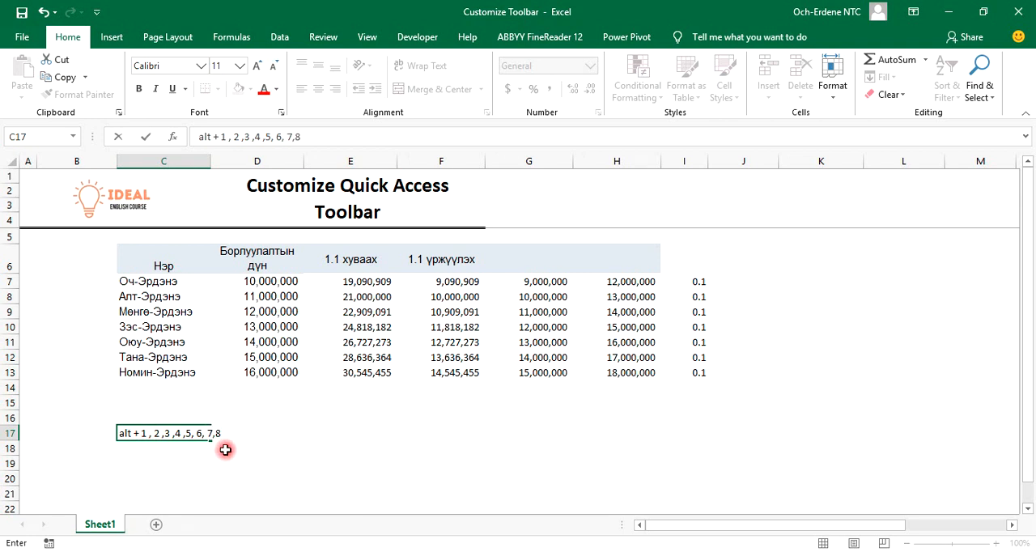
left_click(289, 470)
left_click(164, 473)
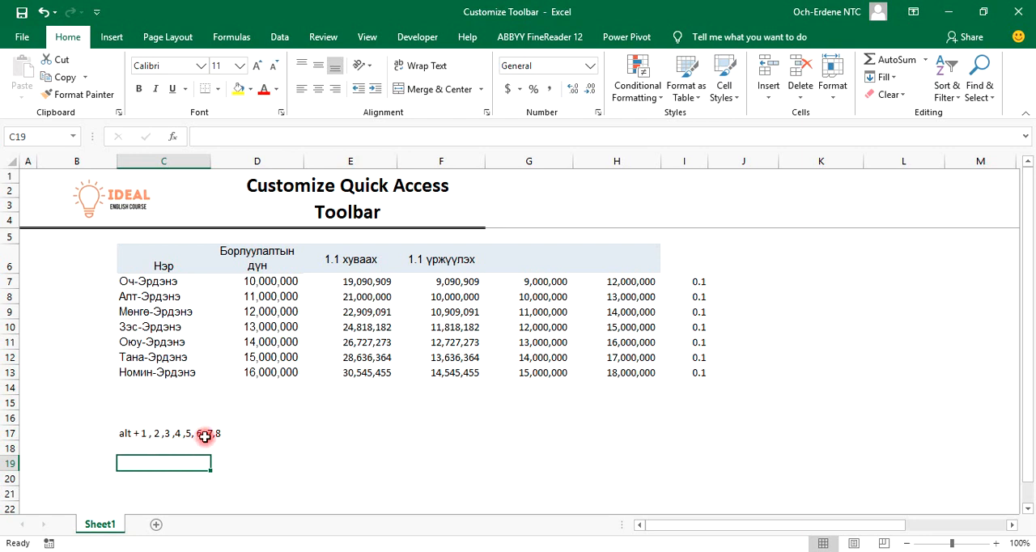
Display the access keys and examine the numbers assigned to the Quick Access Toolbar commands
left_click(129, 435)
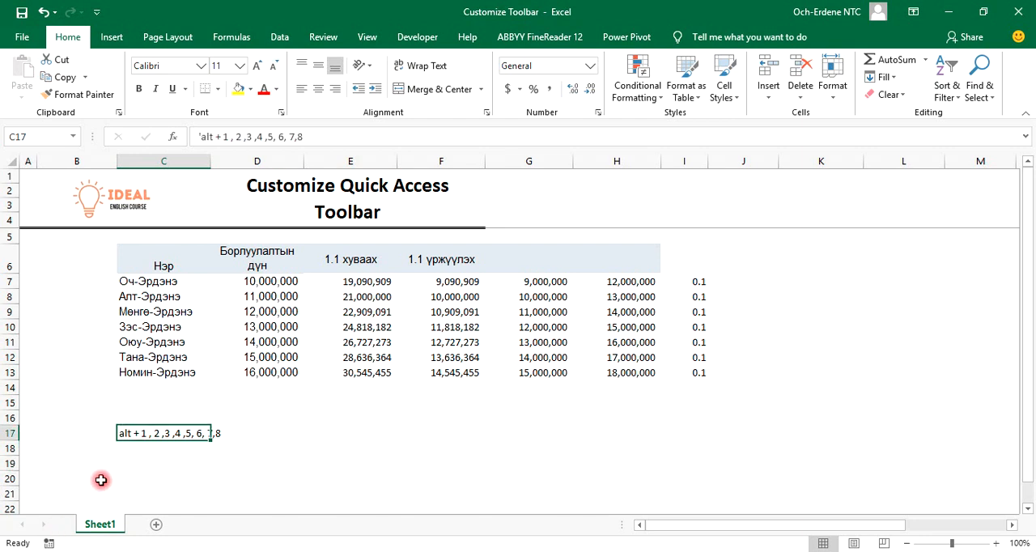
left_click(167, 493)
key("alt")
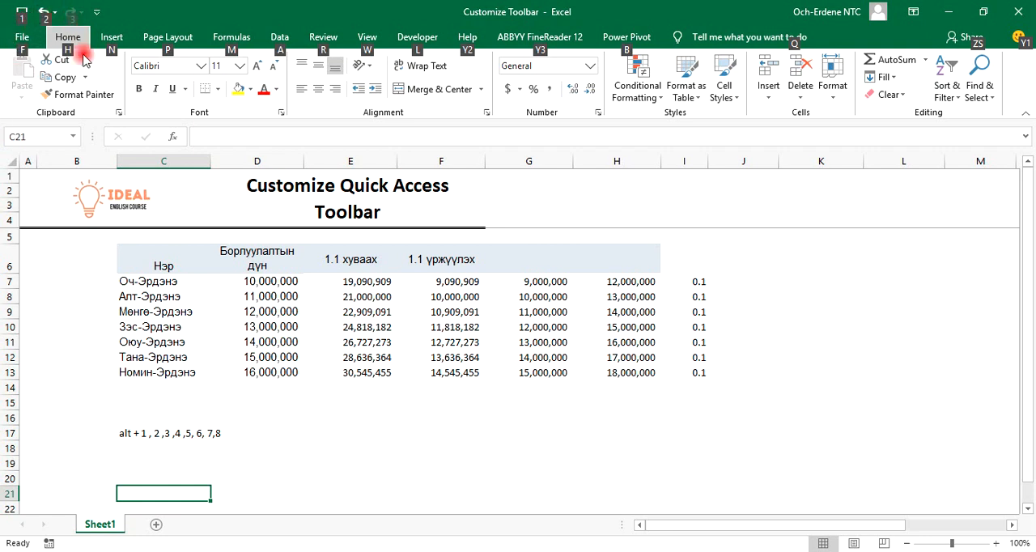
key("Escape")
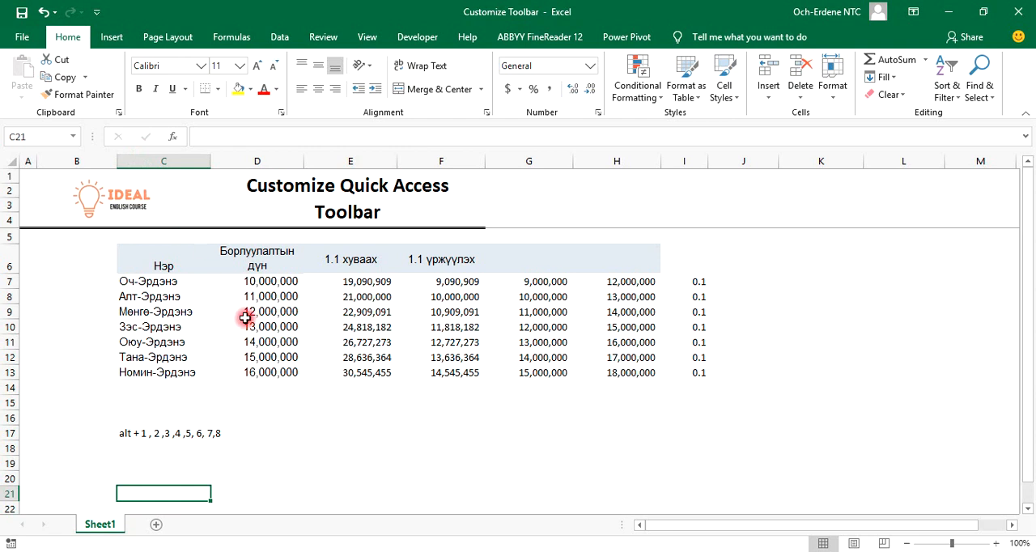
Fill cell D8 with yellow
left_click(282, 297)
left_click(243, 89)
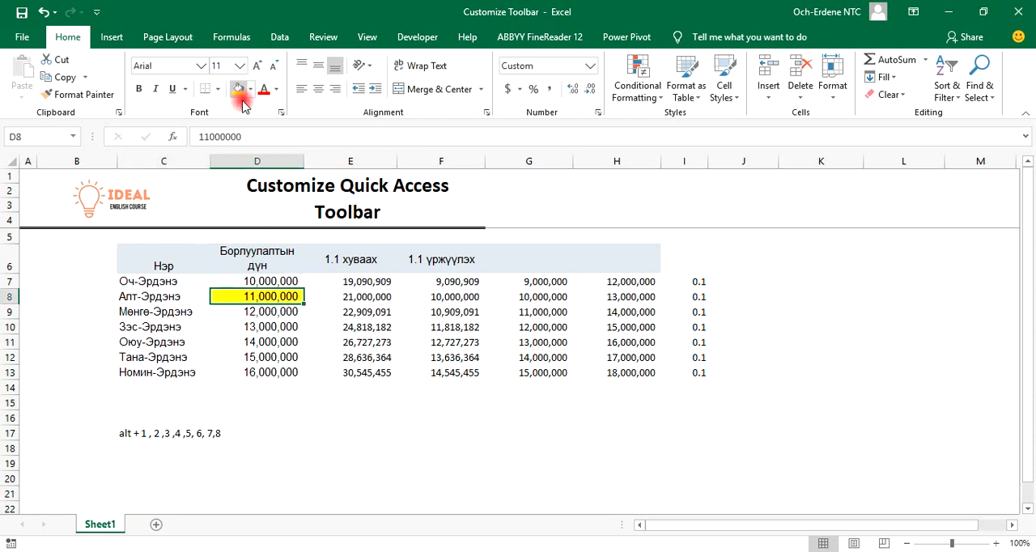
Undo the yellow fill of cell D8 from the undo history and redo it from the redo history
key("alt+2")
key("Escape")
key("Escape")
key("alt+2")
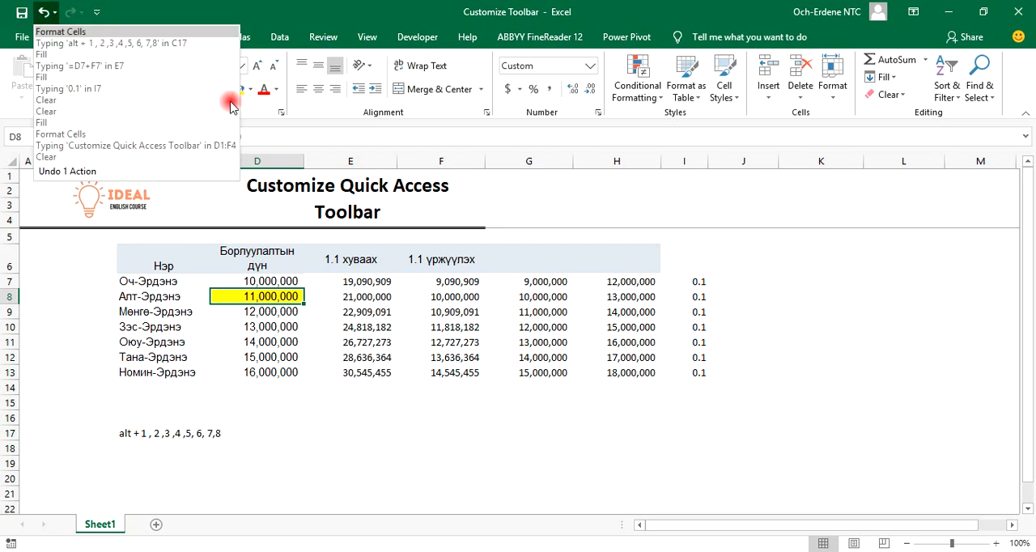
left_click(76, 26)
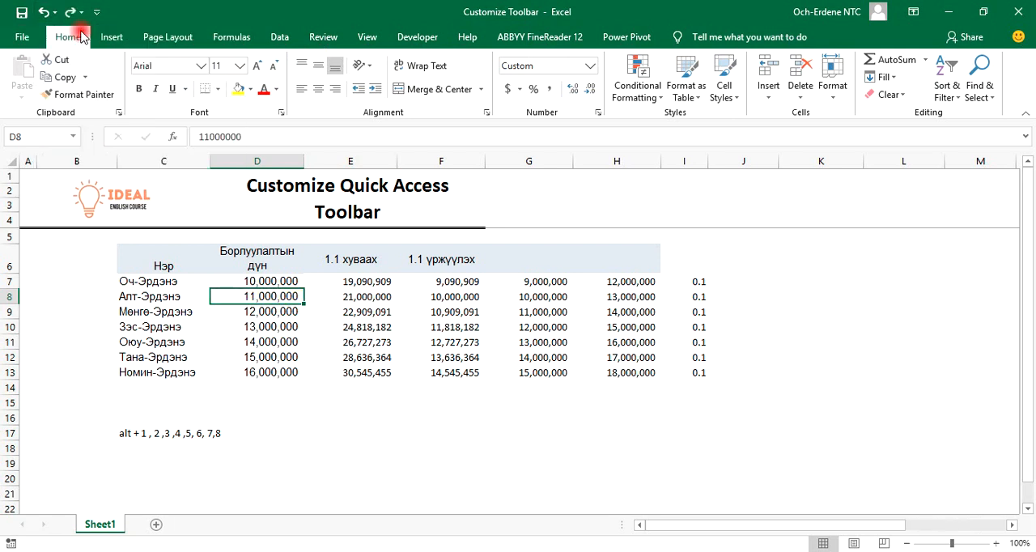
left_click(80, 12)
left_click(227, 301)
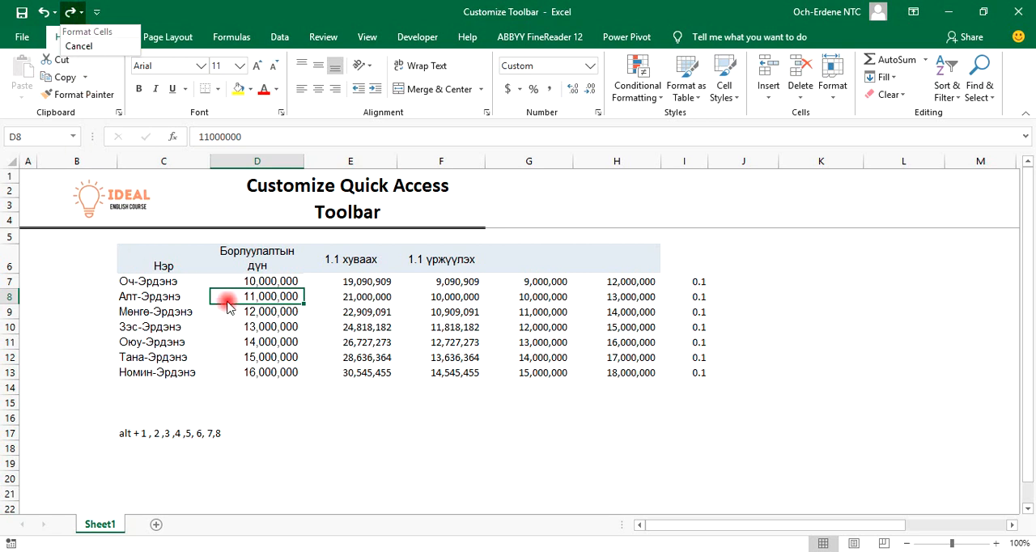
left_click(92, 31)
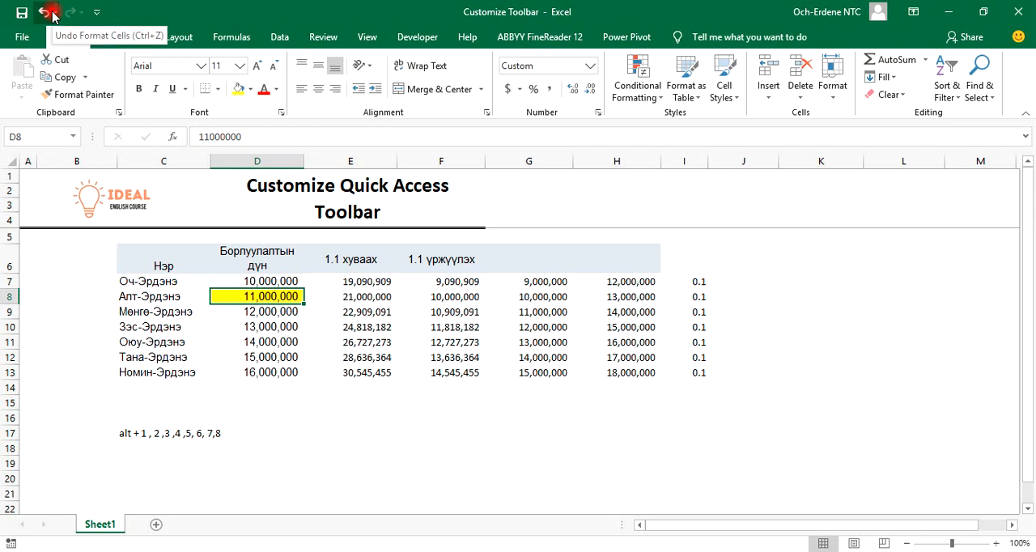
left_click(97, 13)
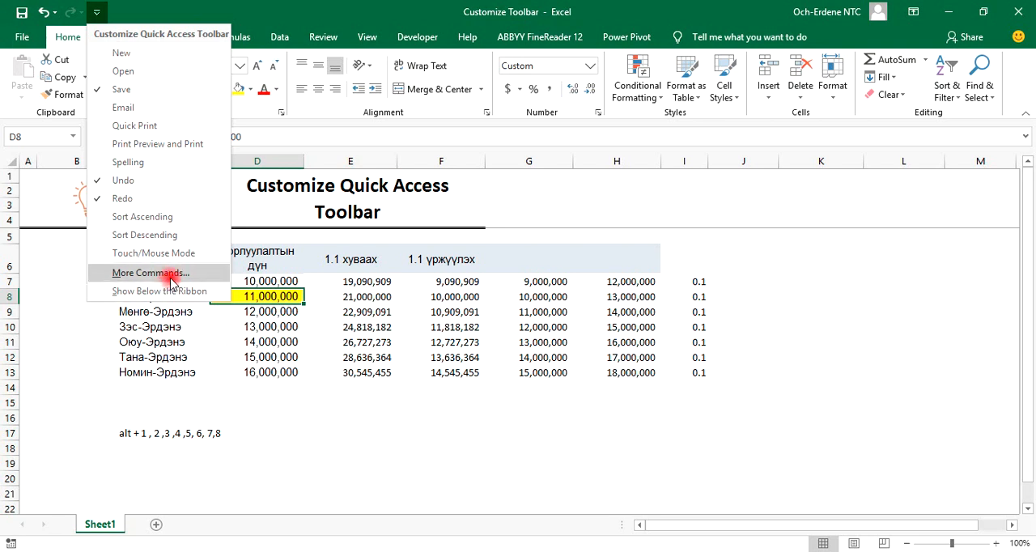
left_click(474, 480)
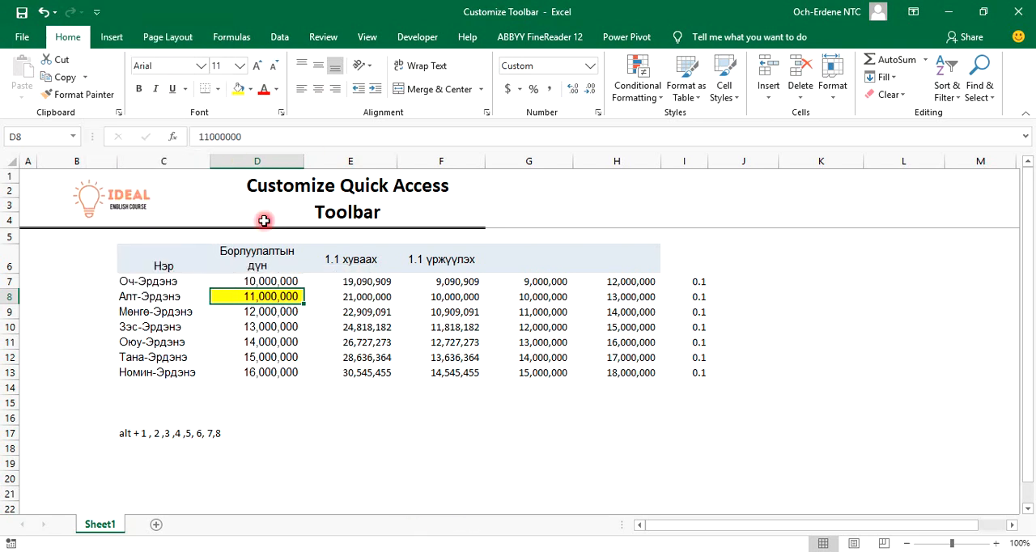
double_click(139, 6)
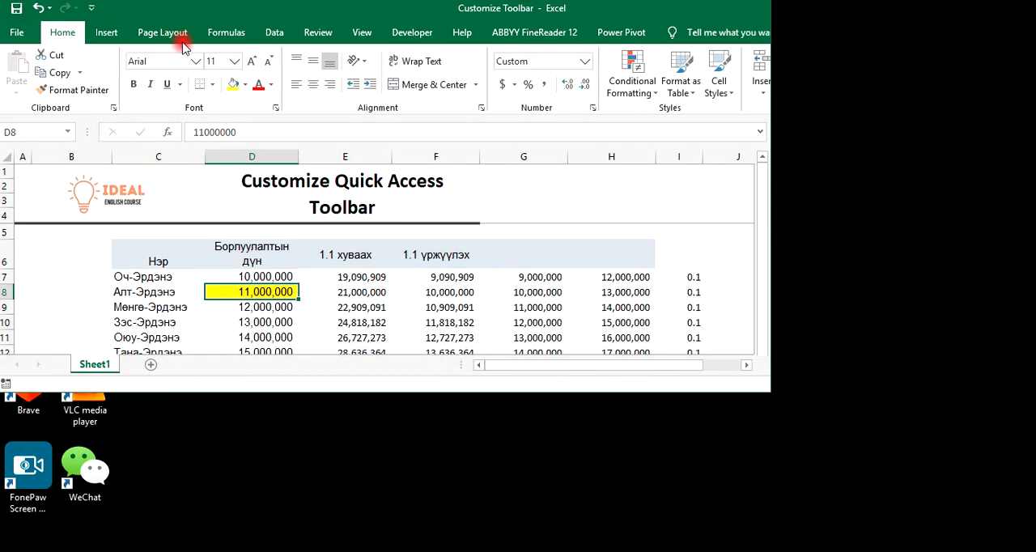
double_click(164, 10)
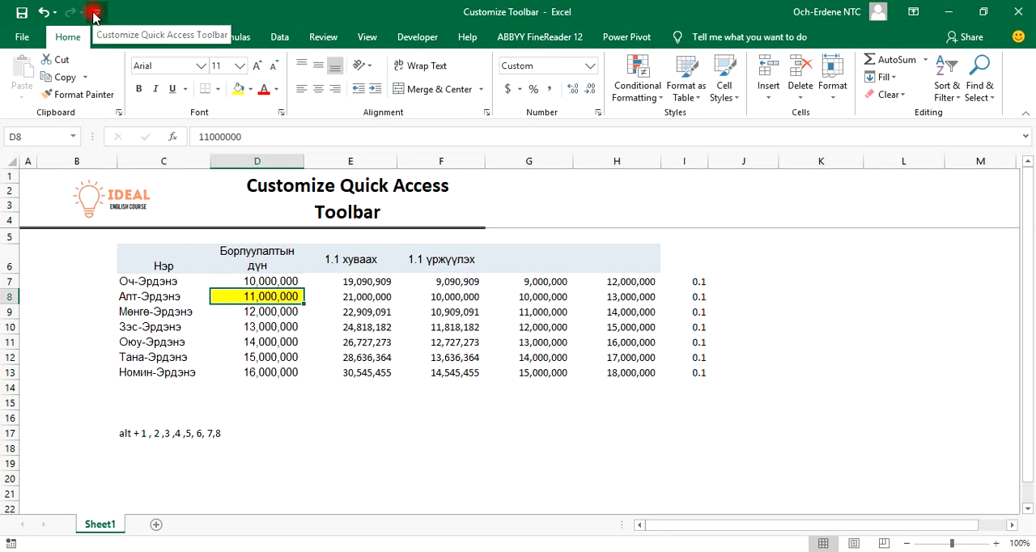
Open the full Quick Access Toolbar customization options and remove the Save, Undo and Redo commands from the toolbar
left_click(93, 14)
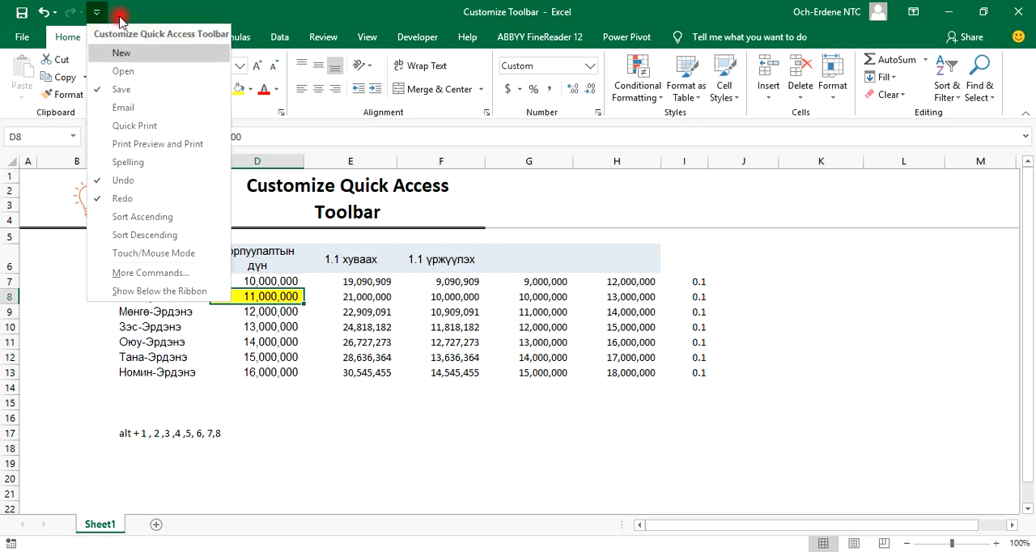
left_click(151, 273)
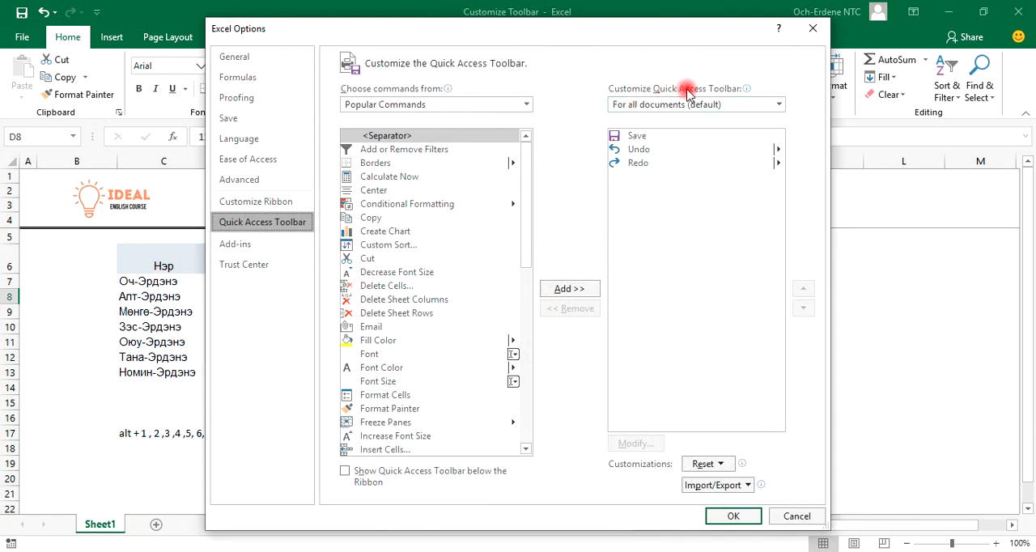
left_click(680, 138)
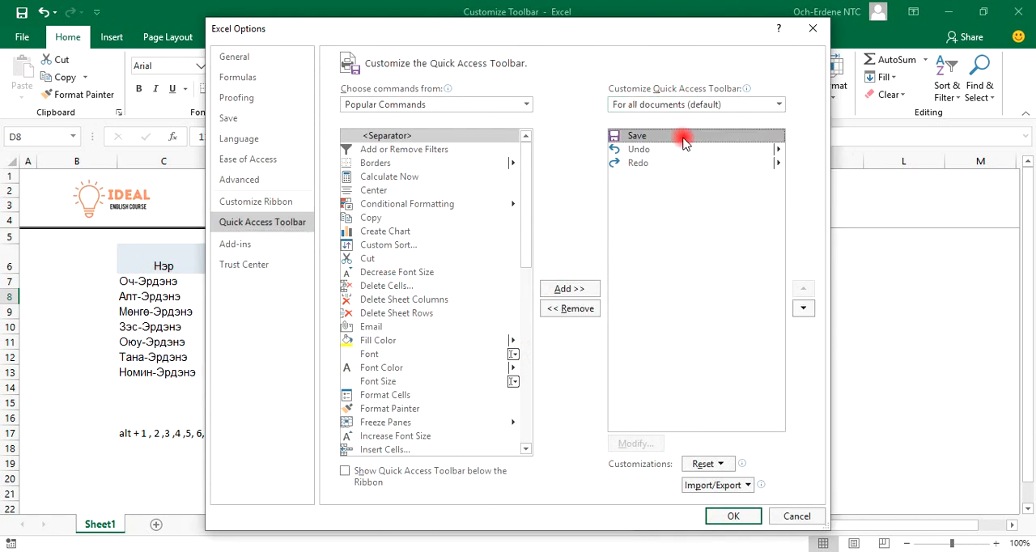
left_click(566, 310)
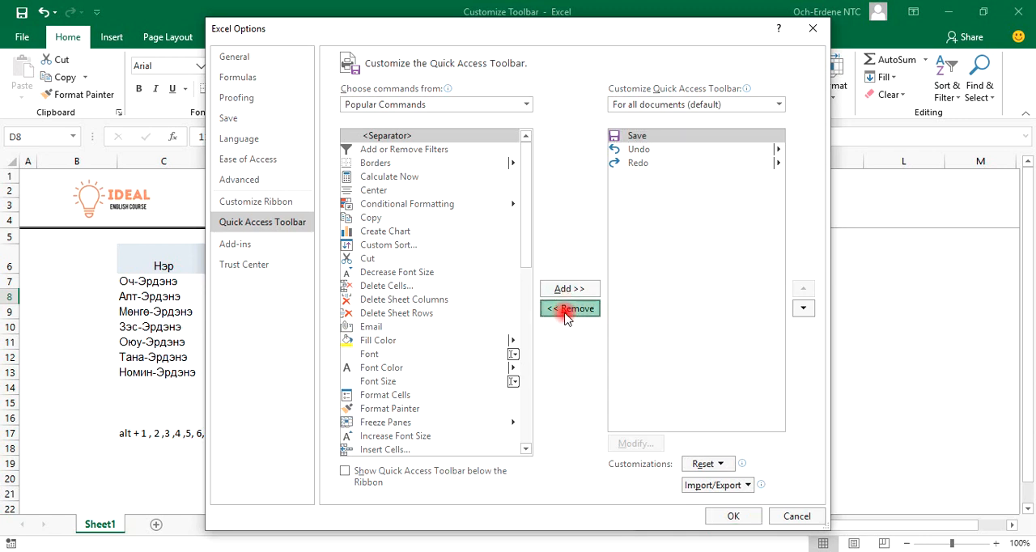
left_click(569, 309)
left_click(569, 309)
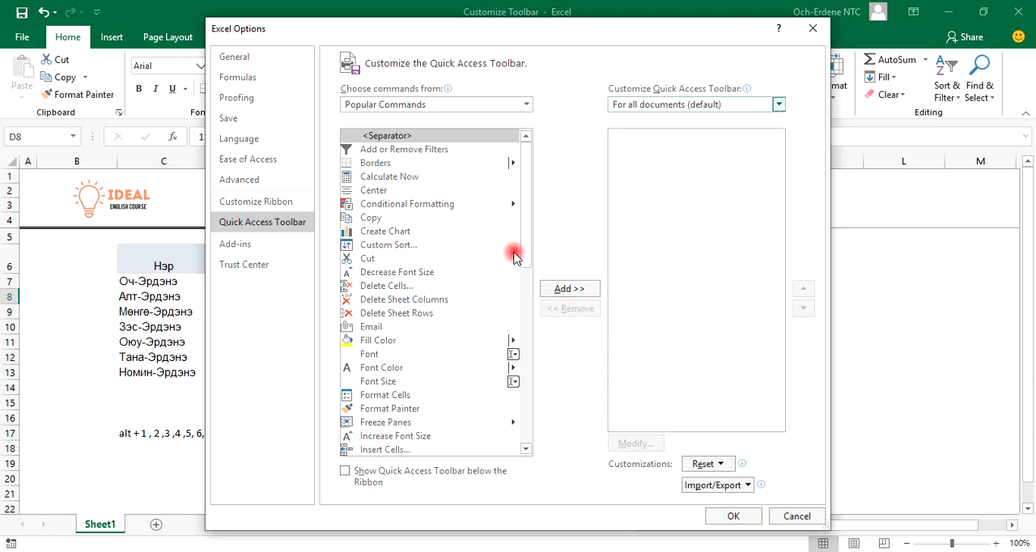
Show all commands as the source list for customizing the Quick Access Toolbar
scroll(509, 271, "down", 12)
left_click(444, 103)
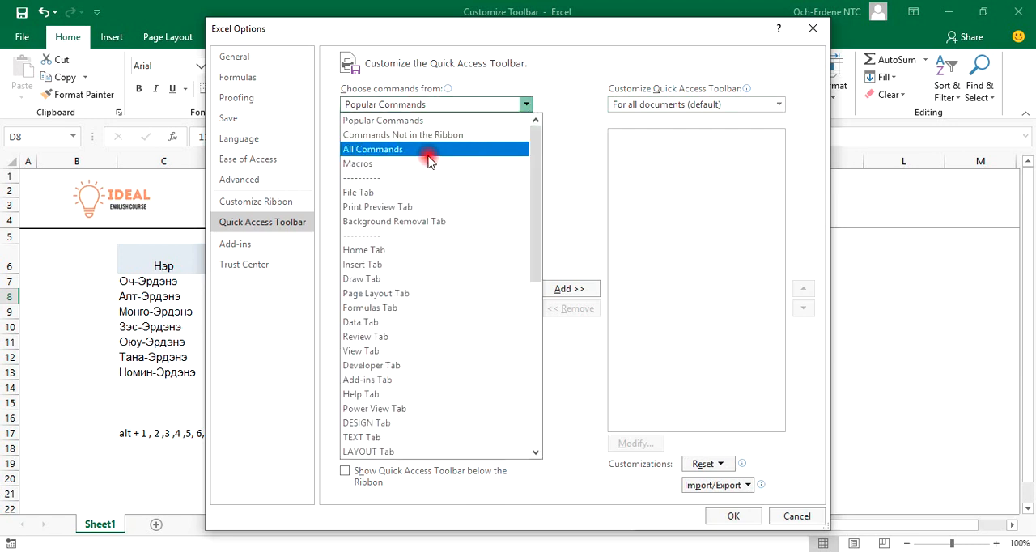
left_click(431, 153)
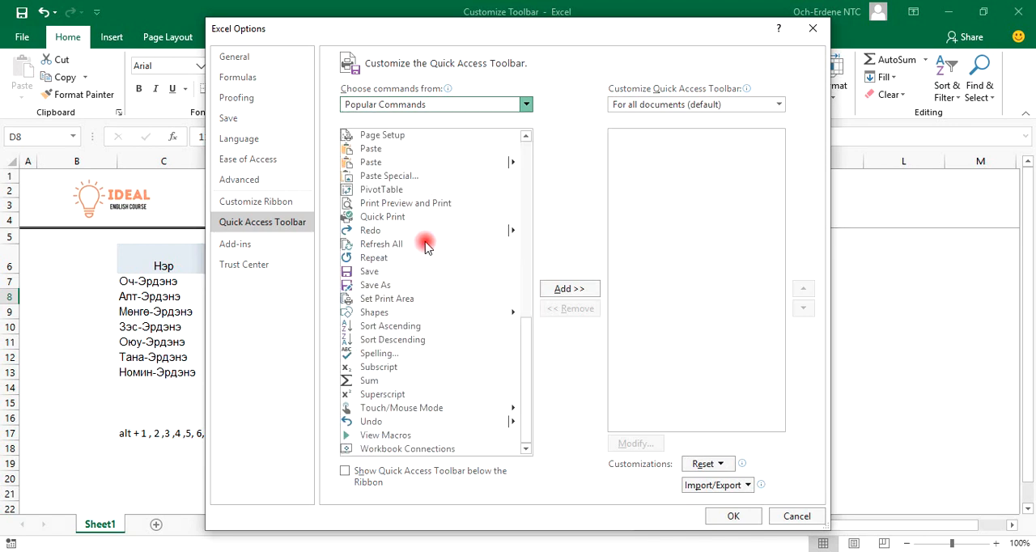
scroll(462, 240, "down", 3)
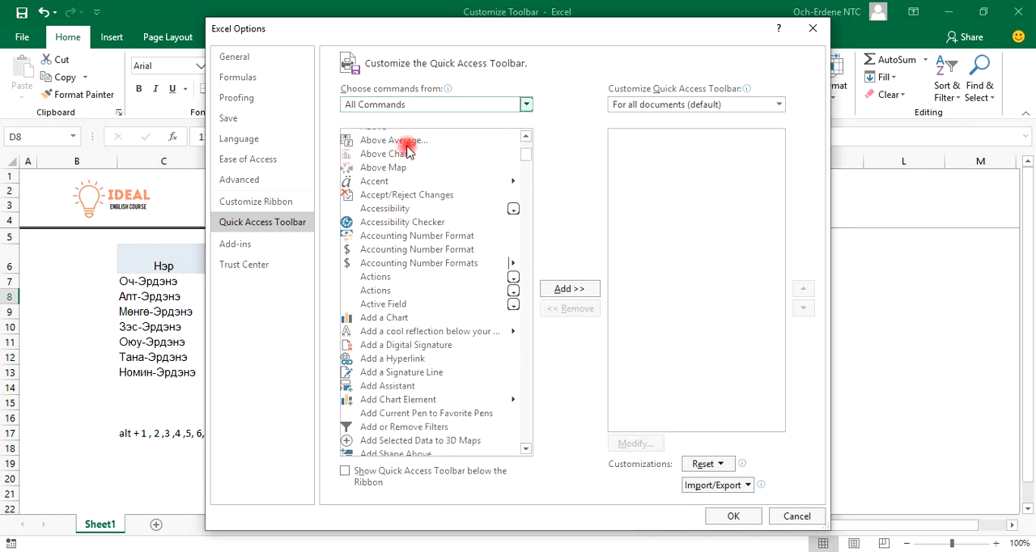
Look through the full command list by initial letter, examining the commands starting with P and F, including the Paste variants
left_click(428, 182)
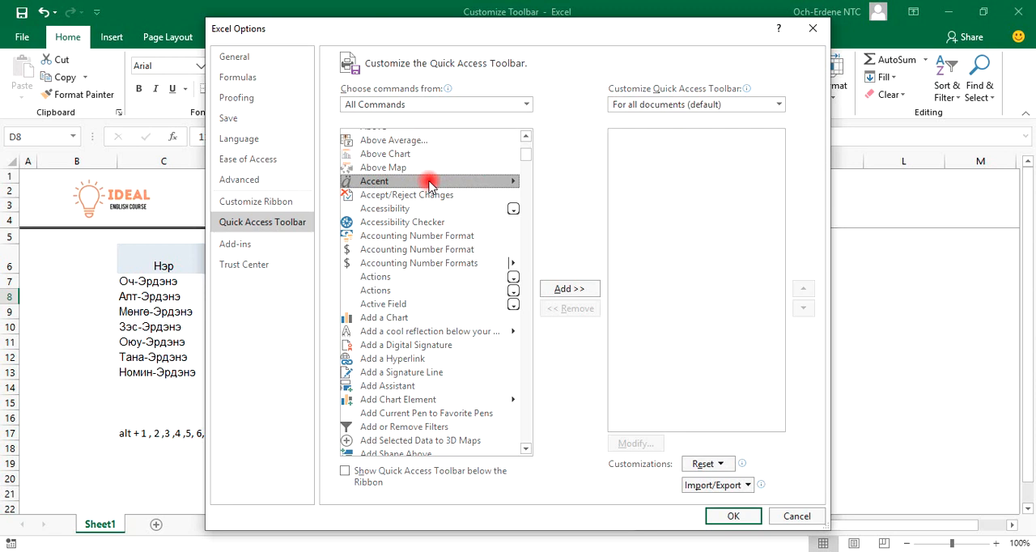
key("p")
scroll(424, 266, "down", 8)
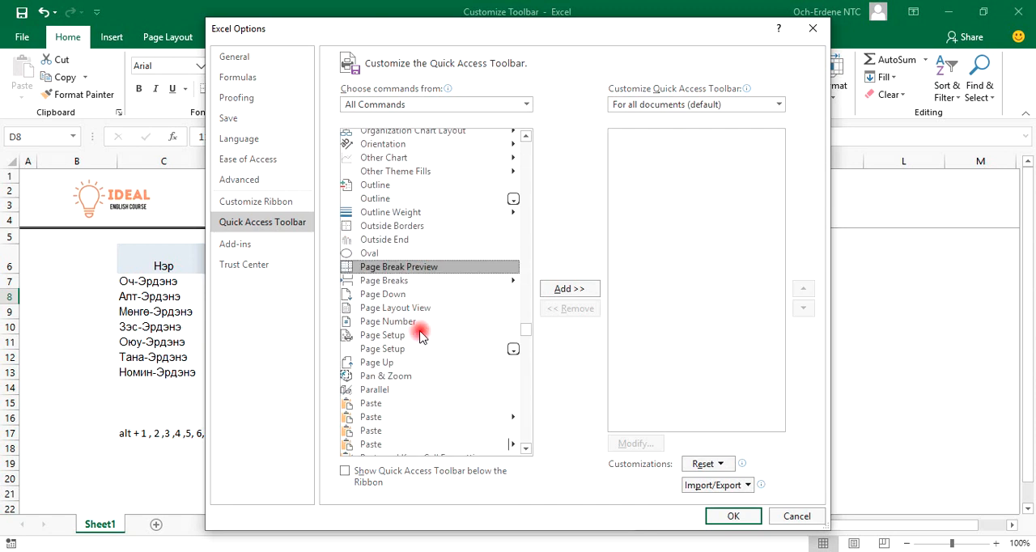
scroll(418, 336, "down", 5)
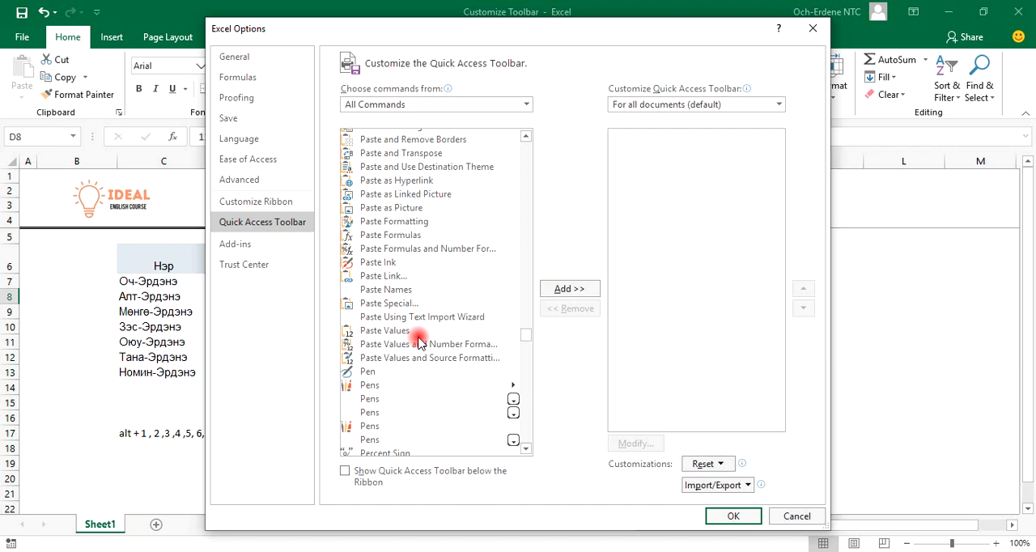
scroll(418, 340, "up", 8)
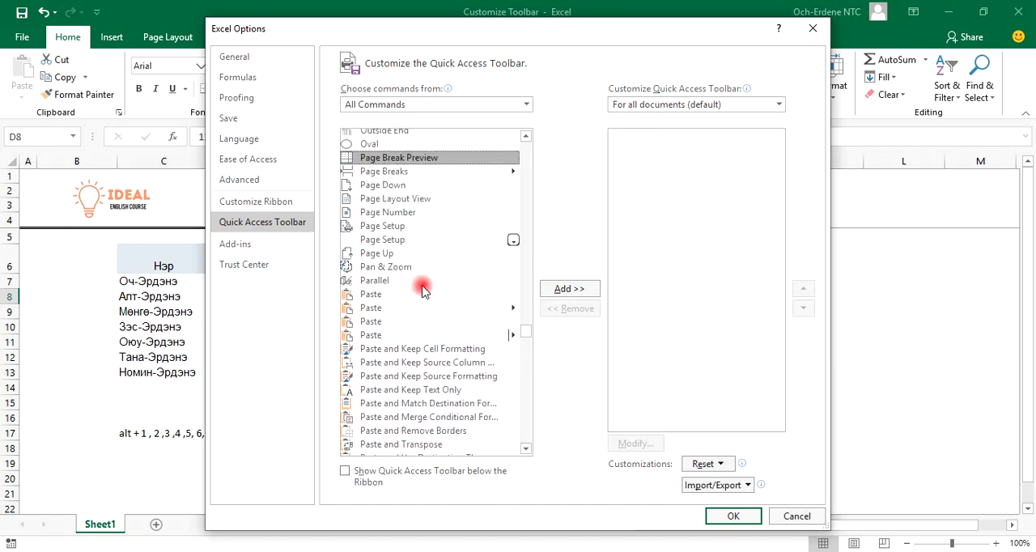
scroll(414, 282, "up", 1)
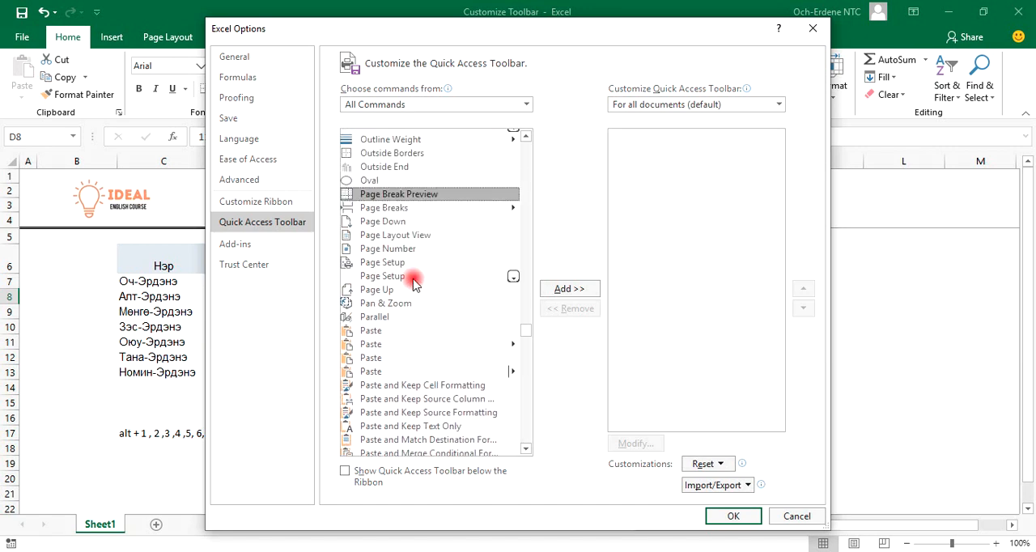
key("f")
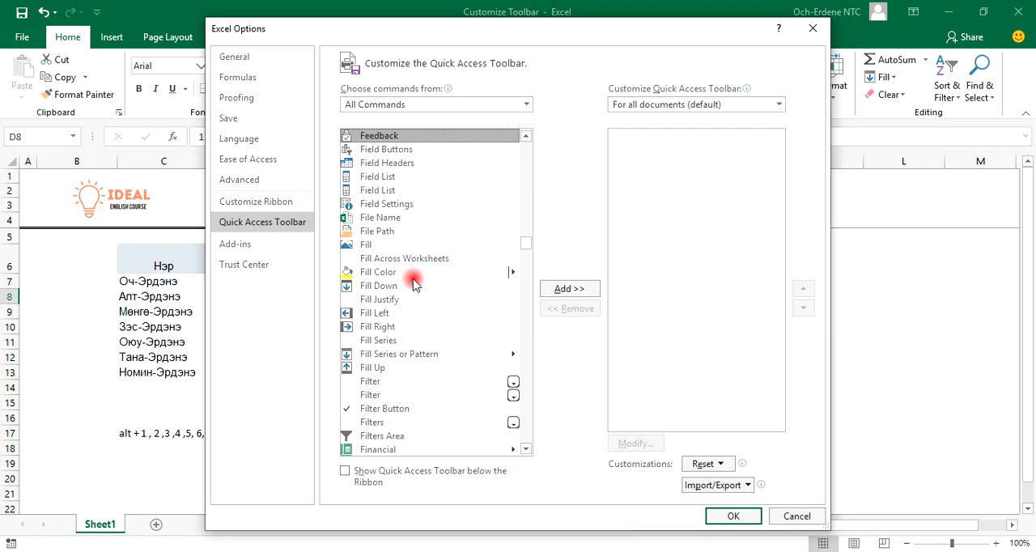
key("p")
scroll(414, 282, "down", 5)
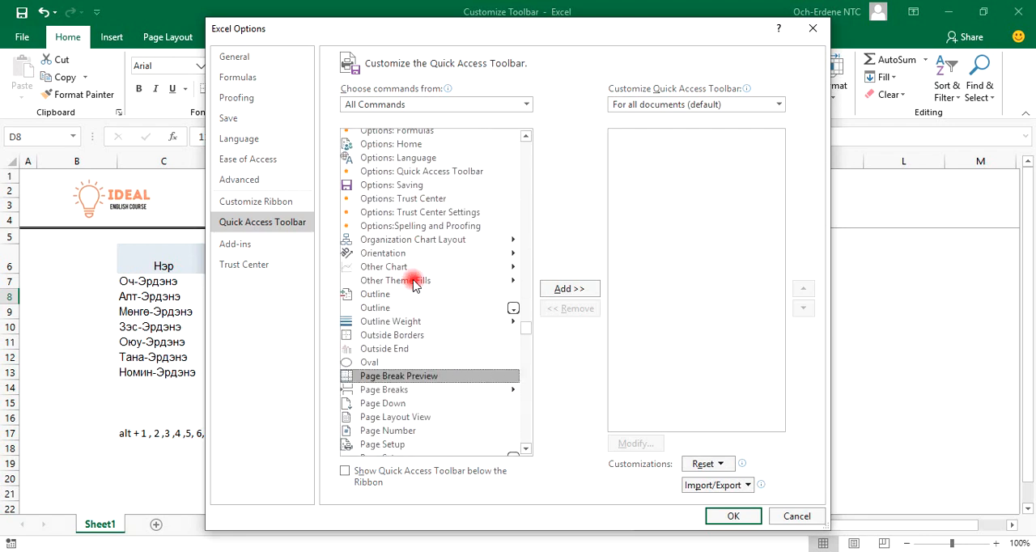
scroll(453, 372, "down", 5)
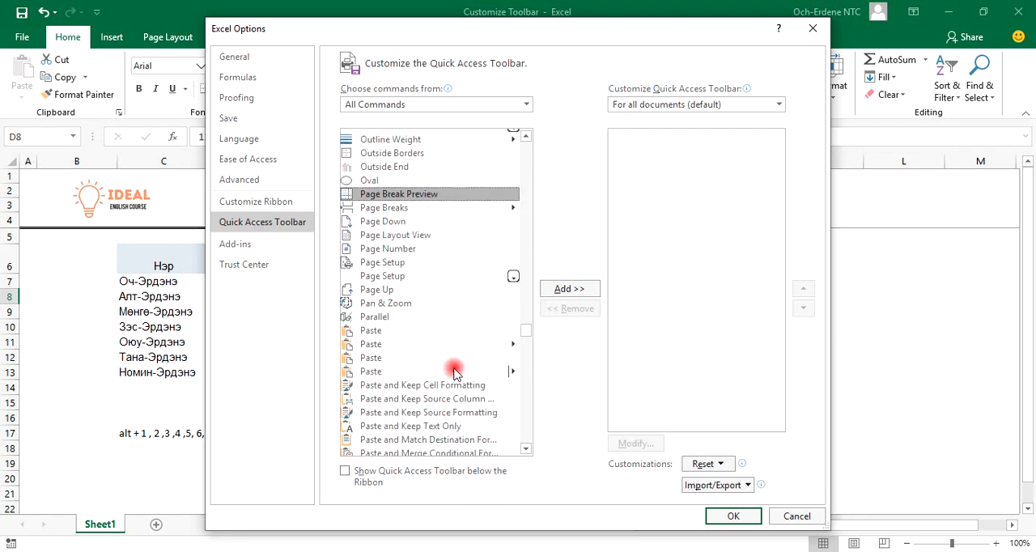
scroll(453, 372, "down", 3)
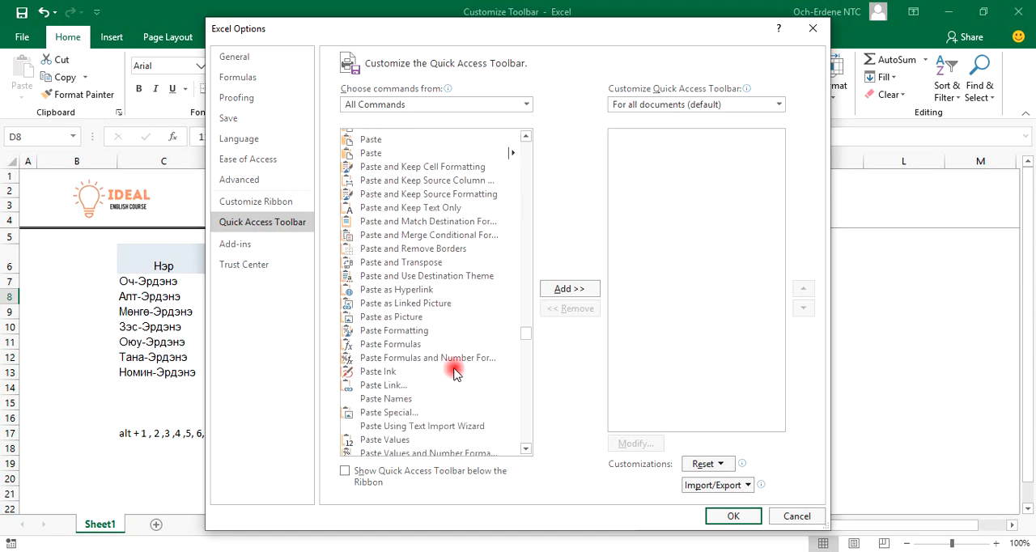
scroll(425, 353, "up", 4)
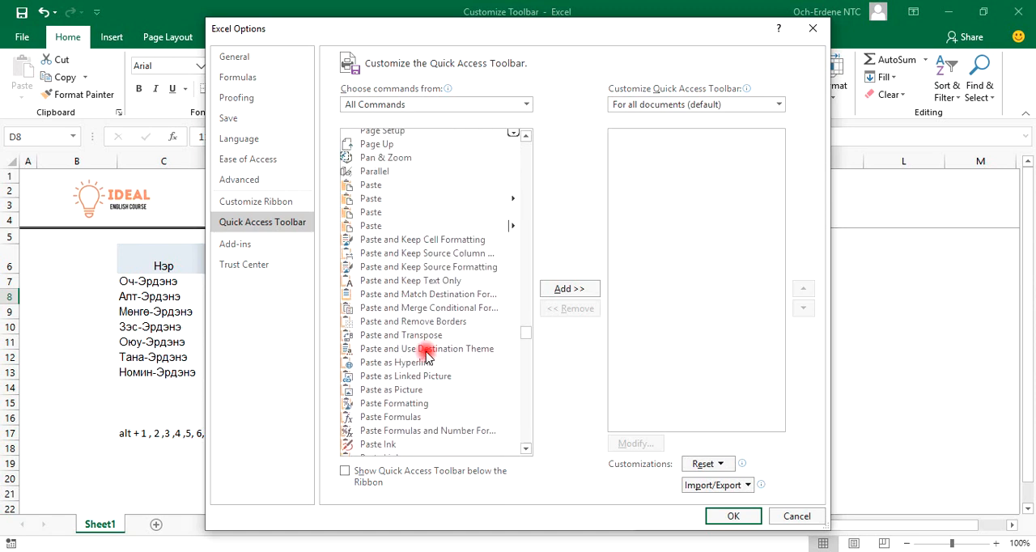
scroll(425, 356, "up", 10)
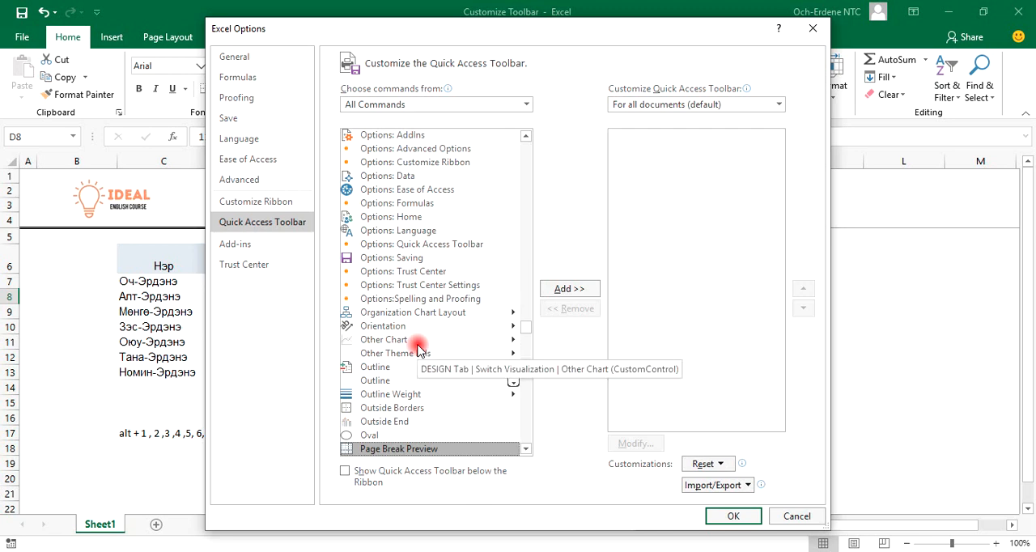
Find Format Painter in the full command list and add it to the Quick Access Toolbar
key("f")
key("o")
key("r")
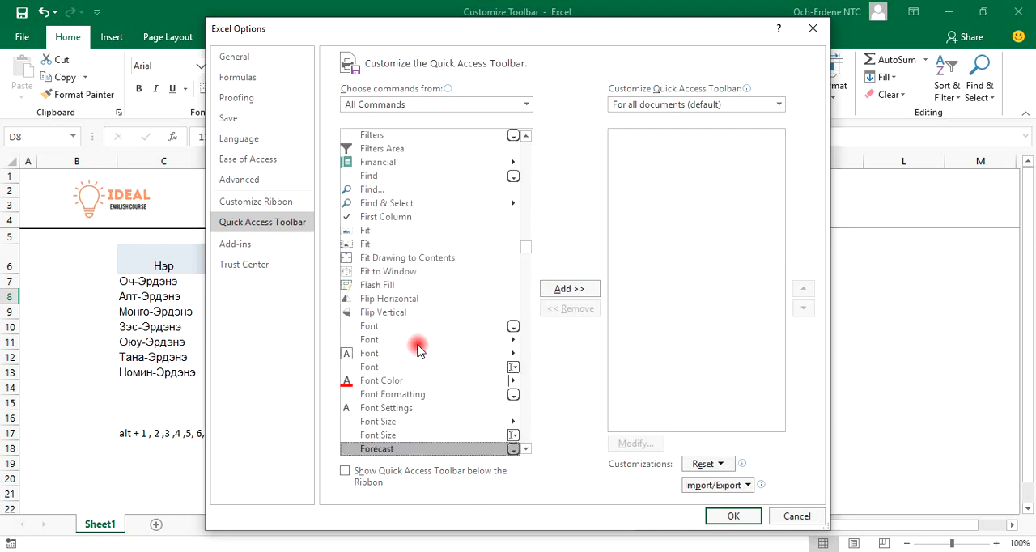
scroll(411, 388, "down", 5)
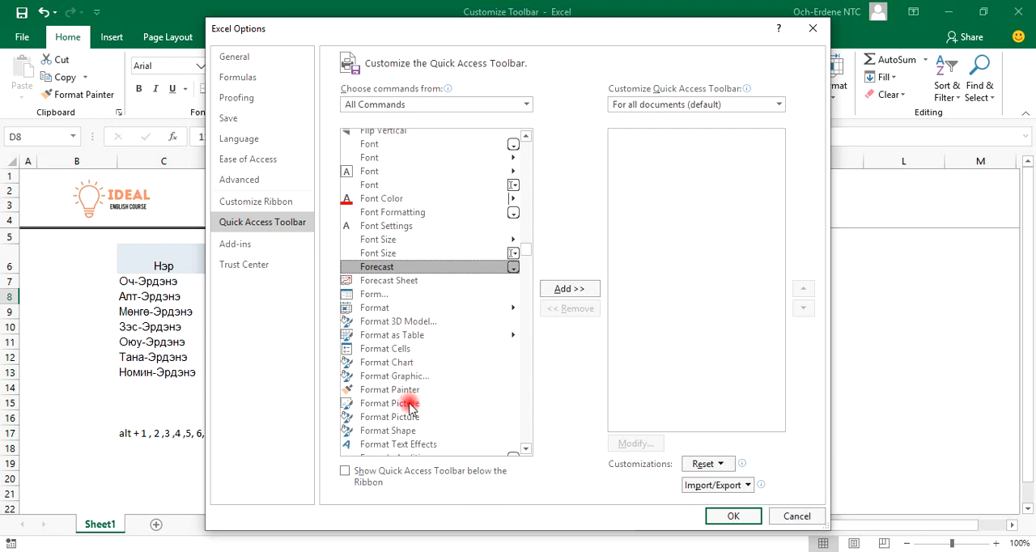
left_click(409, 391)
left_click(566, 289)
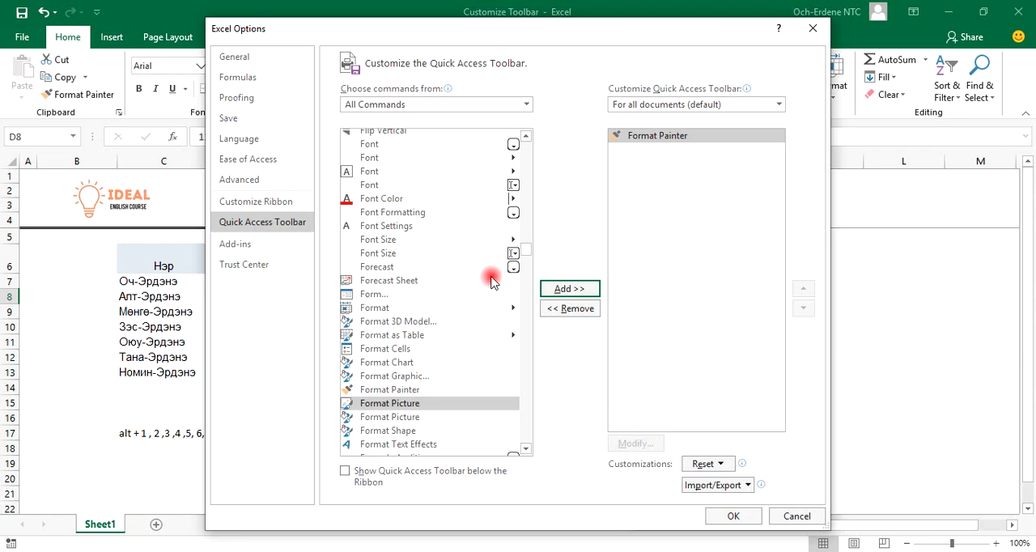
Check the ribbon behind the options dialog and add the Merge & Center command to the Quick Access Toolbar
scroll(489, 255, "up", 5)
scroll(485, 242, "up", 9)
left_click(407, 205)
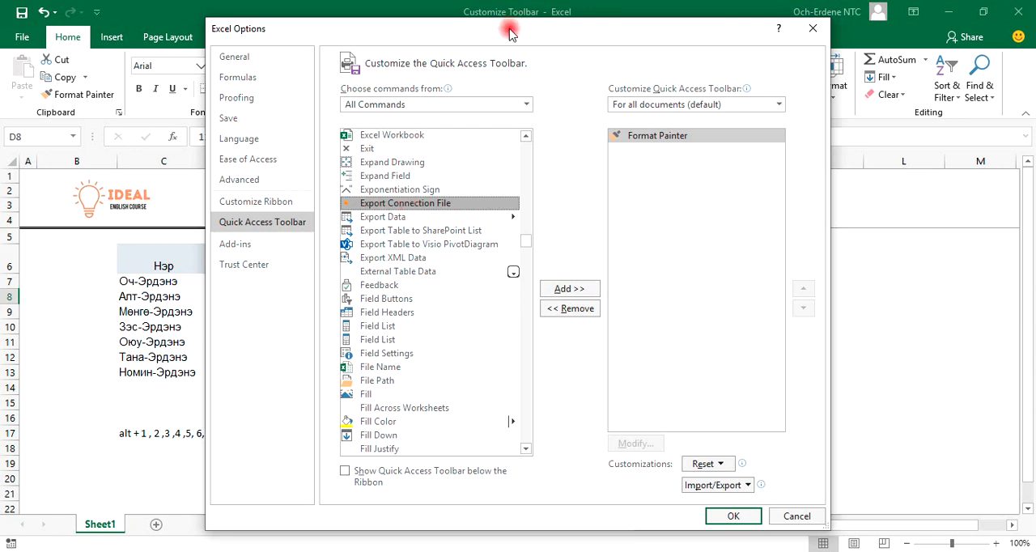
left_click_drag(510, 30, 461, 226)
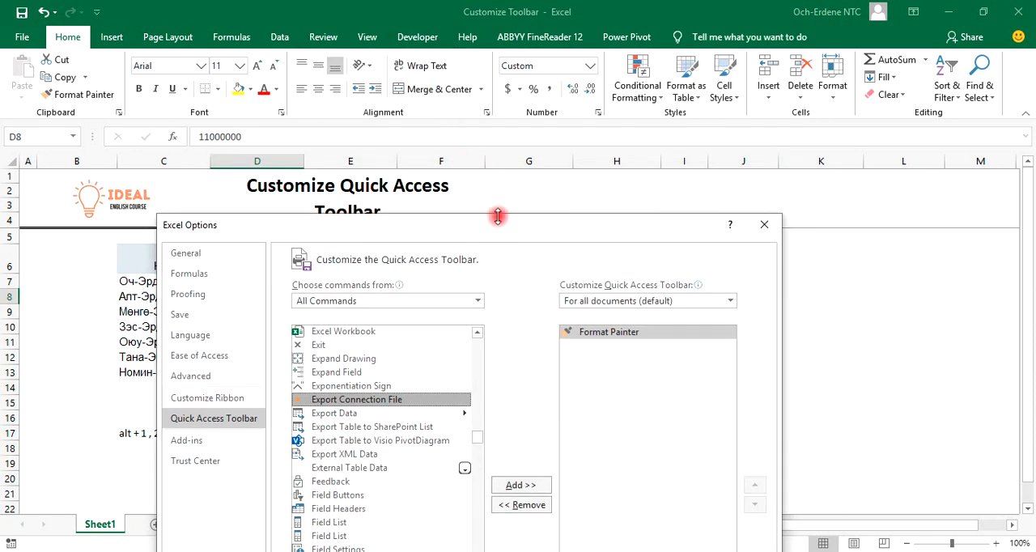
left_click_drag(528, 226, 586, 13)
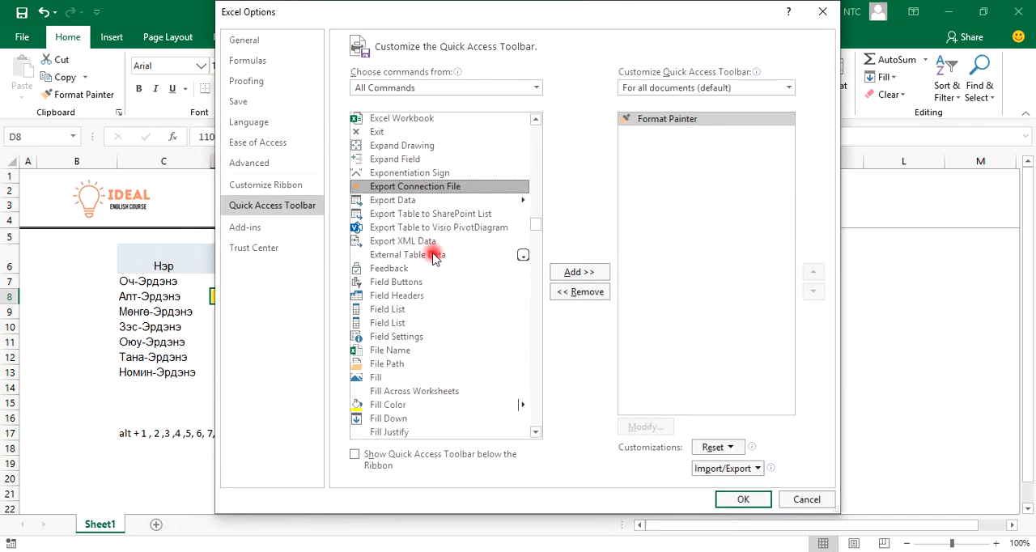
key("m")
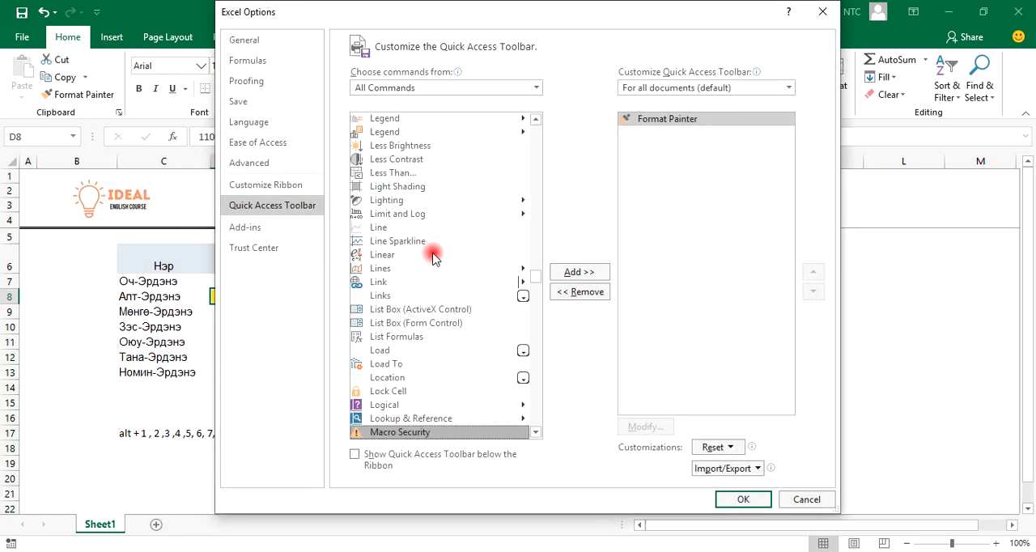
scroll(380, 324, "down", 3)
scroll(451, 370, "down", 2)
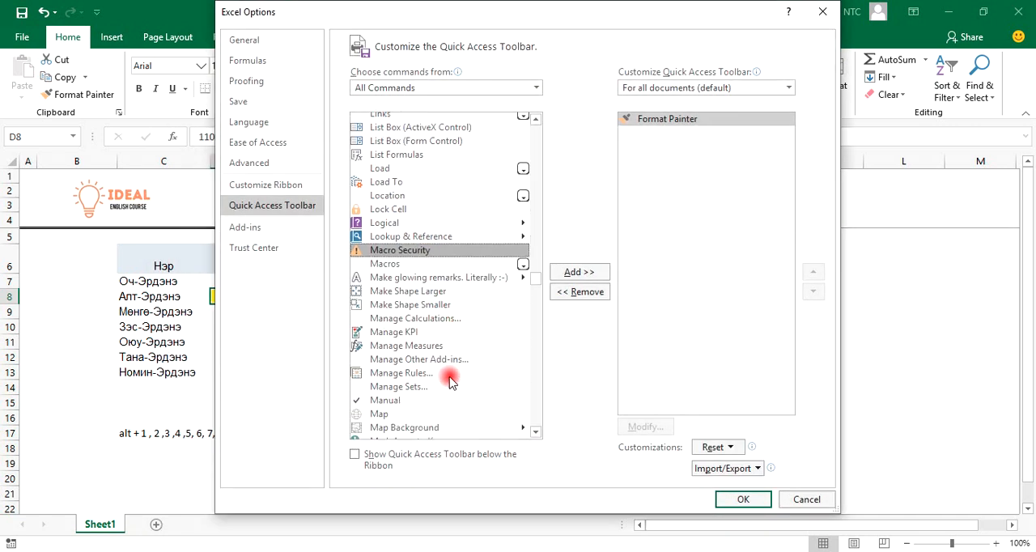
scroll(429, 373, "down", 7)
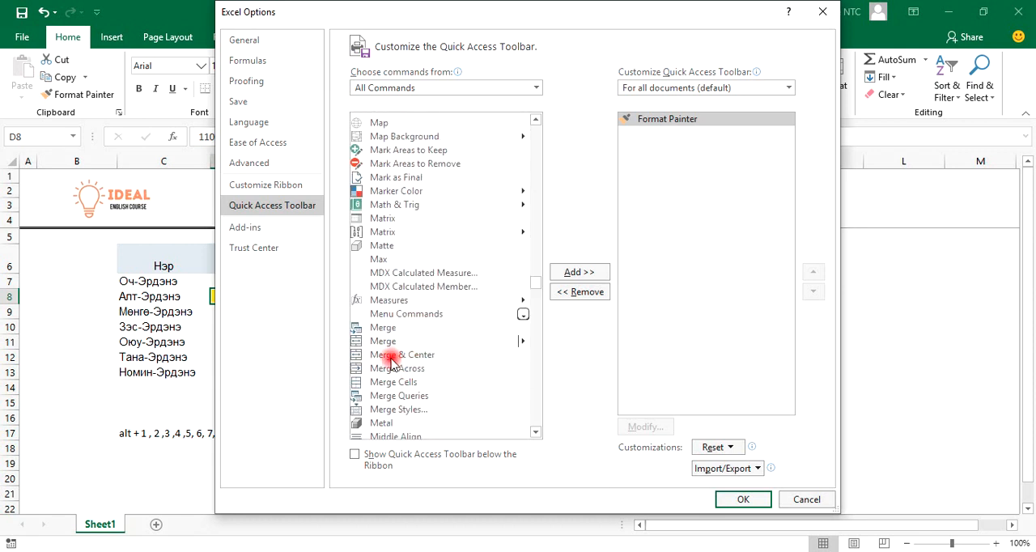
left_click(390, 357)
left_click(580, 274)
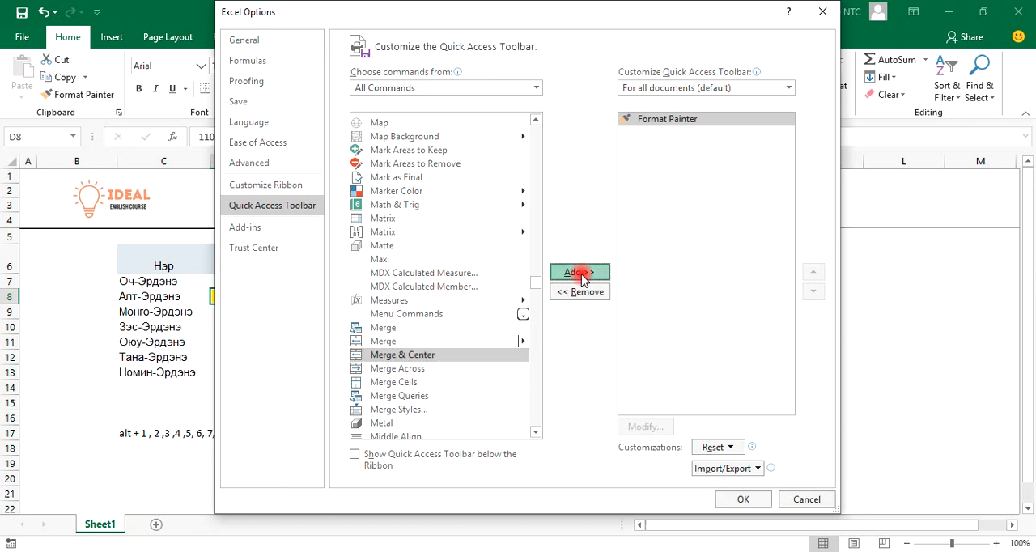
Find the Borders command with its submenu in the full command list and add it to the Quick Access Toolbar
left_click_drag(428, 9, 443, 32)
left_click(421, 222)
key("b")
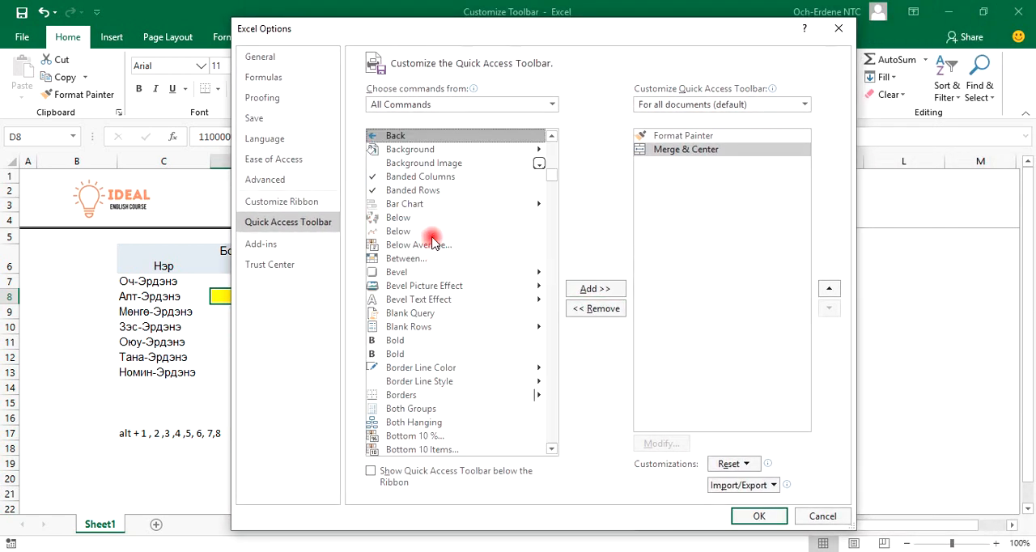
scroll(431, 243, "down", 4)
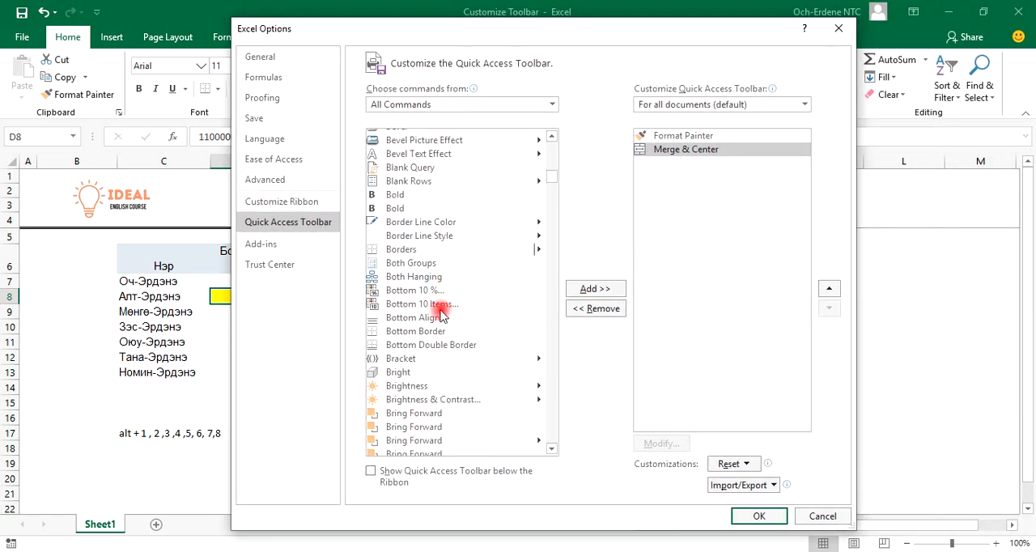
left_click(416, 252)
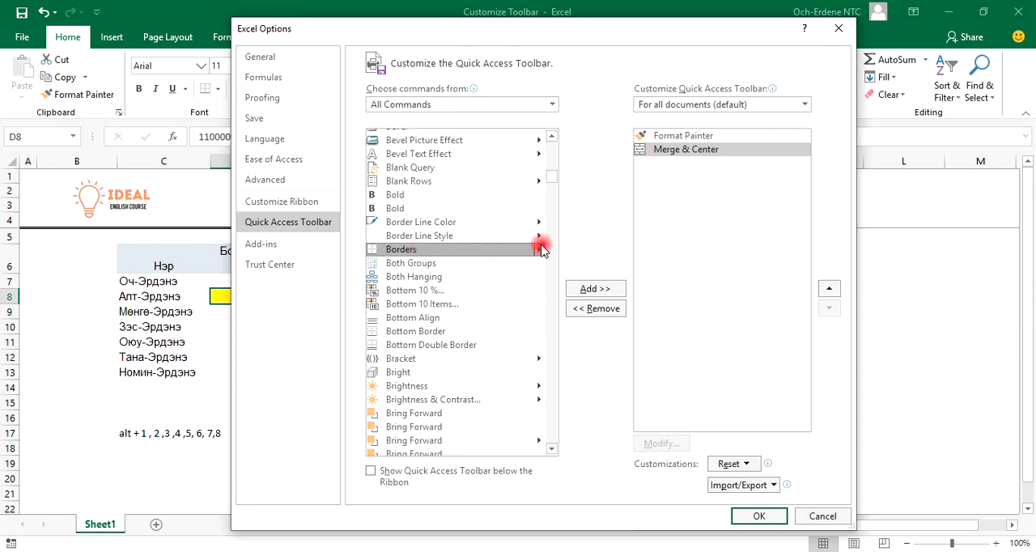
left_click(613, 290)
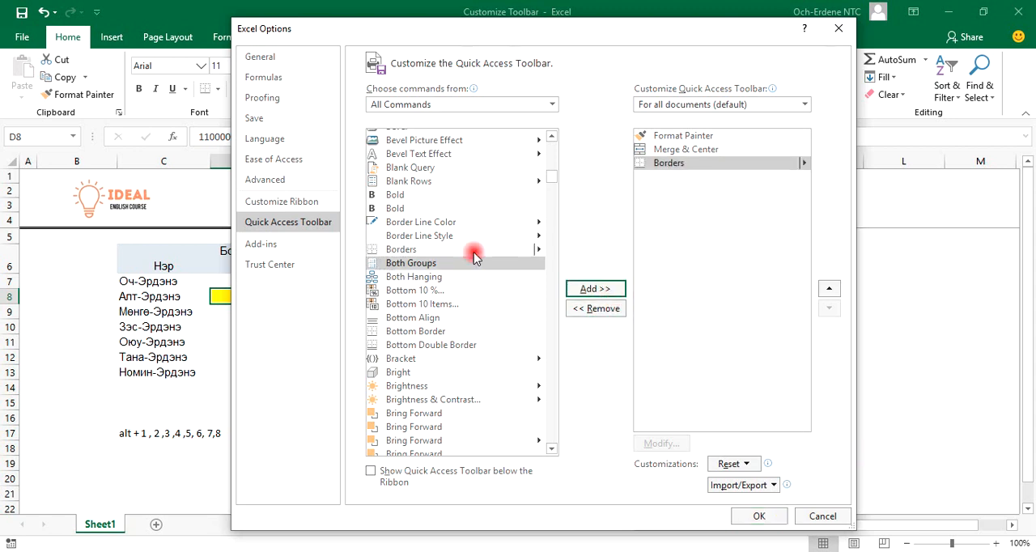
Check the ribbon's Number commands behind the options dialog and apply the Quick Access Toolbar changes
mouse_move(464, 28)
left_mouse_down()
mouse_move(605, 247)
mouse_move(527, 7)
mouse_move(455, 16)
mouse_move(476, 34)
left_mouse_up()
left_click_drag(549, 56, 541, 149)
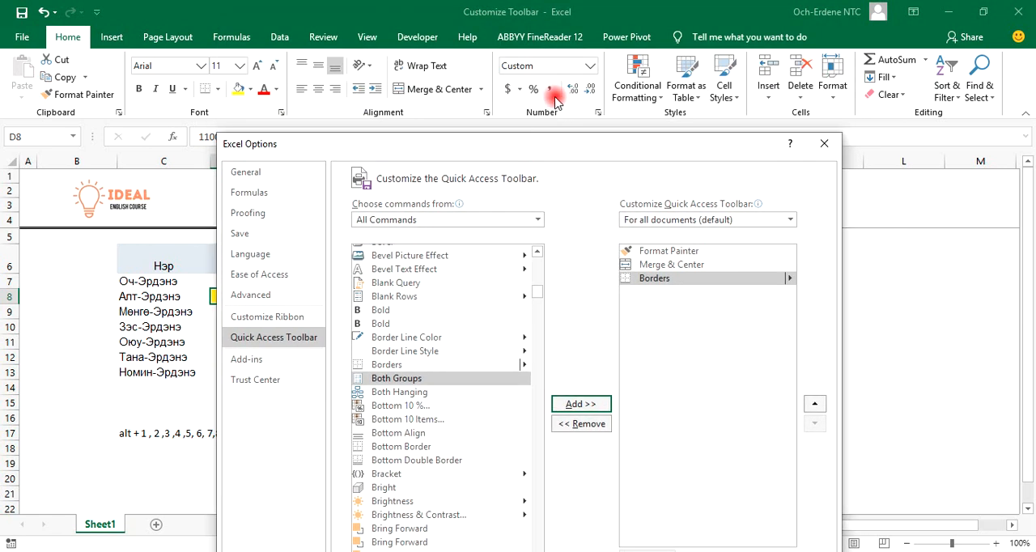
left_click_drag(713, 147, 694, 31)
left_click(713, 522)
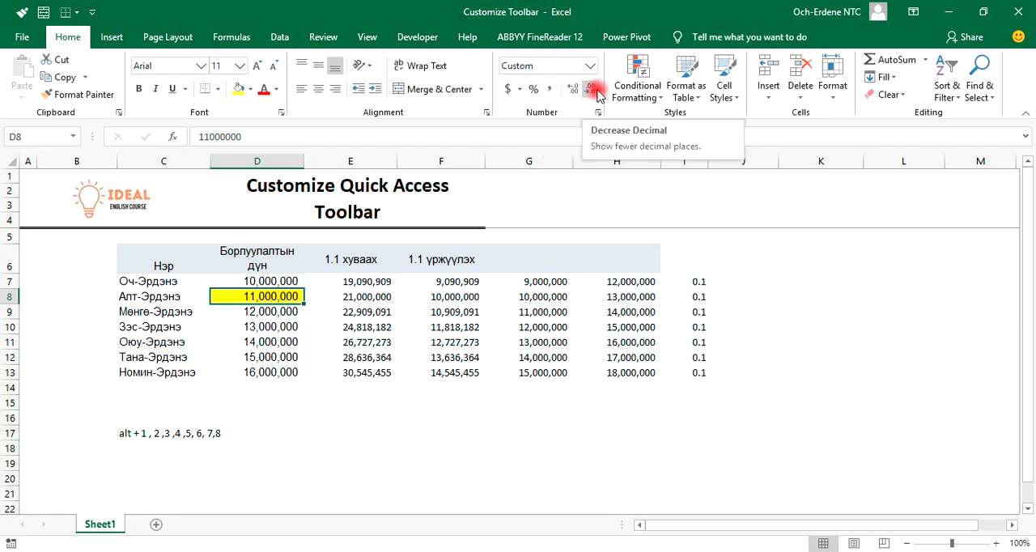
Reopen the full Quick Access Toolbar customization options and list all commands
left_click(92, 12)
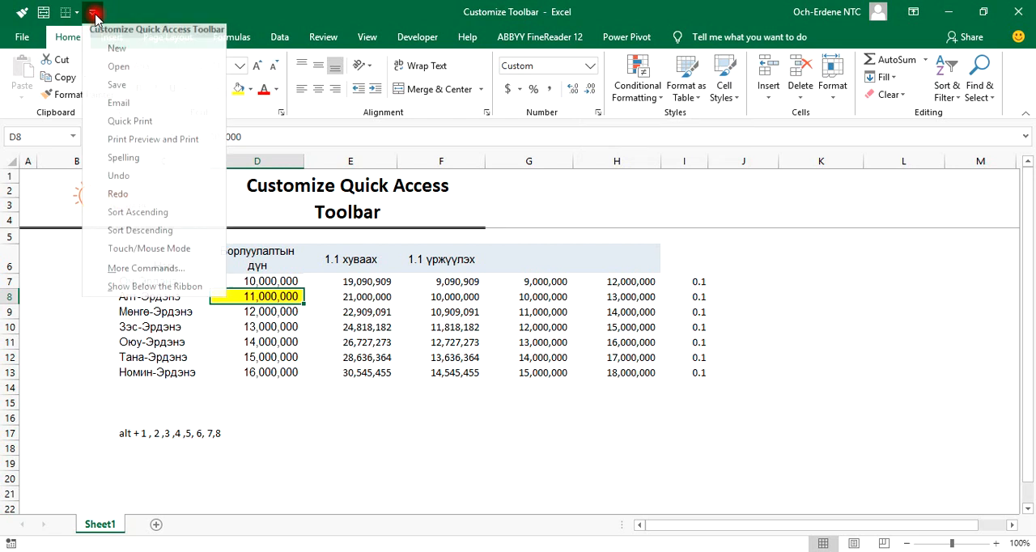
left_click(184, 277)
left_click(388, 314)
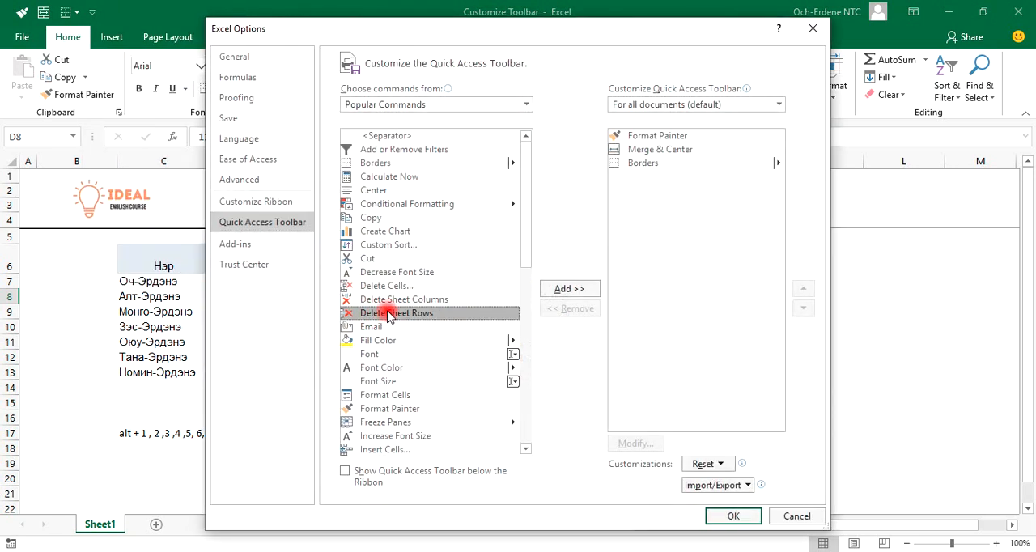
left_click(376, 106)
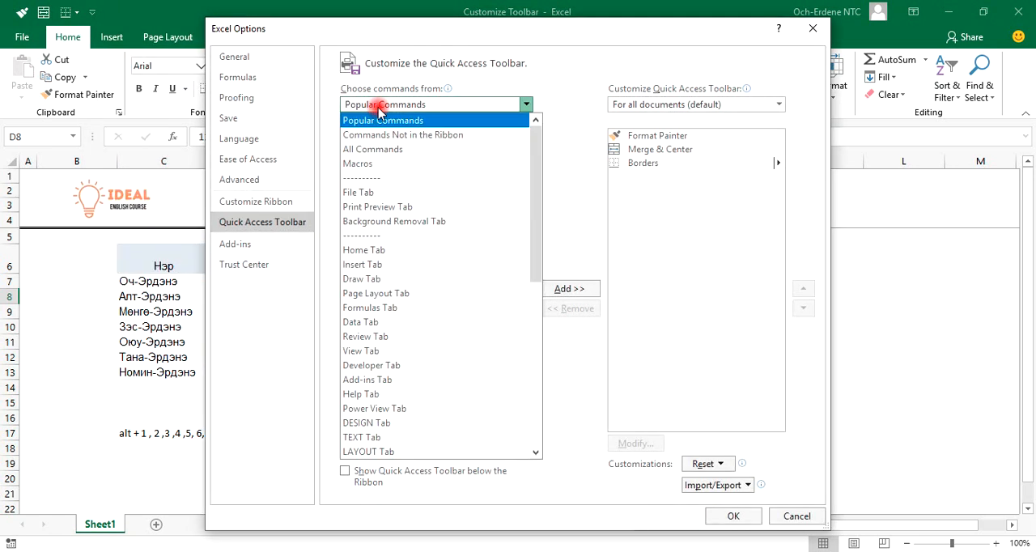
left_click(374, 149)
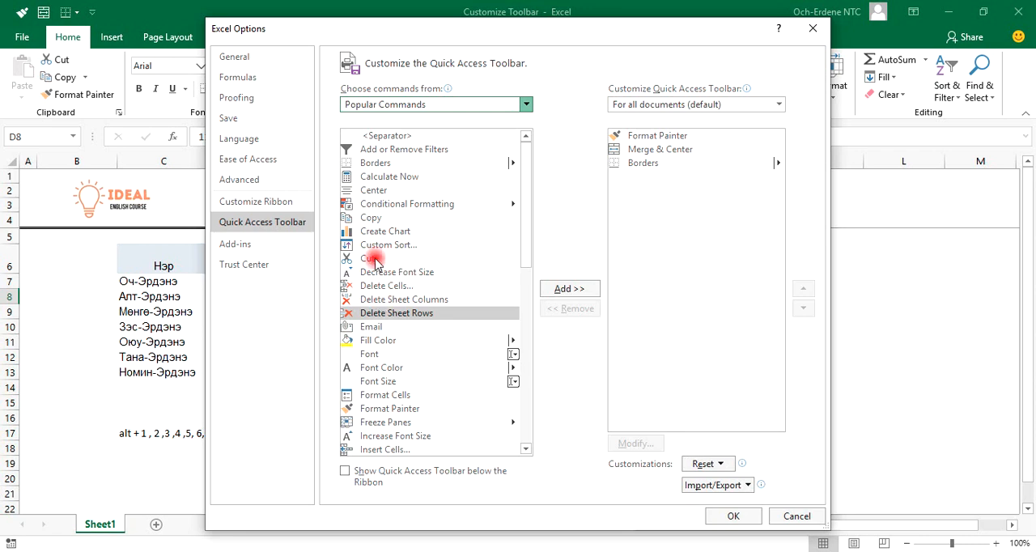
Find the Comma Style command in the full command list and add it to the Quick Access Toolbar
key("c")
key("o")
scroll(384, 323, "down", 4)
scroll(394, 431, "down", 7)
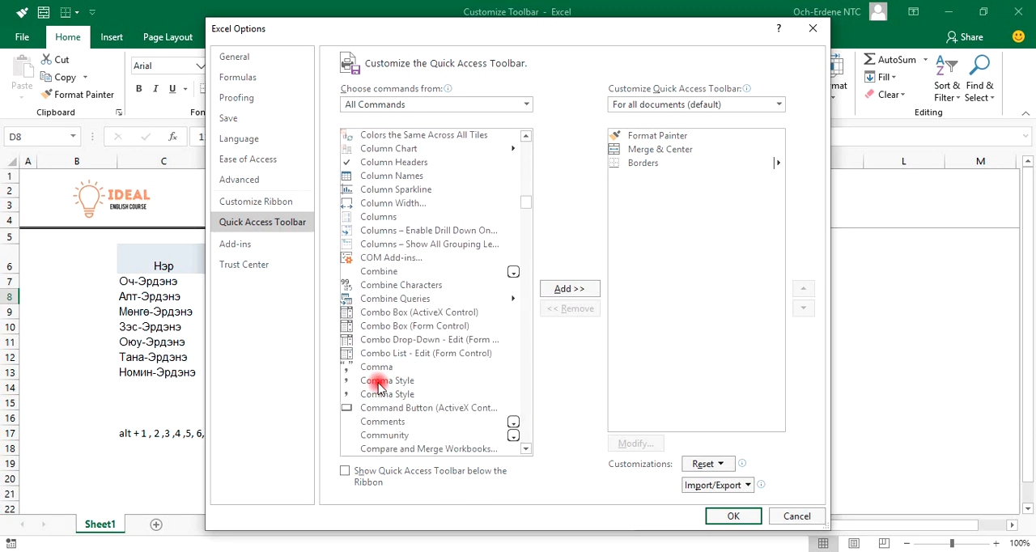
left_click(393, 381)
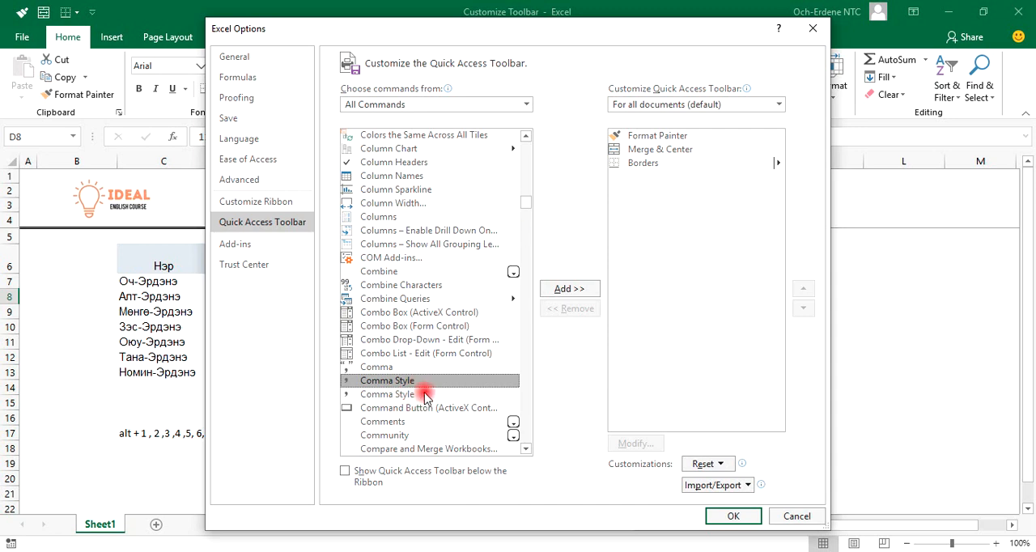
left_click(408, 396)
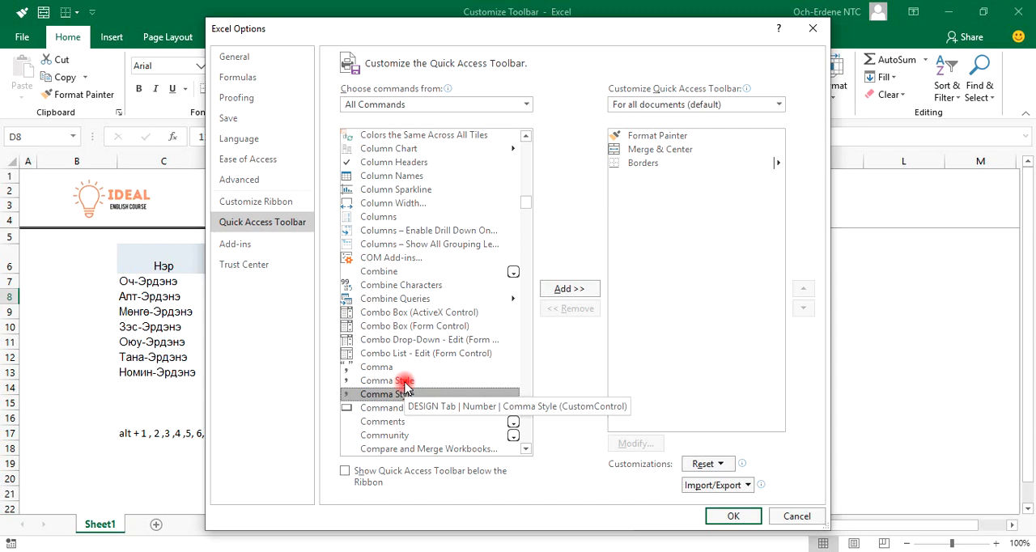
left_click(407, 382)
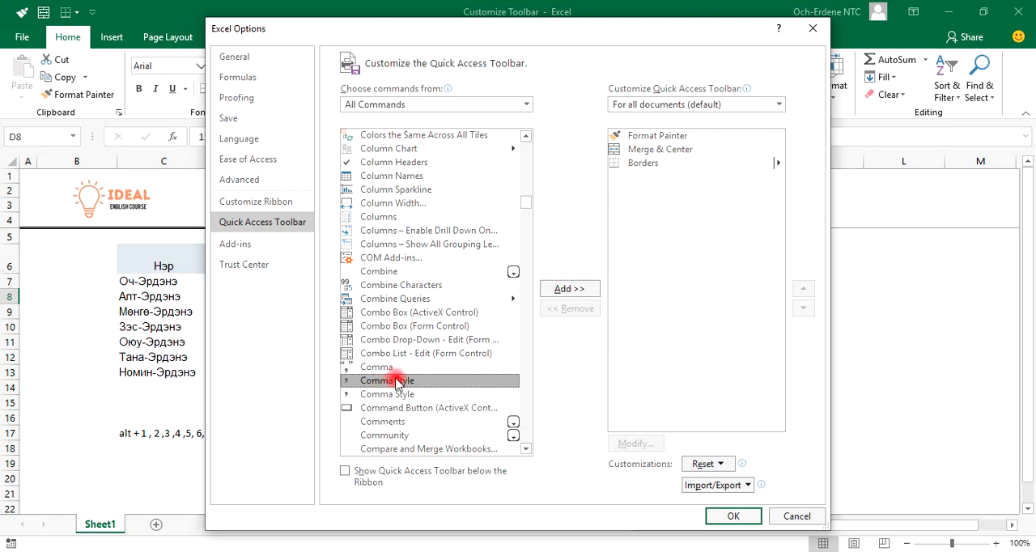
left_click(559, 292)
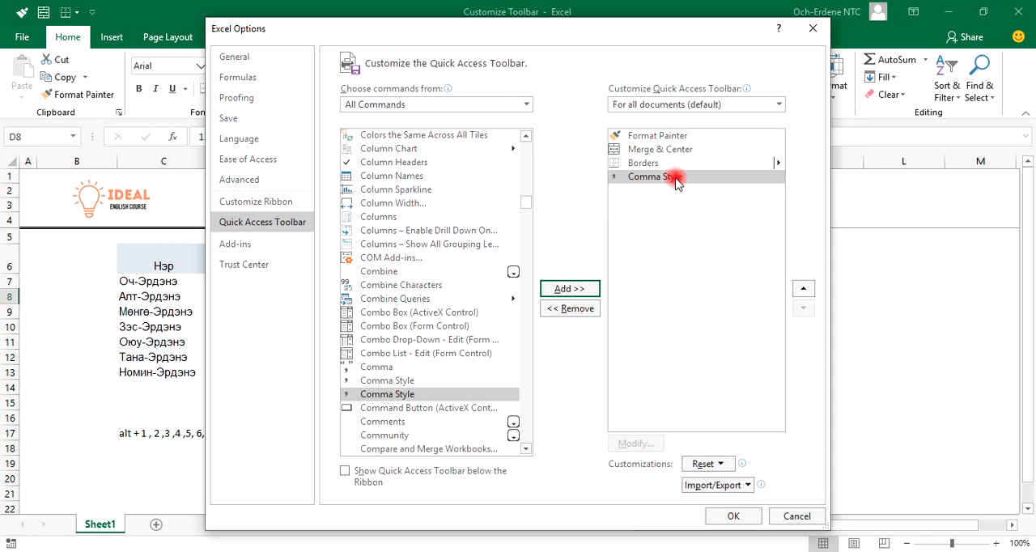
Find the Decrease Decimal command, add it to the Quick Access Toolbar and apply the changes
scroll(485, 251, "down", 2)
scroll(422, 279, "up", 1)
scroll(422, 289, "up", 8)
scroll(425, 283, "down", 18)
scroll(429, 275, "down", 20)
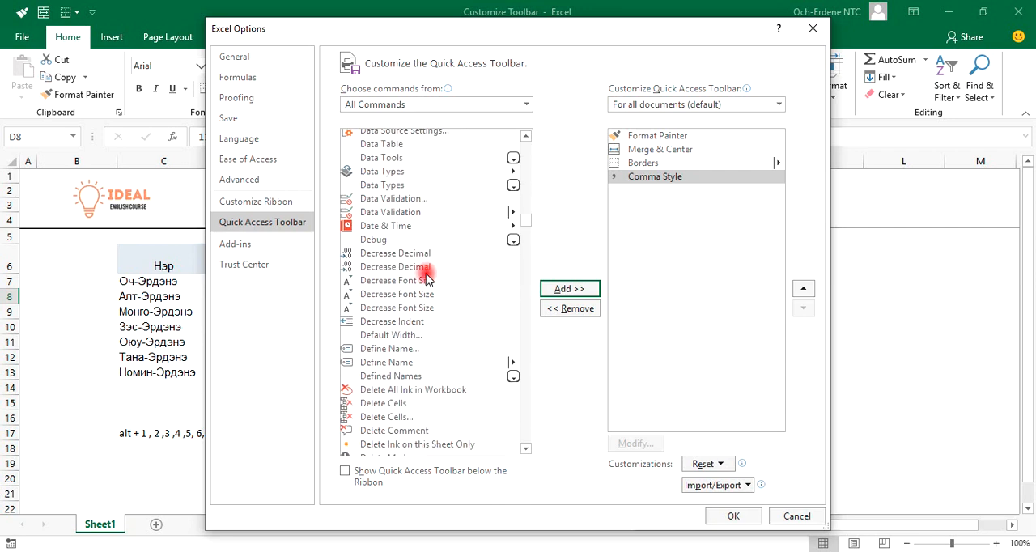
left_click(402, 255)
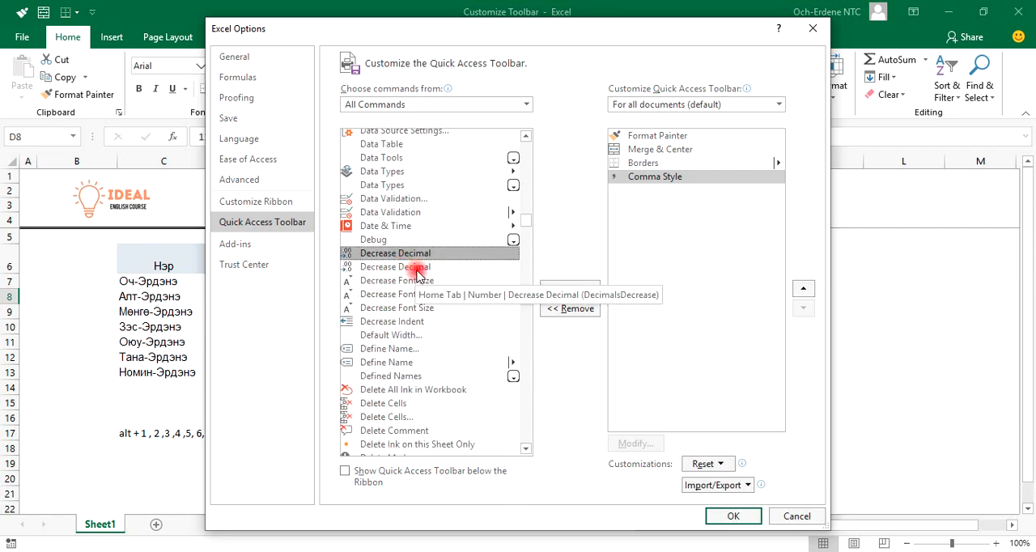
left_click(569, 288)
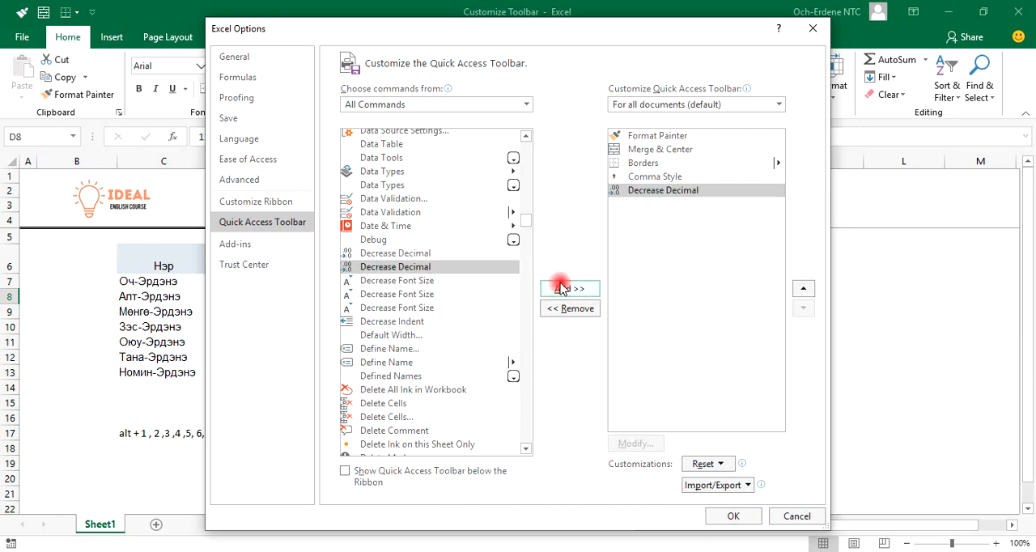
left_click(733, 516)
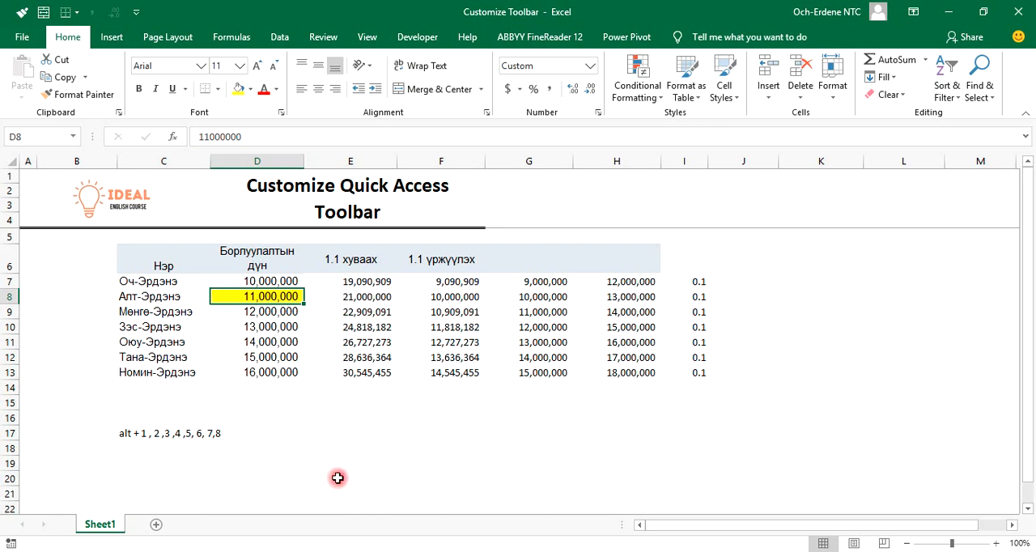
Reopen the full toolbar customization options, add the Percentage Style command from all commands to the Quick Access Toolbar and apply it
left_click(136, 11)
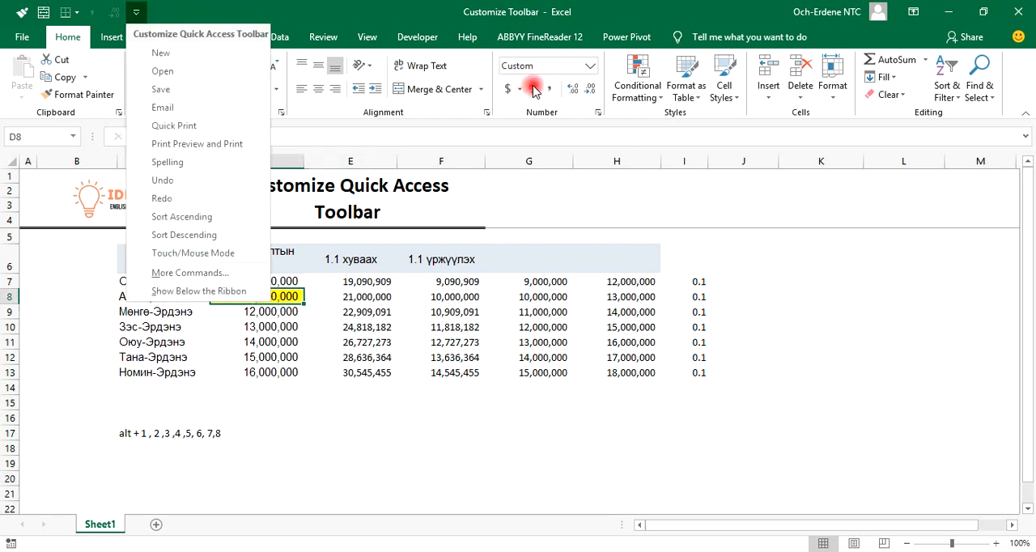
left_click(552, 237)
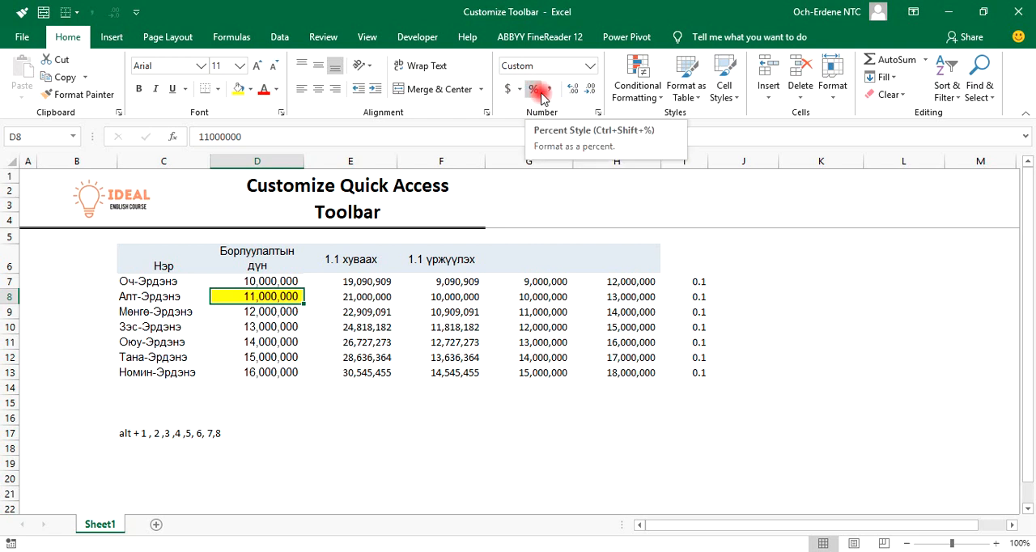
left_click(136, 12)
left_click(154, 271)
left_click(378, 104)
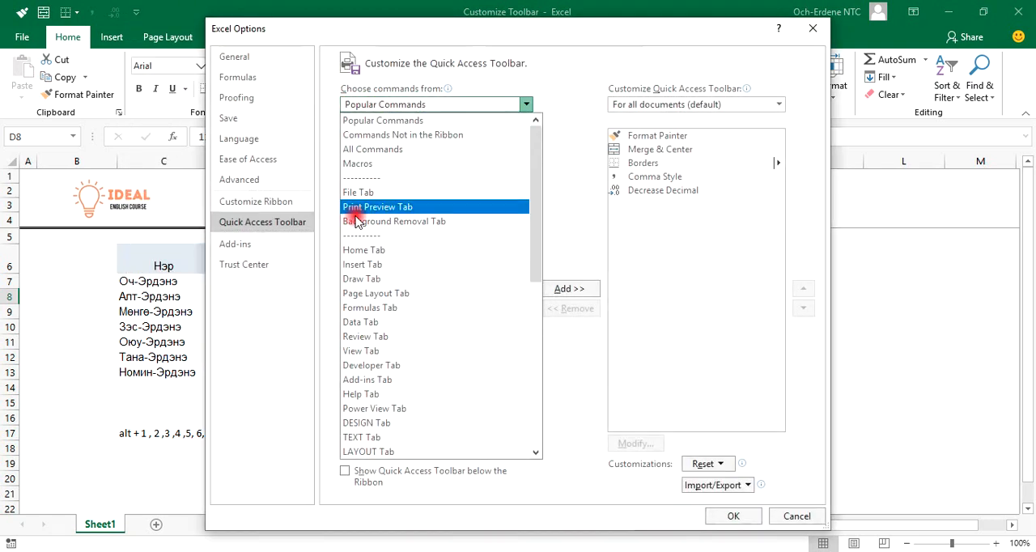
left_click(407, 150)
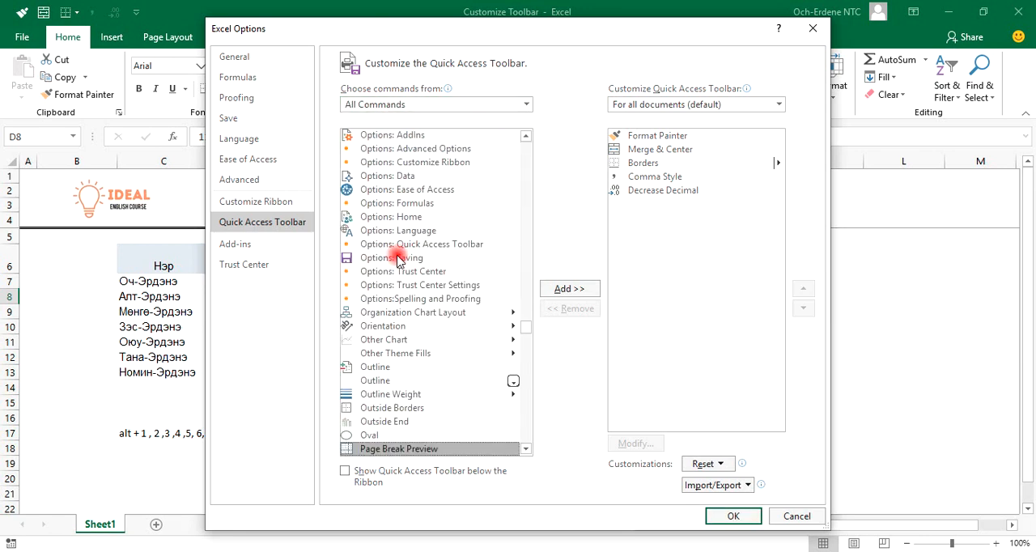
type("er")
scroll(429, 401, "down", 2)
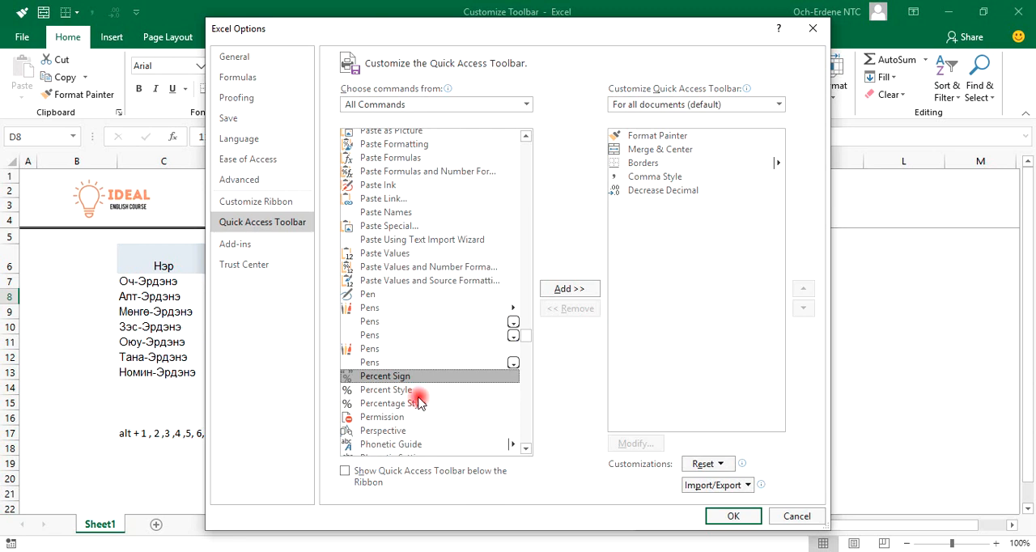
left_click(415, 390)
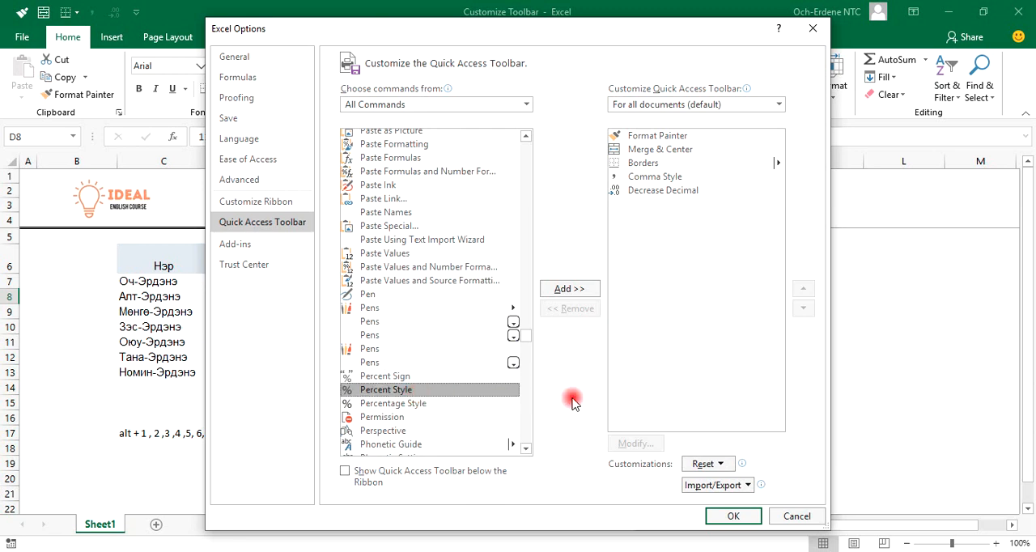
left_click(411, 403)
left_click(566, 289)
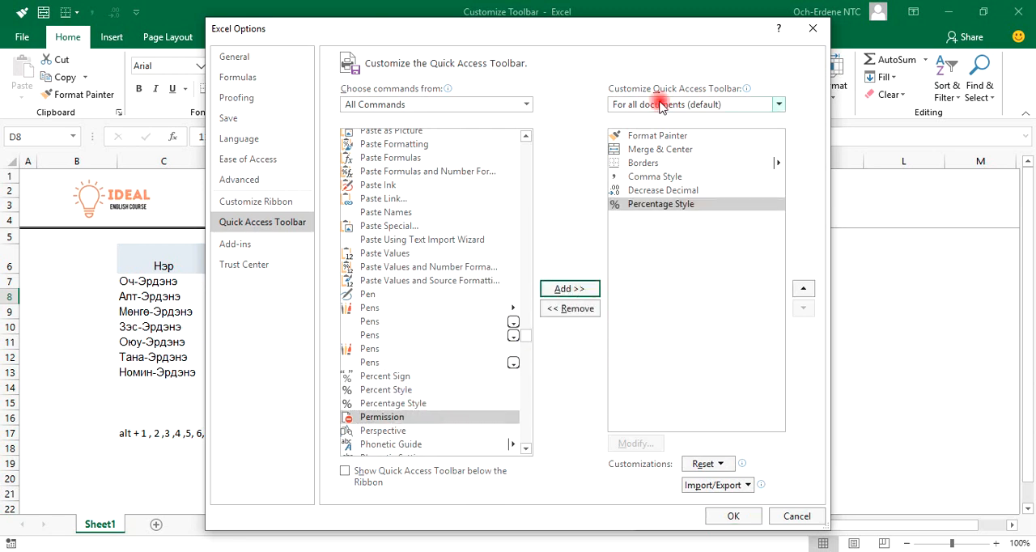
left_click(733, 515)
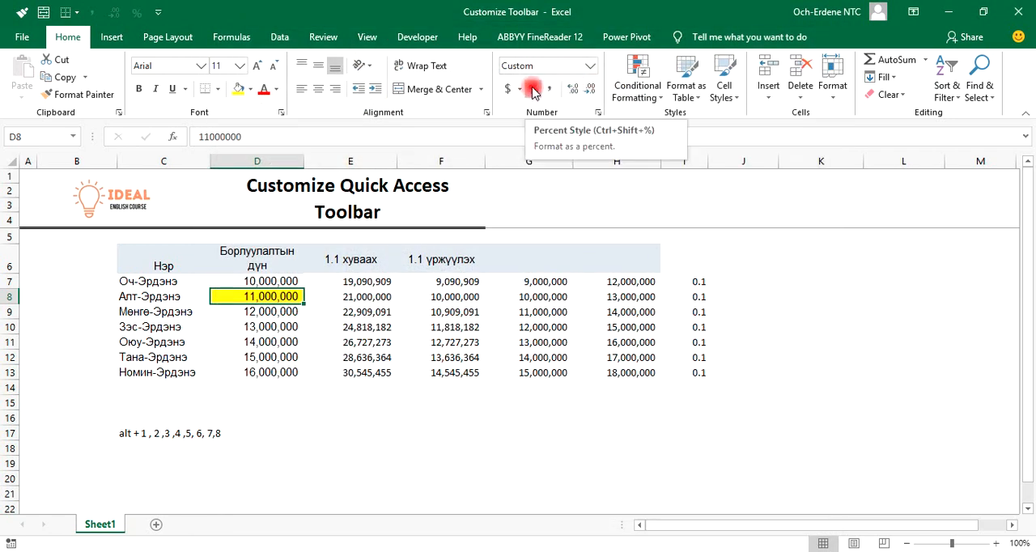
Reopen the Quick Access Toolbar customization options with all commands listed and remove the Percentage Style command from the toolbar
left_click(158, 12)
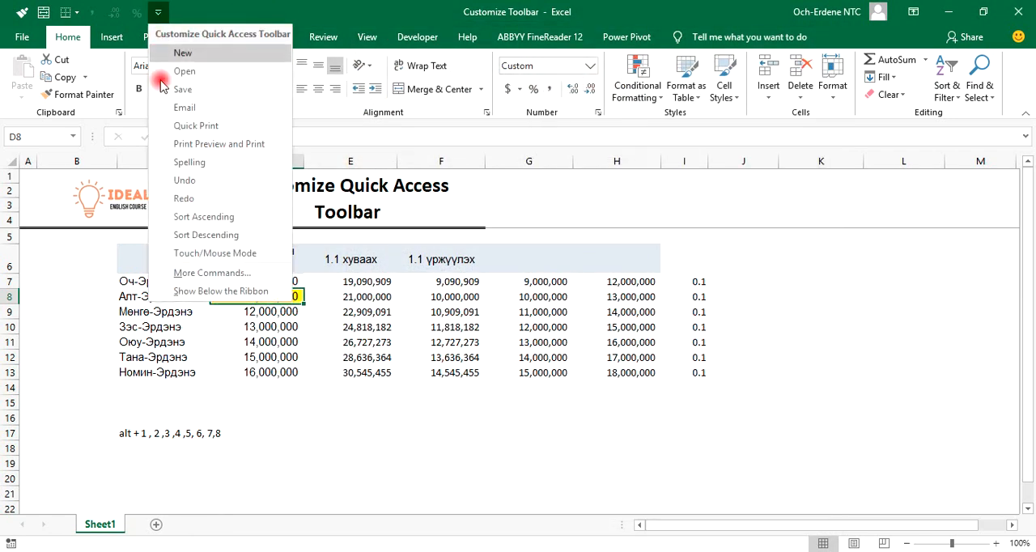
left_click(180, 274)
left_click(418, 102)
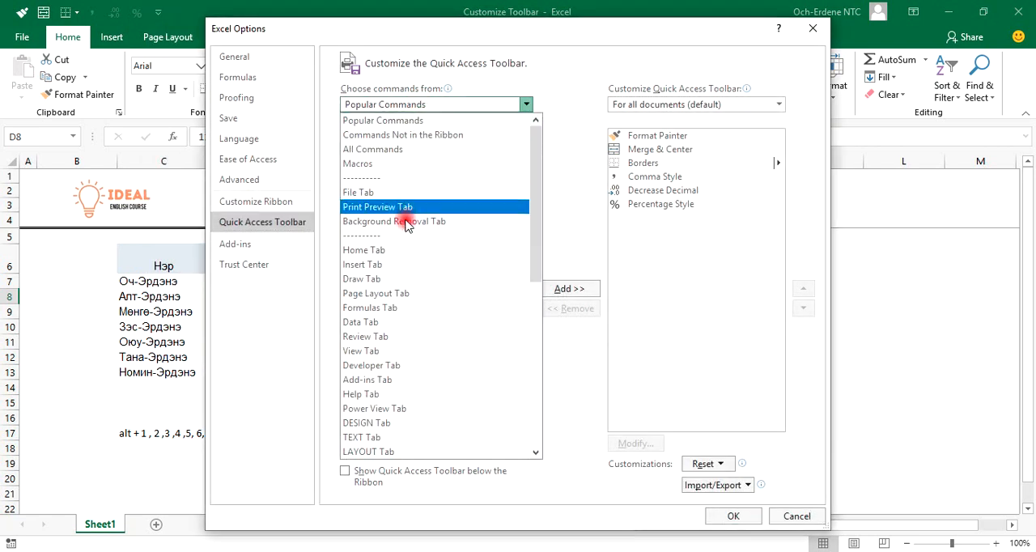
left_click(419, 151)
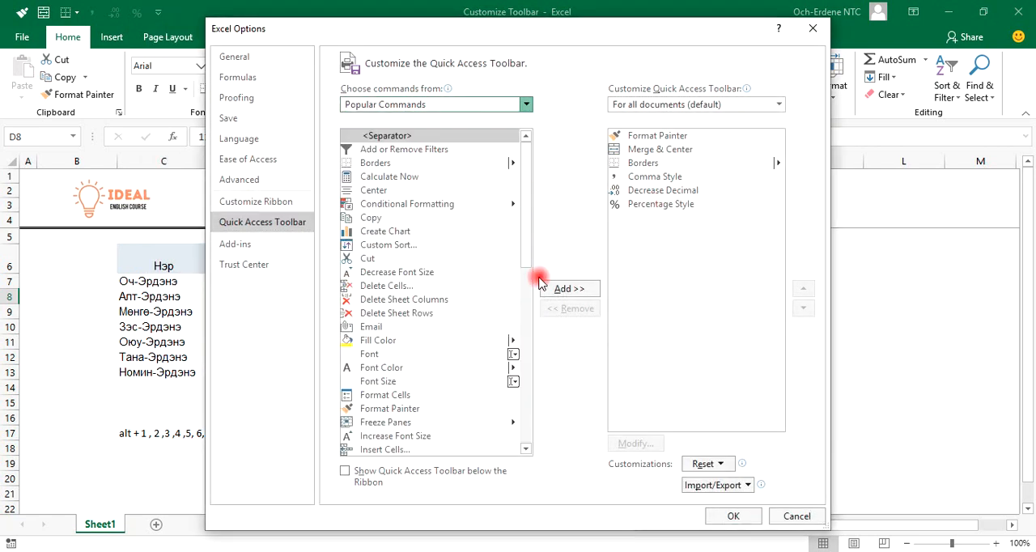
left_click(642, 205)
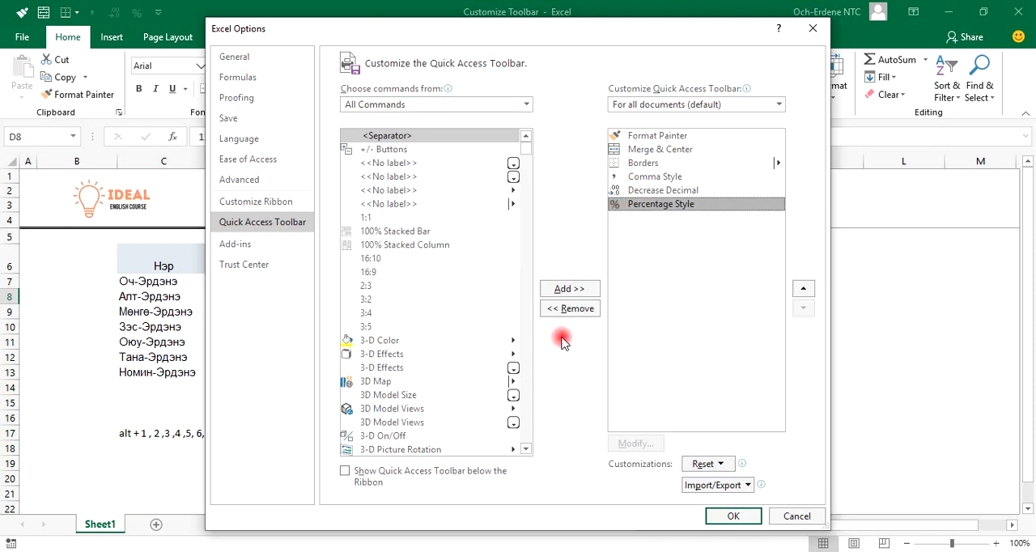
left_click(571, 308)
Find the Percent Style command in the full list, add it to the Quick Access Toolbar and apply the changes
left_click(440, 259)
type("per")
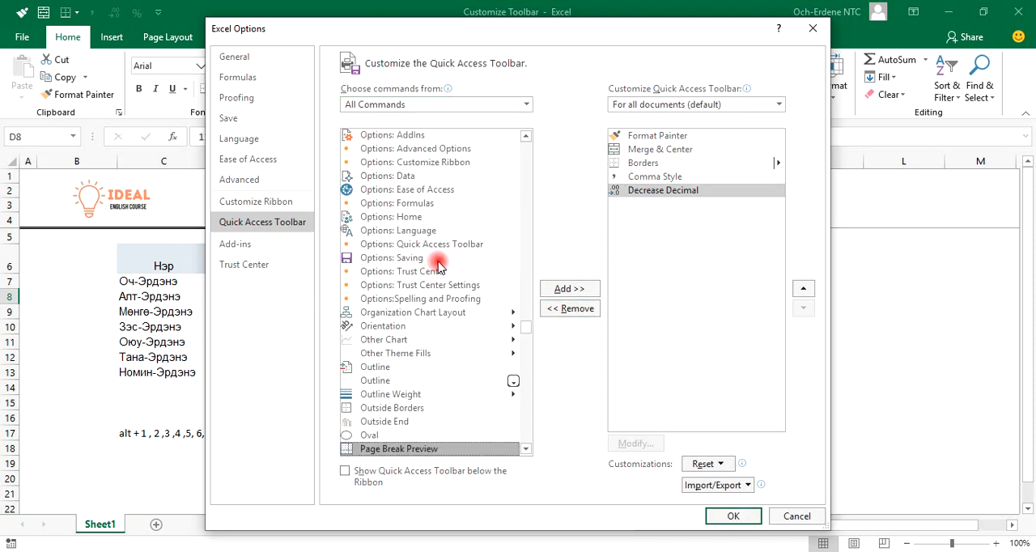
scroll(438, 265, "down", 3)
left_click(398, 365)
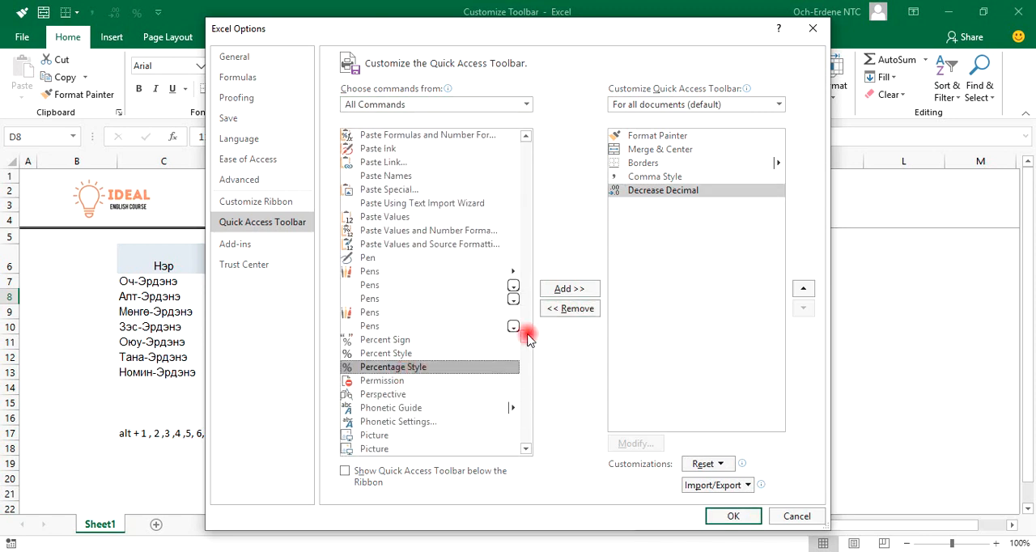
left_click(426, 352)
left_click(569, 289)
left_click(732, 516)
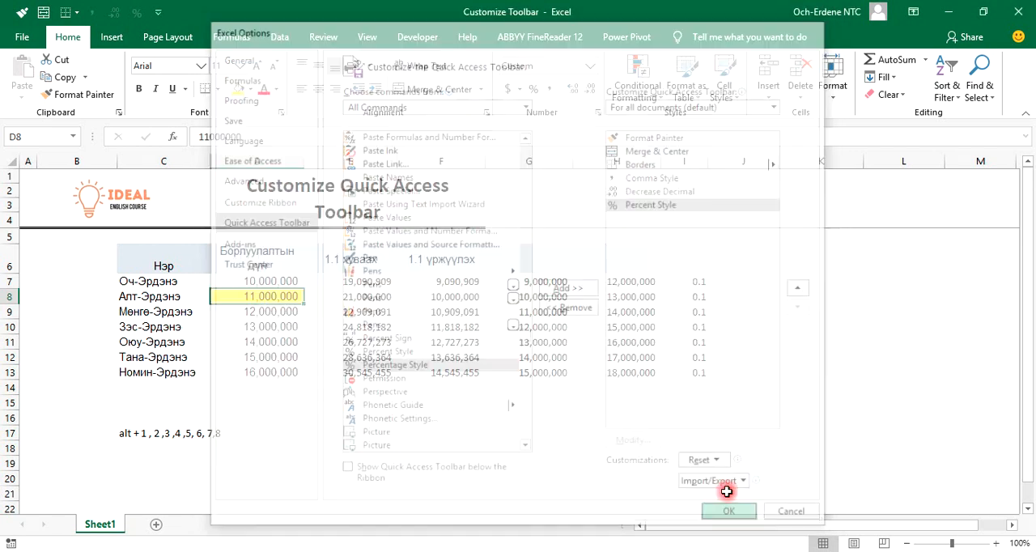
Set the ribbon display to Show Tabs so that its commands are hidden
left_click(550, 444)
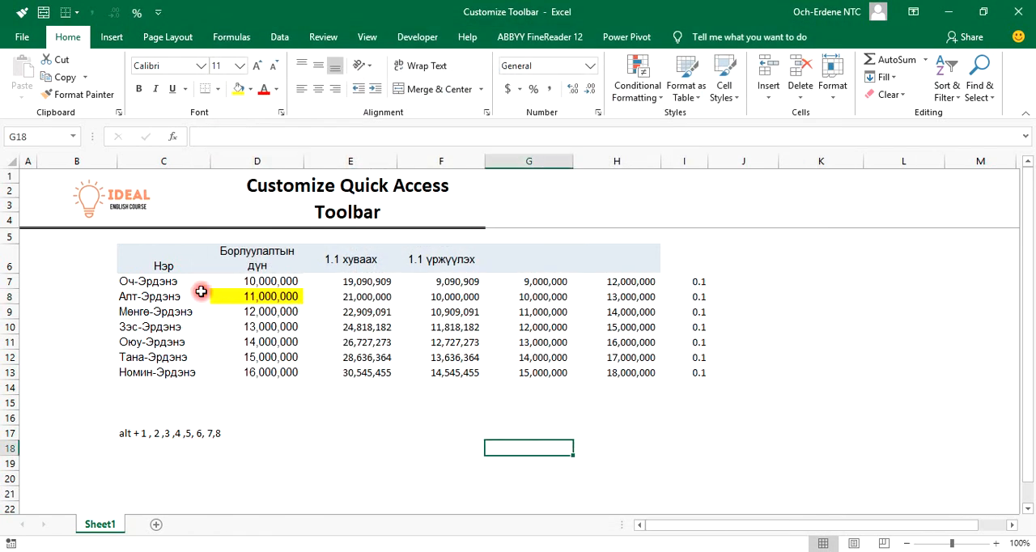
left_click(912, 11)
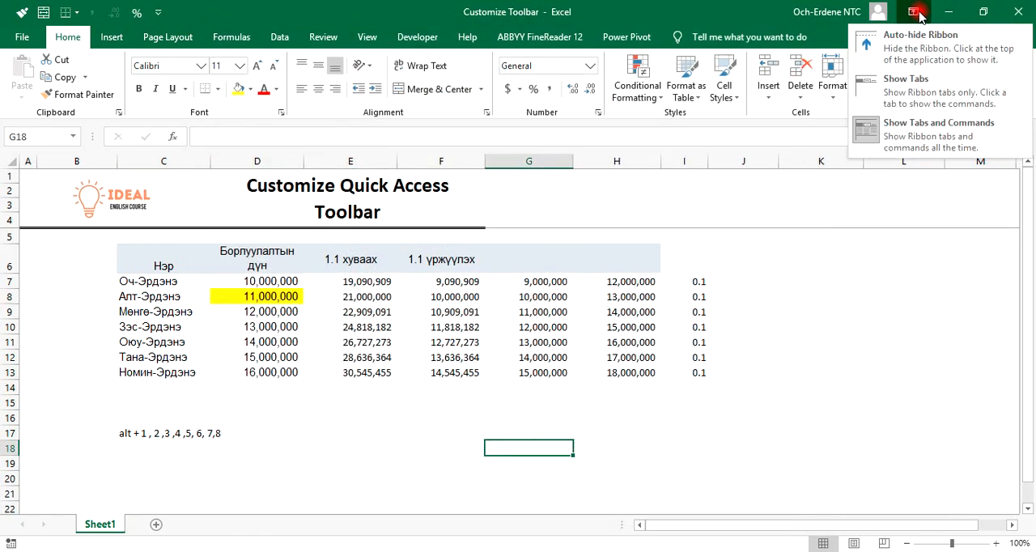
left_click(979, 104)
left_click(440, 290)
left_click(281, 348)
Copy the formatting of cell D9 onto the yellow cell D8 with the Quick Access Toolbar's Format Painter
left_click(279, 243)
key("alt")
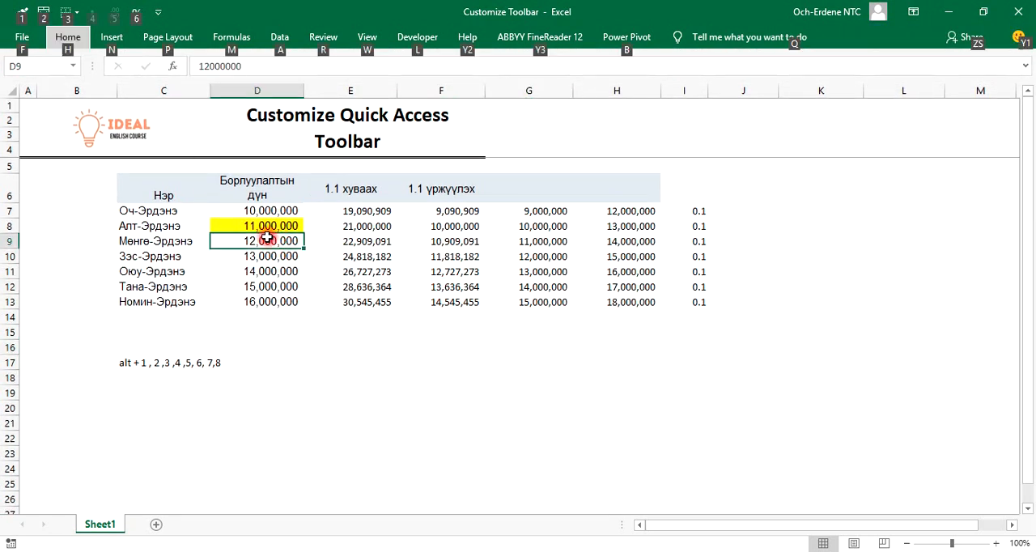
key("1")
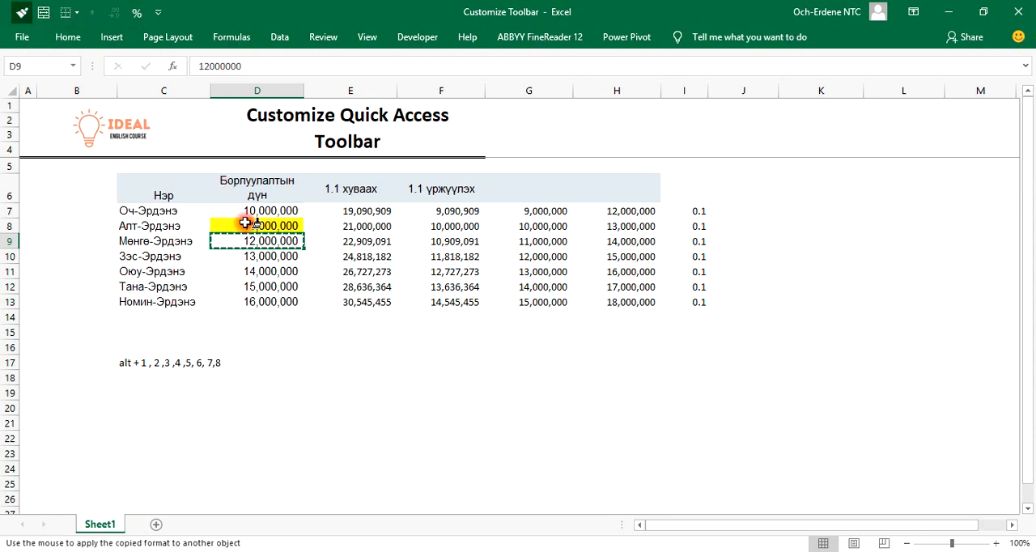
left_click(243, 228)
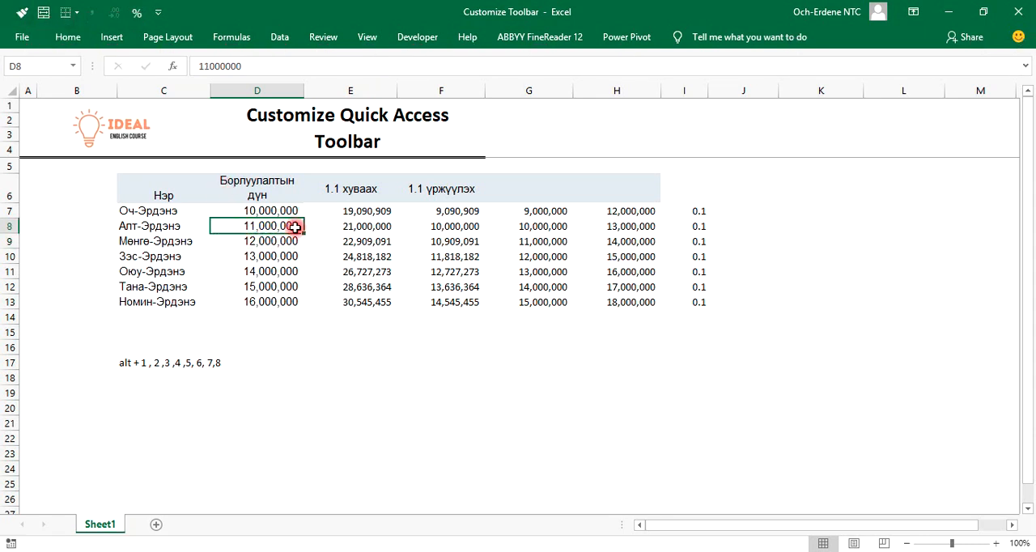
Merge and center header cells D6:H6 with the Quick Access Toolbar's Merge & Center command, keeping only the upper-left value
mouse_move(172, 185)
left_mouse_down()
mouse_move(453, 286)
mouse_move(630, 287)
left_mouse_up()
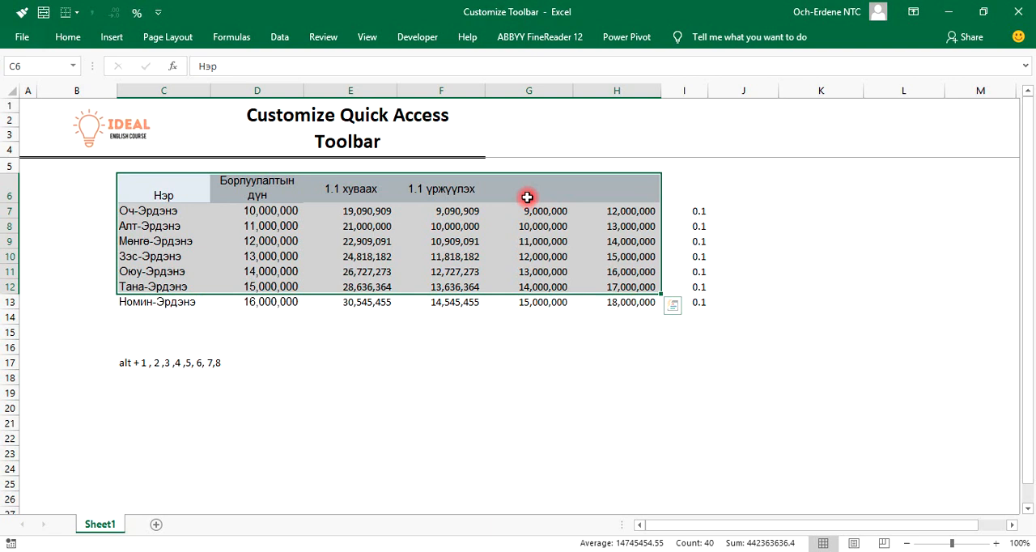
left_click(275, 149)
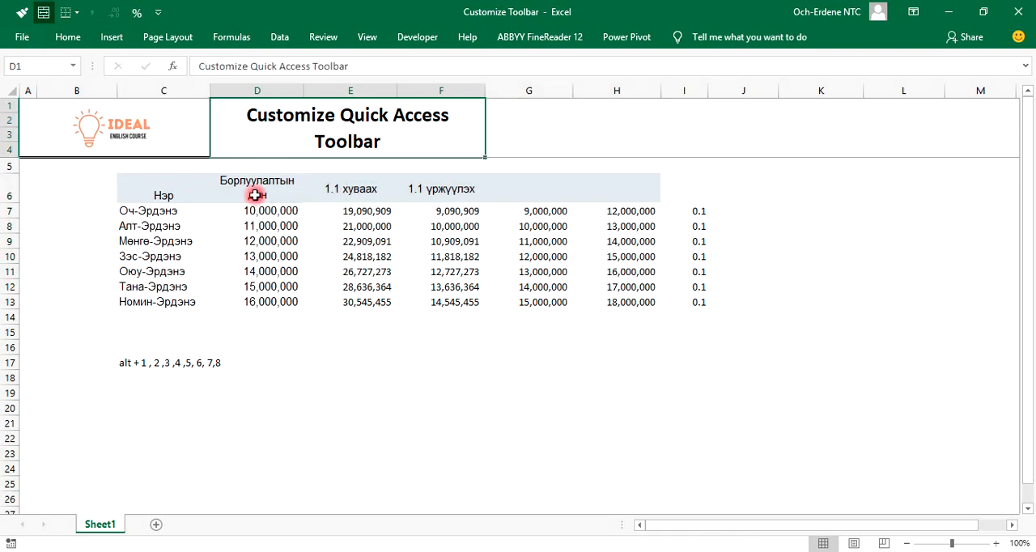
left_click(259, 194)
left_click_drag(246, 190, 655, 199)
key("alt")
key("2")
left_click(502, 324)
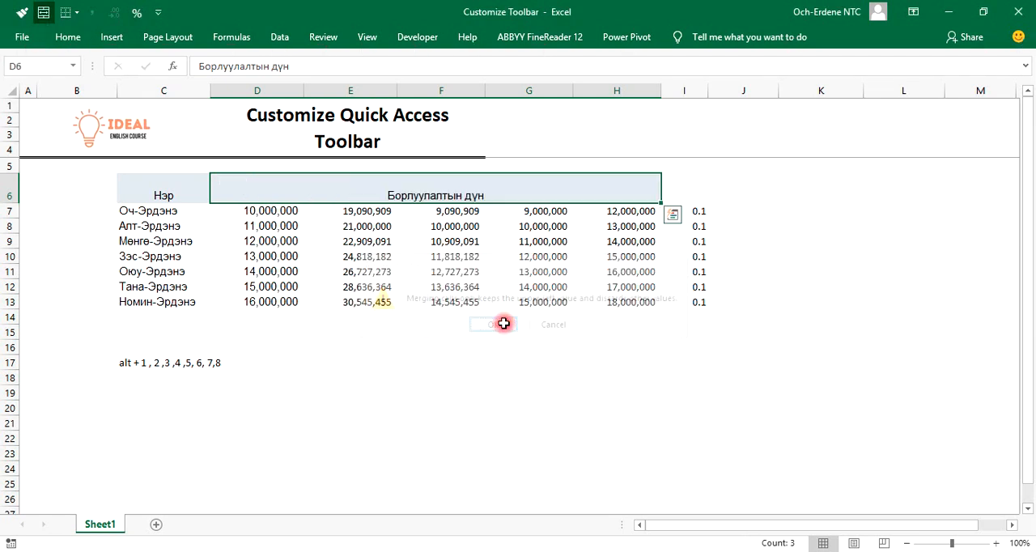
Apply All Borders to the table range C6:I13 with the Quick Access Toolbar's Borders command
left_click_drag(141, 185, 689, 303)
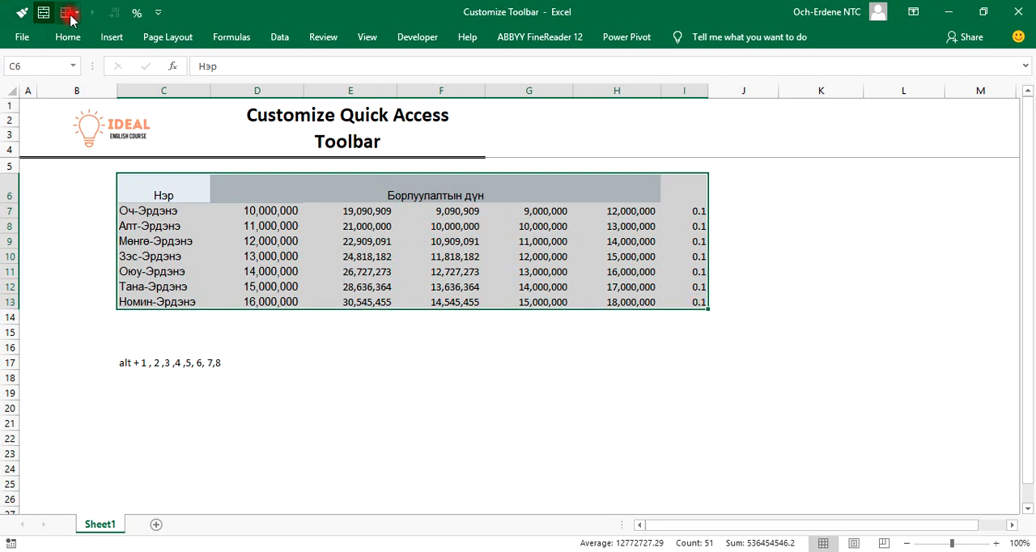
key("alt")
key("3")
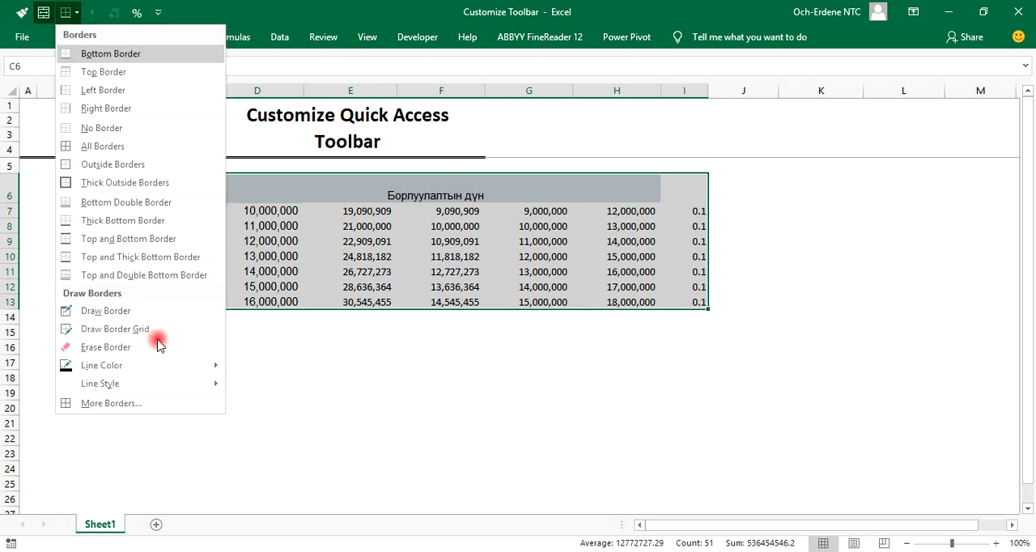
left_click(106, 146)
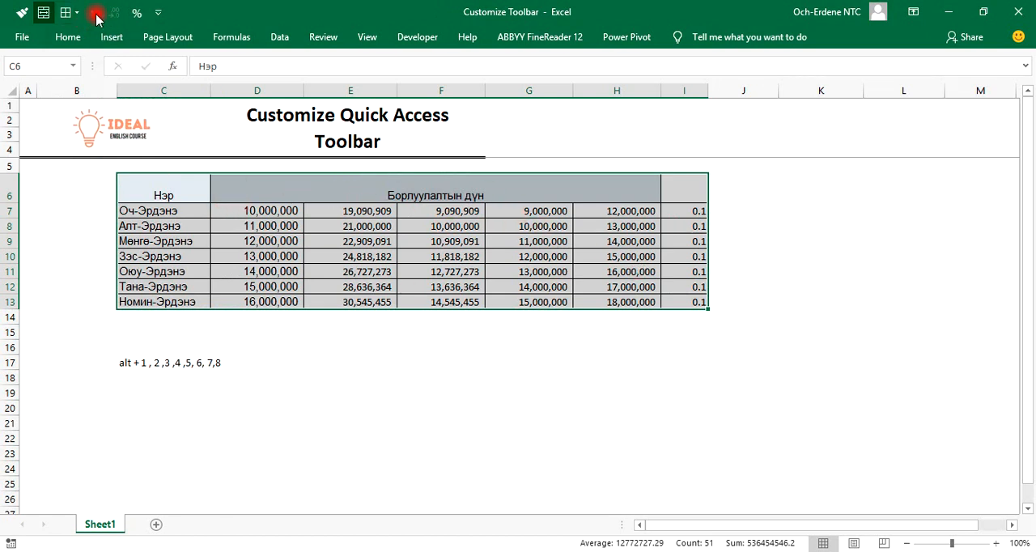
Set the number format of cells D7:H13 to General
left_click_drag(217, 204, 619, 311)
key("alt")
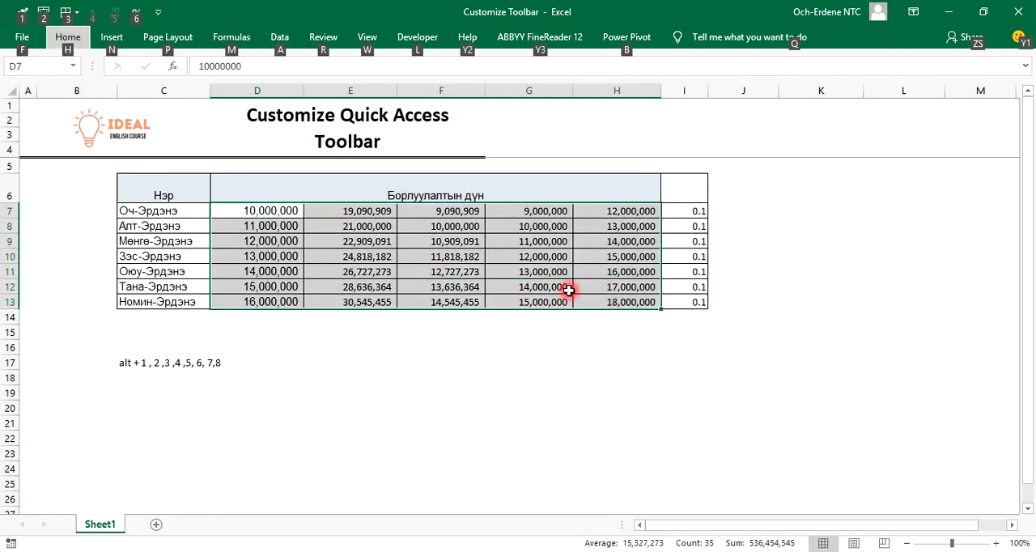
key("alt")
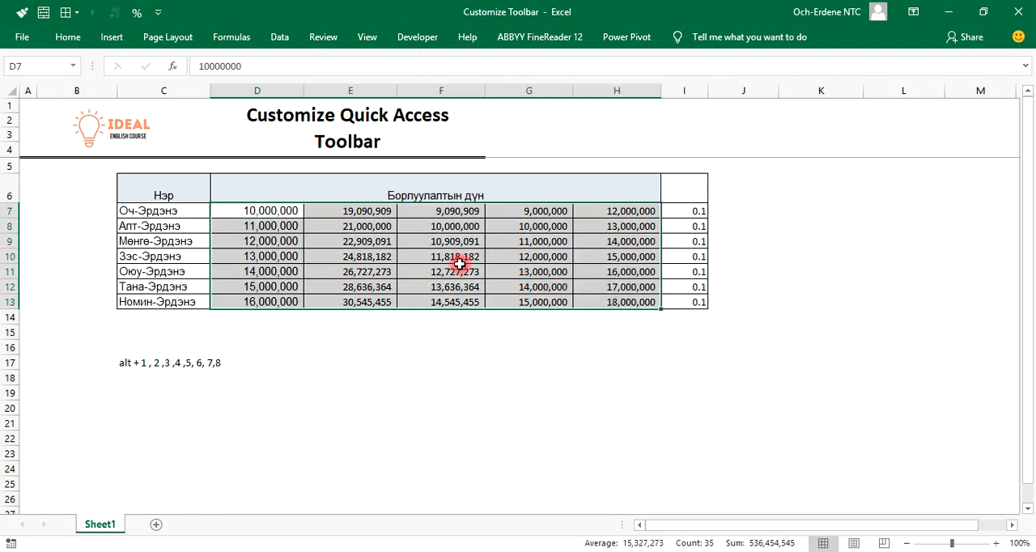
left_click(73, 37)
left_click(590, 65)
left_click(564, 97)
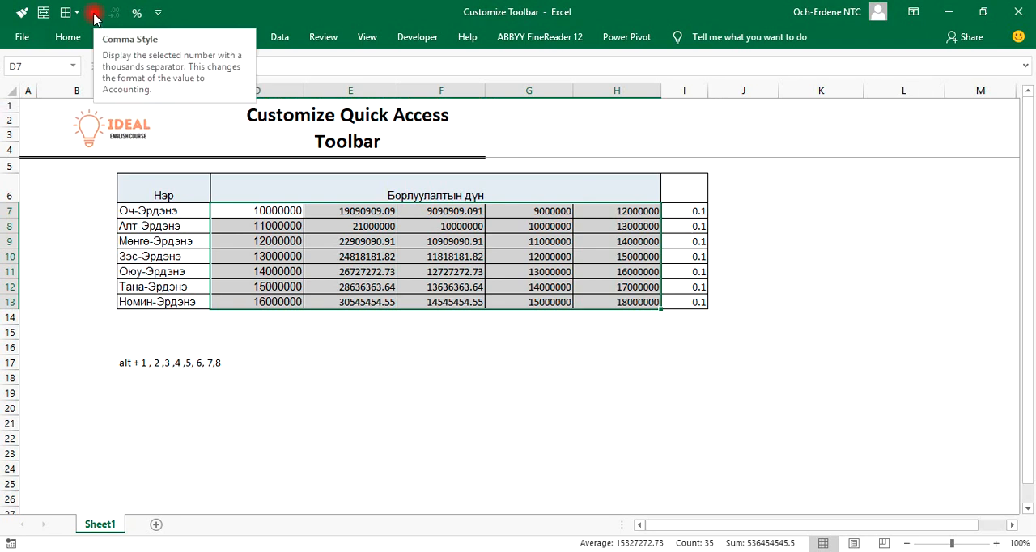
Show the ribbon's tabs and commands again and open the Quick Access Toolbar customization options
left_click(913, 12)
left_click(906, 139)
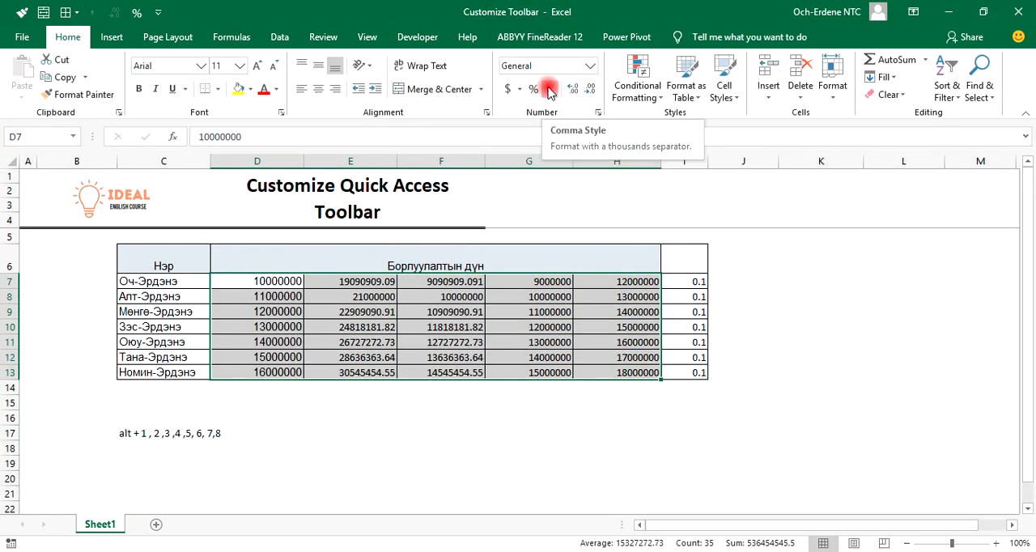
left_click(158, 12)
left_click(194, 274)
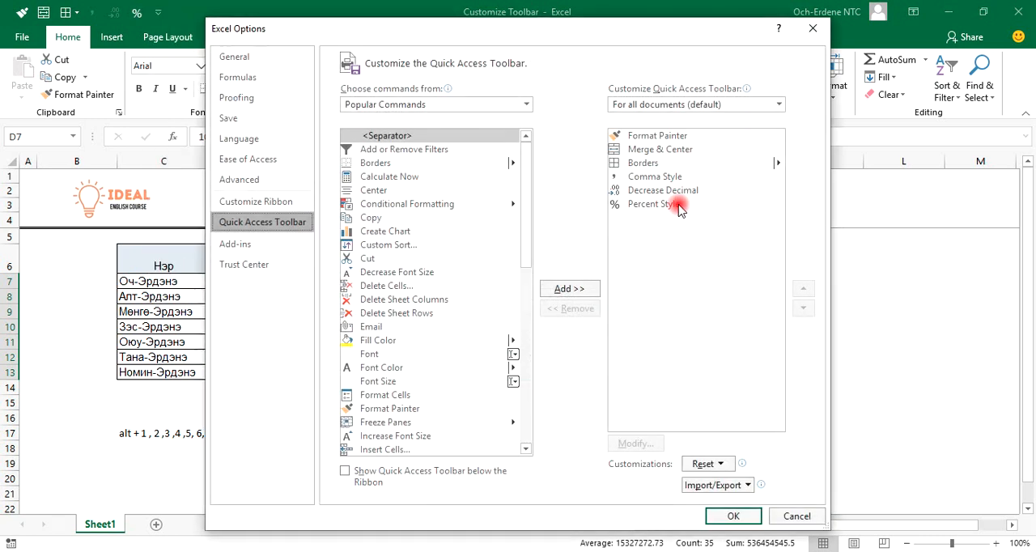
List All Commands as the command source and find the two Comma Style entries
left_click(668, 176)
left_click(387, 109)
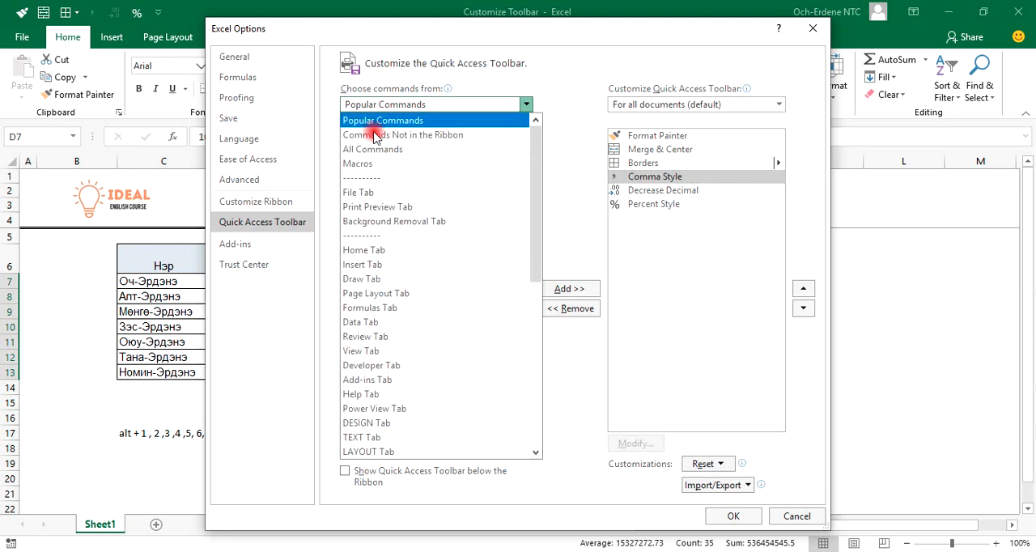
left_click(386, 145)
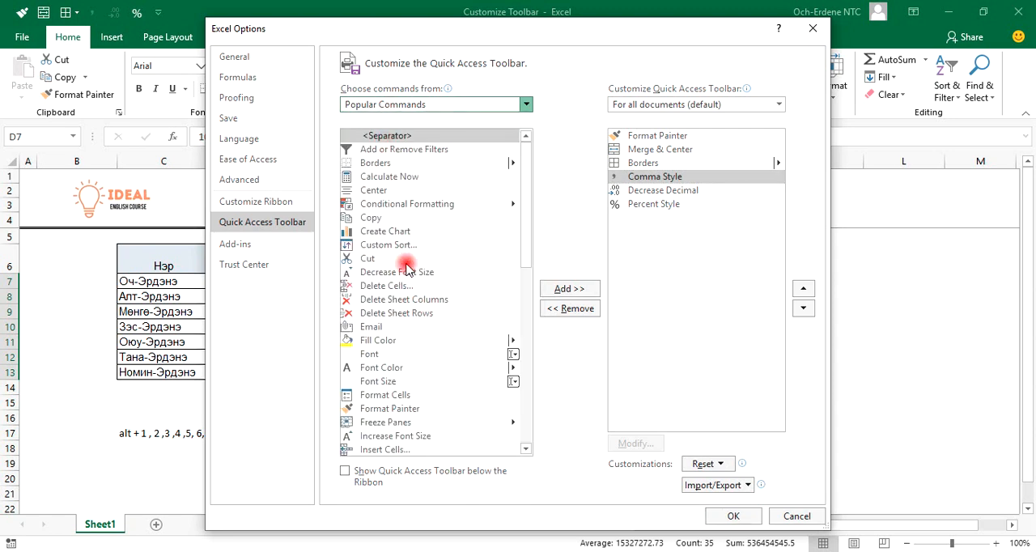
scroll(404, 372, "down", 20)
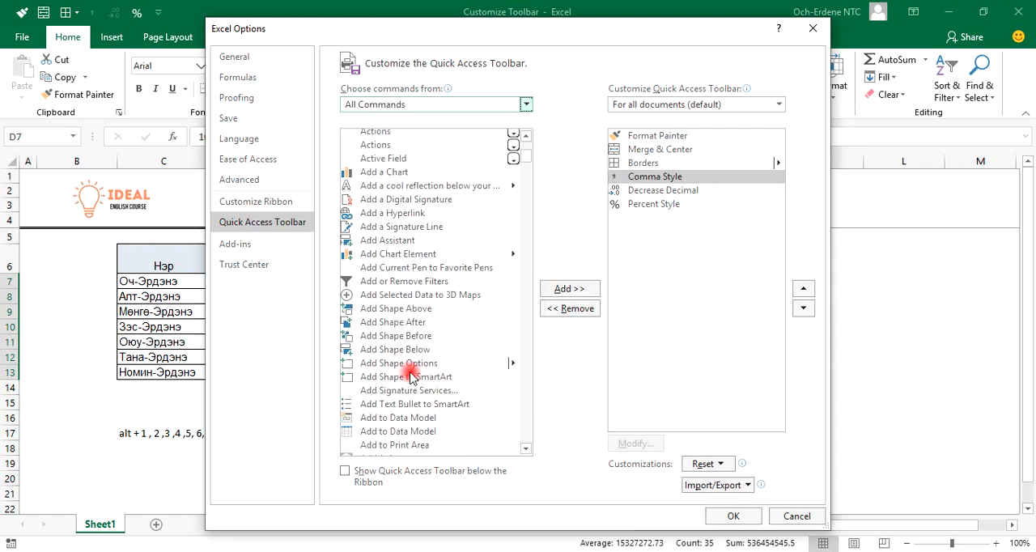
scroll(414, 363, "down", 20)
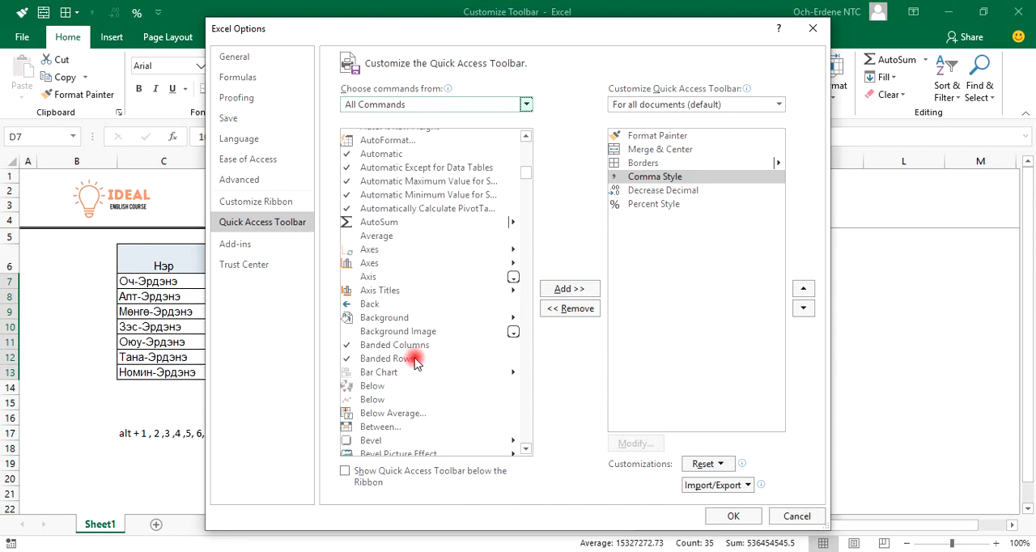
left_click(414, 354)
key("c")
scroll(412, 364, "down", 4)
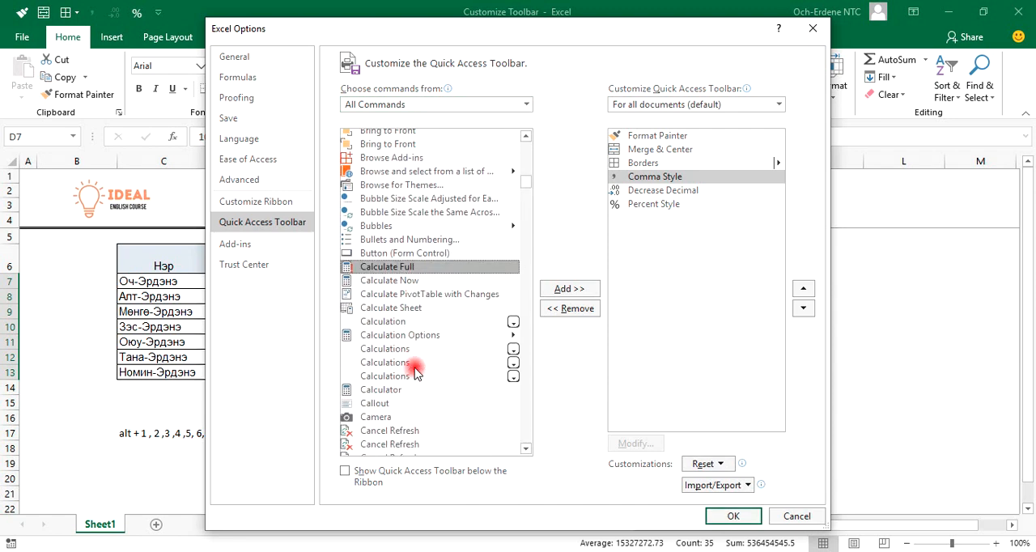
scroll(416, 366, "down", 5)
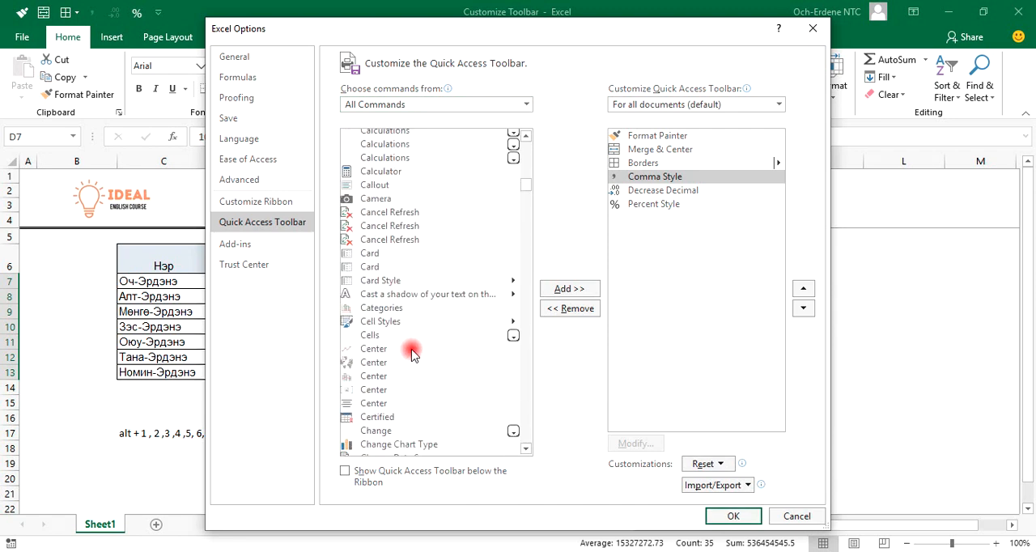
scroll(413, 359, "down", 15)
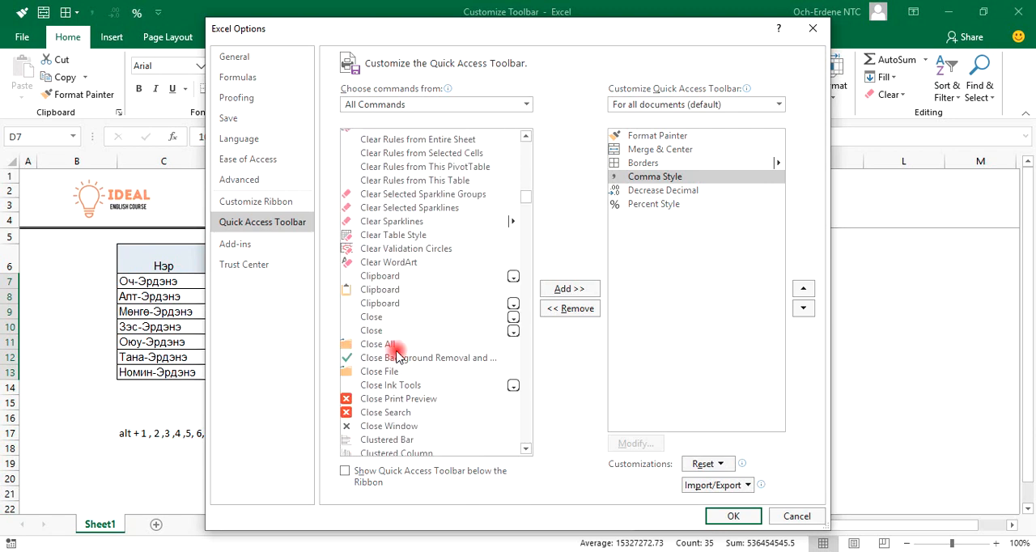
scroll(396, 356, "down", 12)
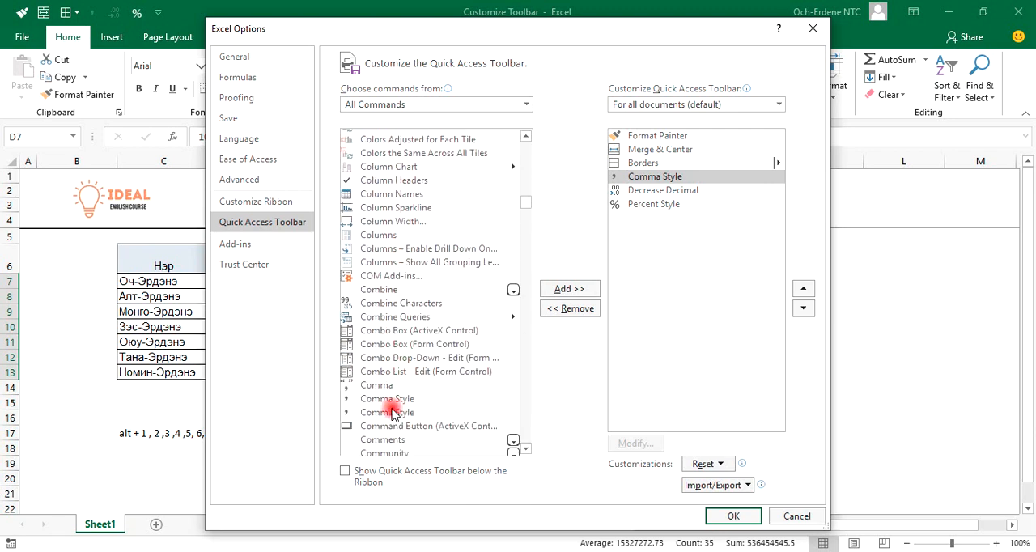
left_click(394, 413)
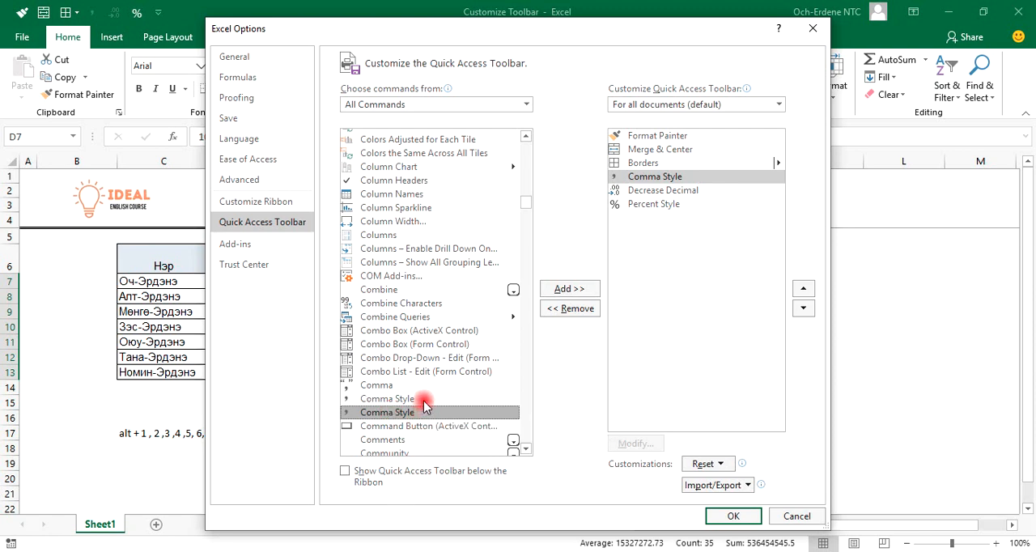
left_click(427, 399)
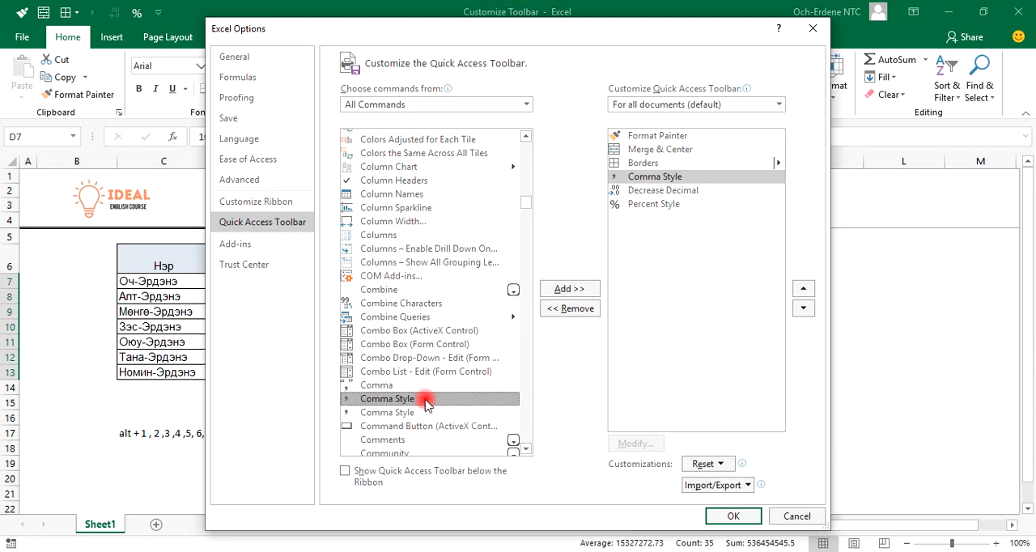
Remove the existing Comma Style command from the Quick Access Toolbar list
left_click(566, 288)
left_click(672, 178)
left_click(567, 308)
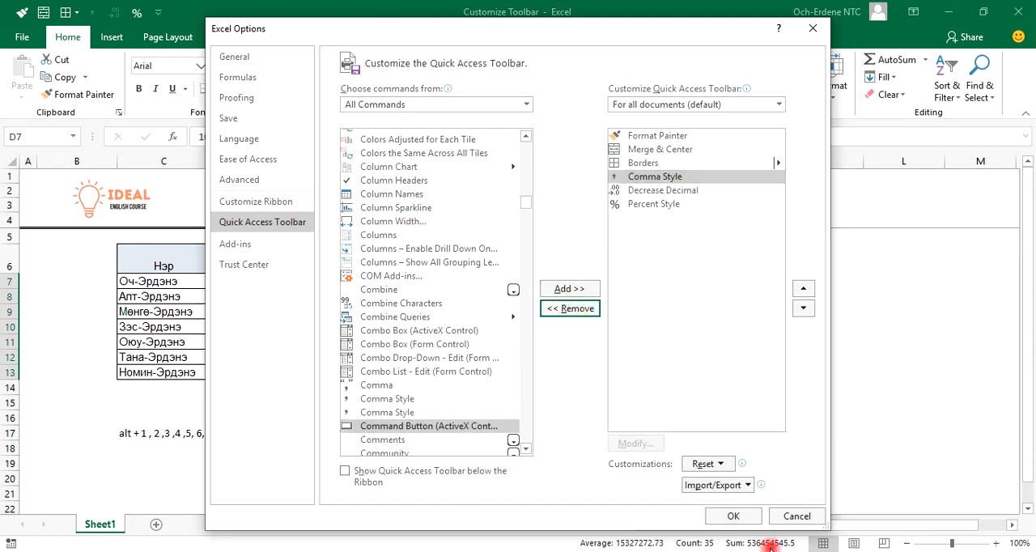
left_click(573, 313)
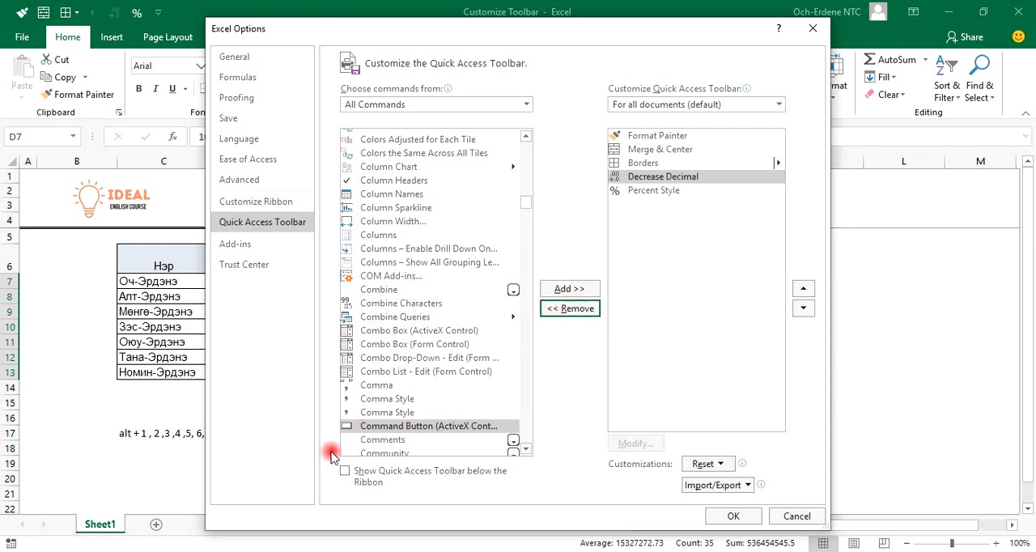
Add the second Comma Style entry to the Quick Access Toolbar above Decrease Decimal, and apply it to cells D7:H13
left_click(380, 413)
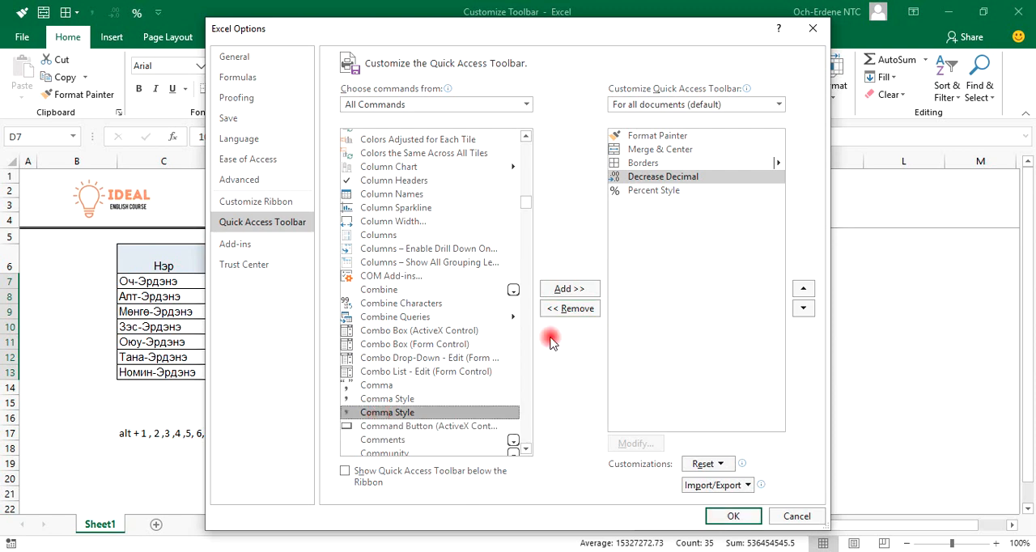
left_click(576, 289)
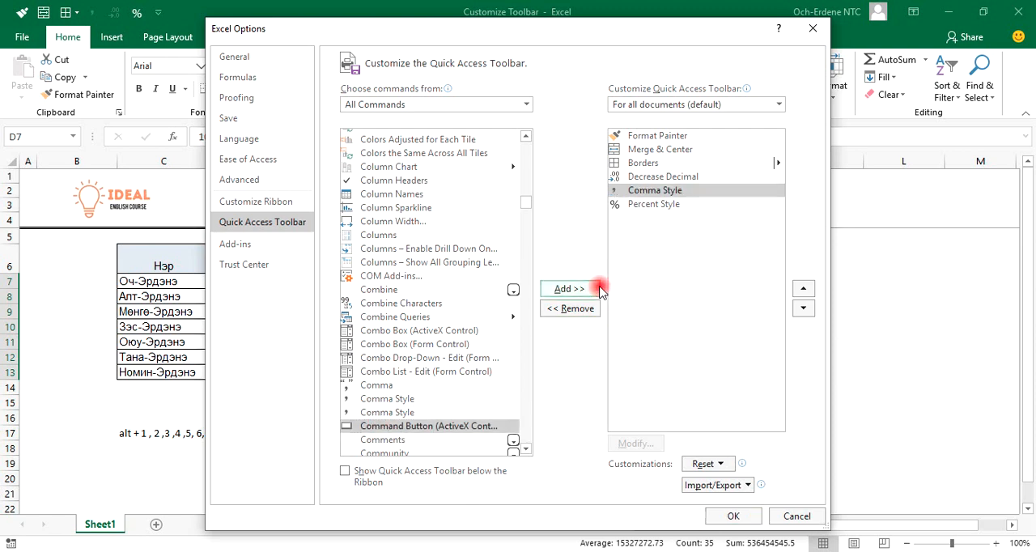
left_click(803, 288)
left_click(743, 521)
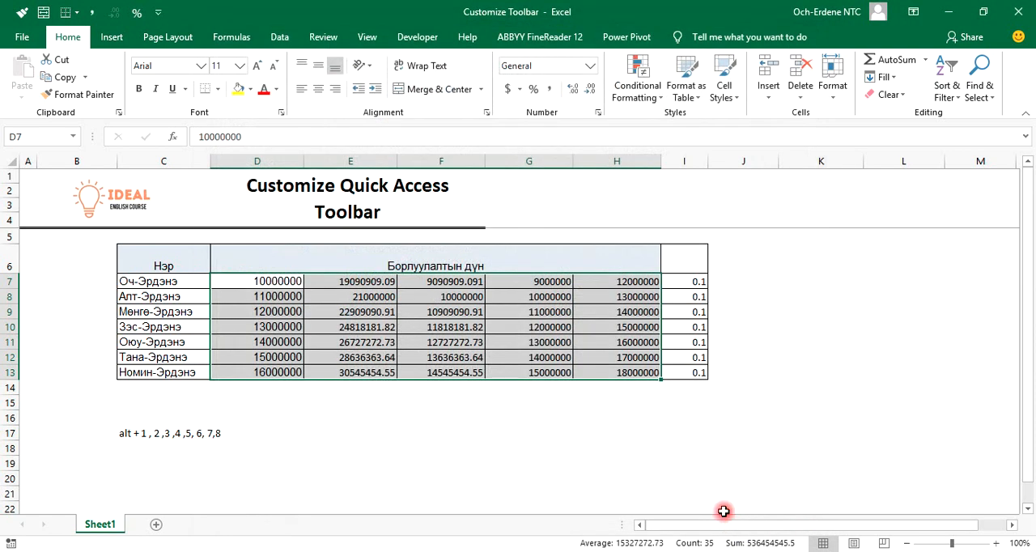
key("alt+4")
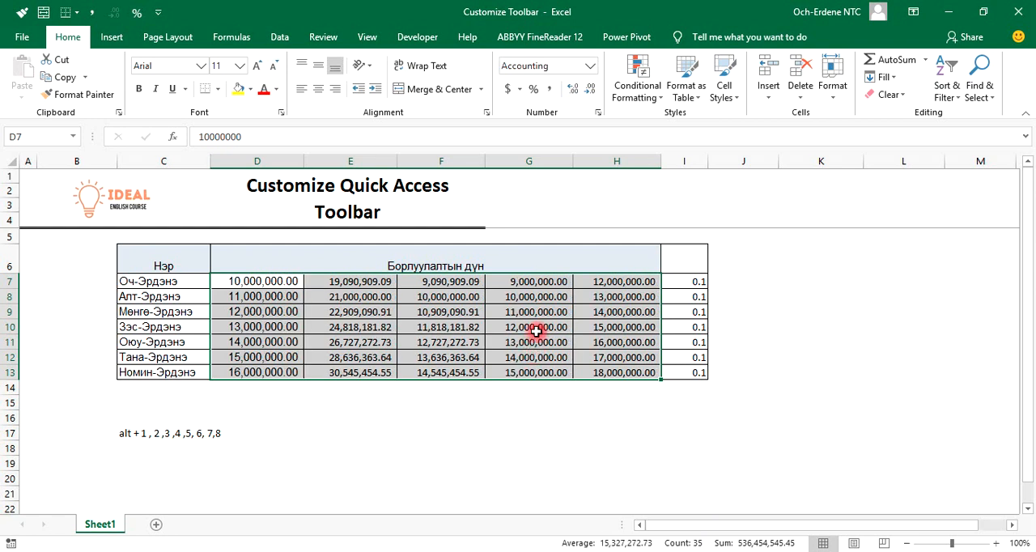
Add the second Decrease Decimal entry from All Commands to the Quick Access Toolbar and place it directly below Comma Style
left_click(158, 12)
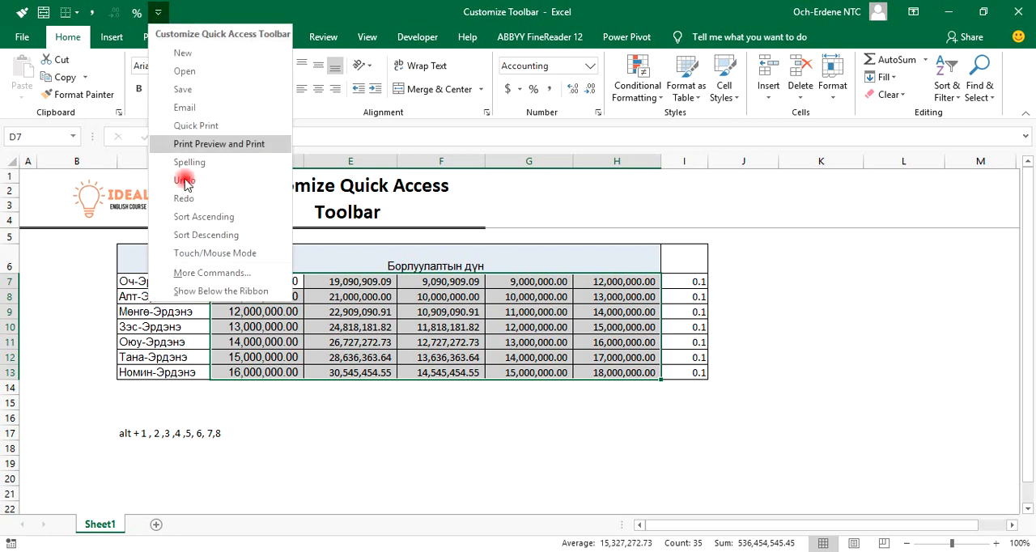
left_click(205, 275)
left_click(464, 105)
left_click(392, 157)
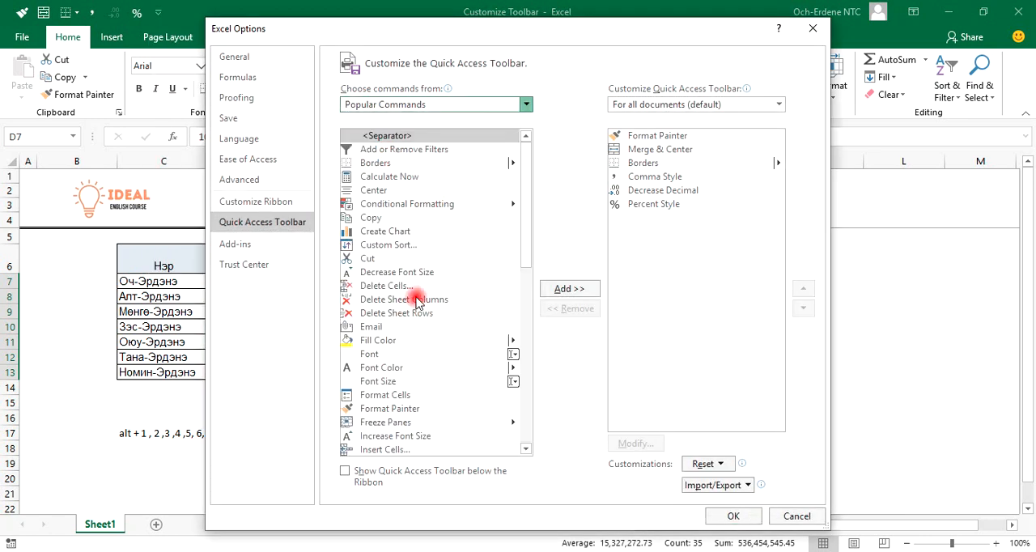
key("d")
scroll(404, 348, "down", 10)
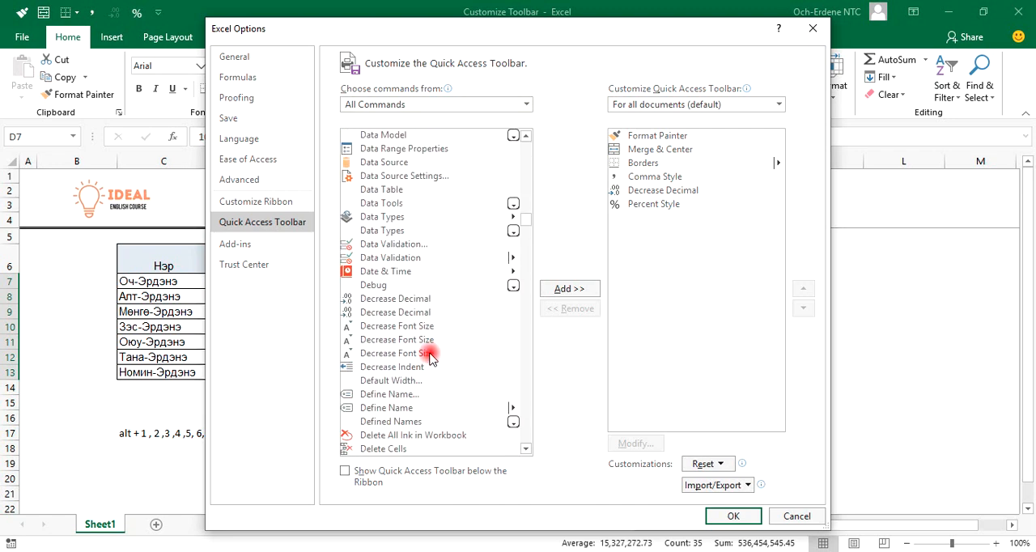
left_click(423, 312)
left_click(558, 289)
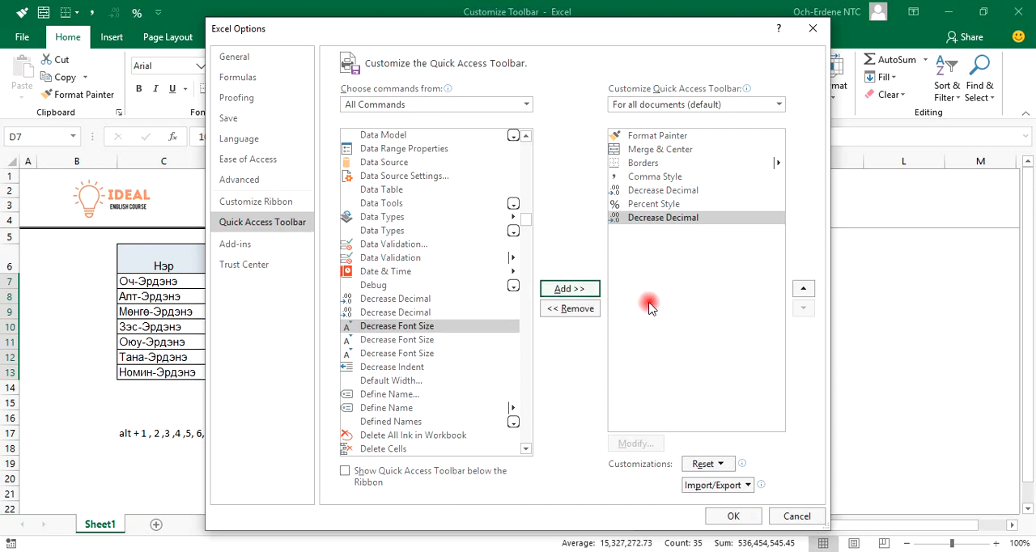
left_click(802, 288)
left_click(803, 288)
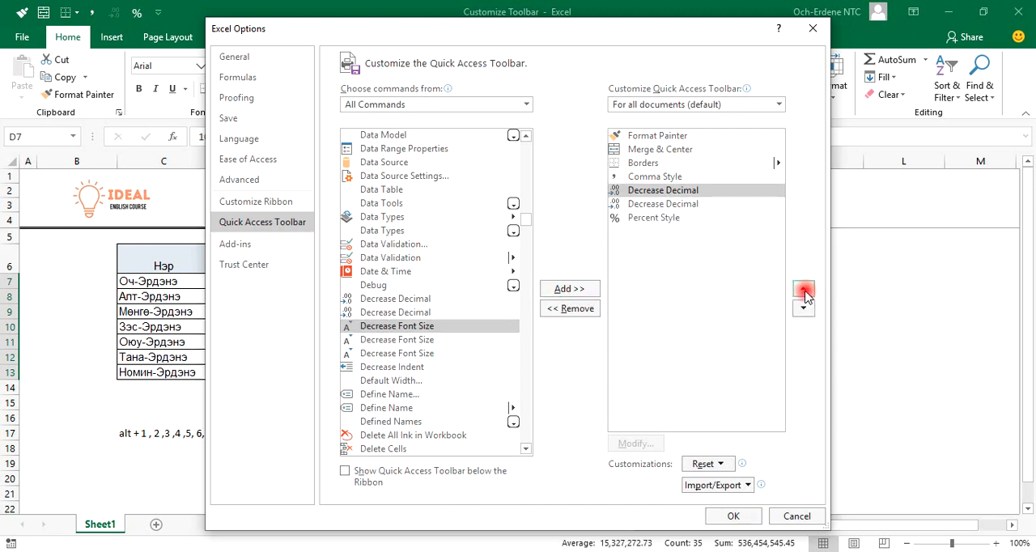
Remove the old Decrease Decimal entry above Percent Style and save the toolbar customization
left_click(678, 208)
left_click(551, 309)
left_click(747, 521)
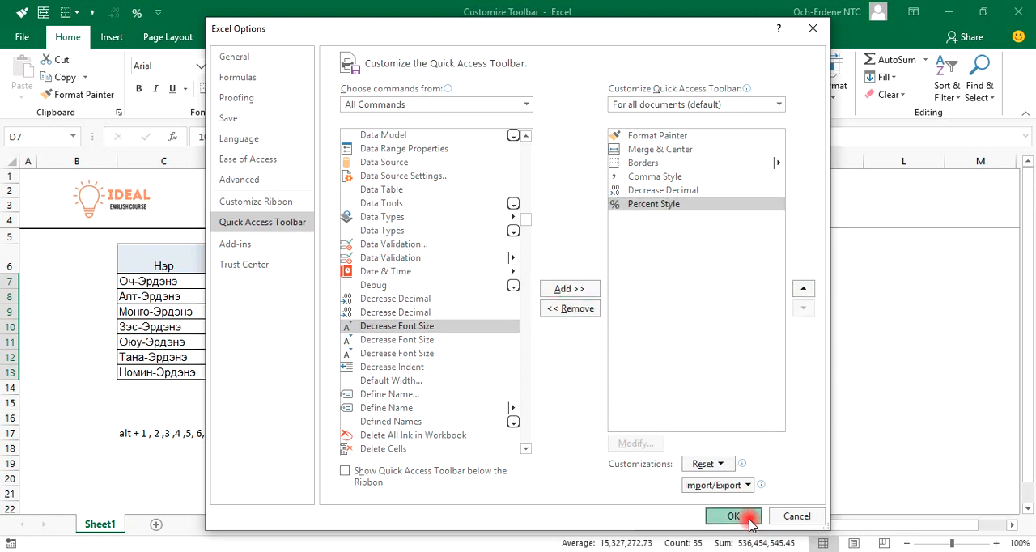
Reset the number format of sales cells D7:H13 to General
left_click_drag(250, 283, 652, 377)
key("alt")
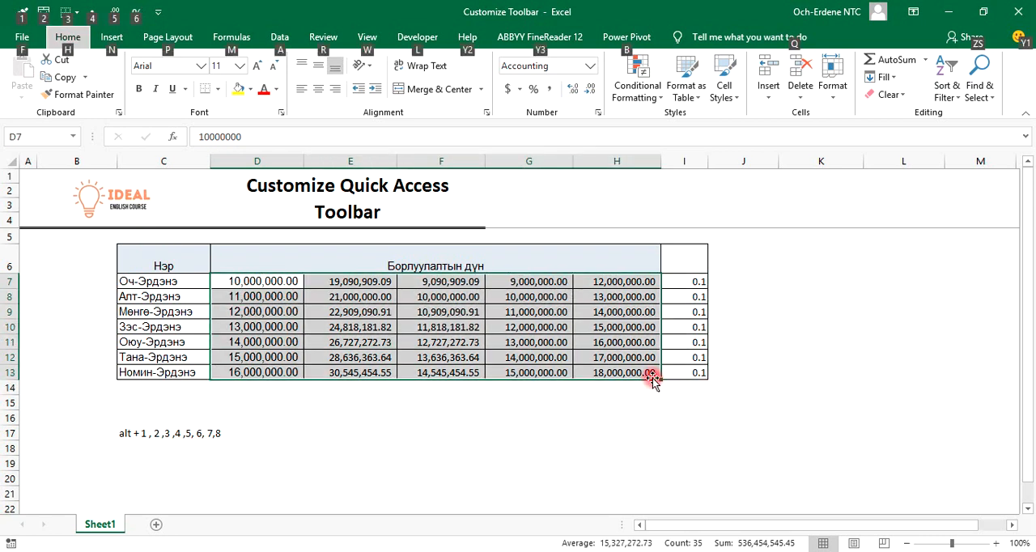
left_click(590, 68)
left_click(586, 91)
Apply the Quick Access Toolbar's Comma Style to cells D7:H13 and remove both decimal places with its Decrease Decimal command
key("alt+4")
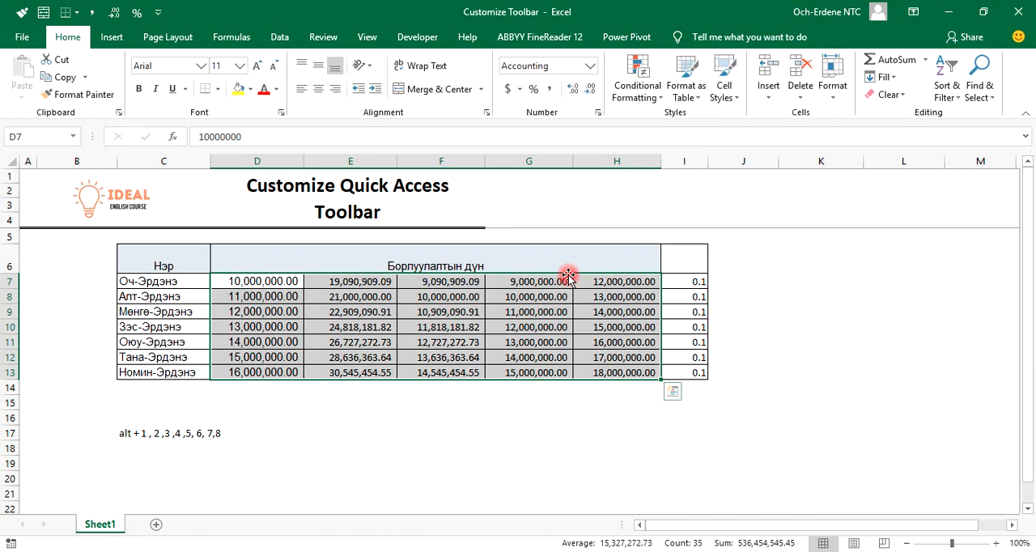
key("alt+5")
key("alt+5")
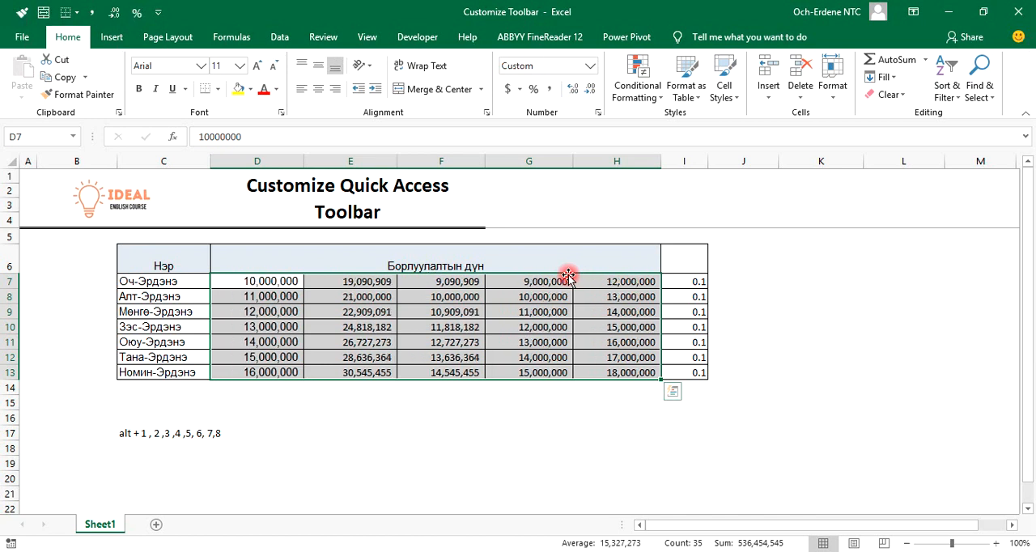
key("alt+4")
key("alt+5")
key("alt+5")
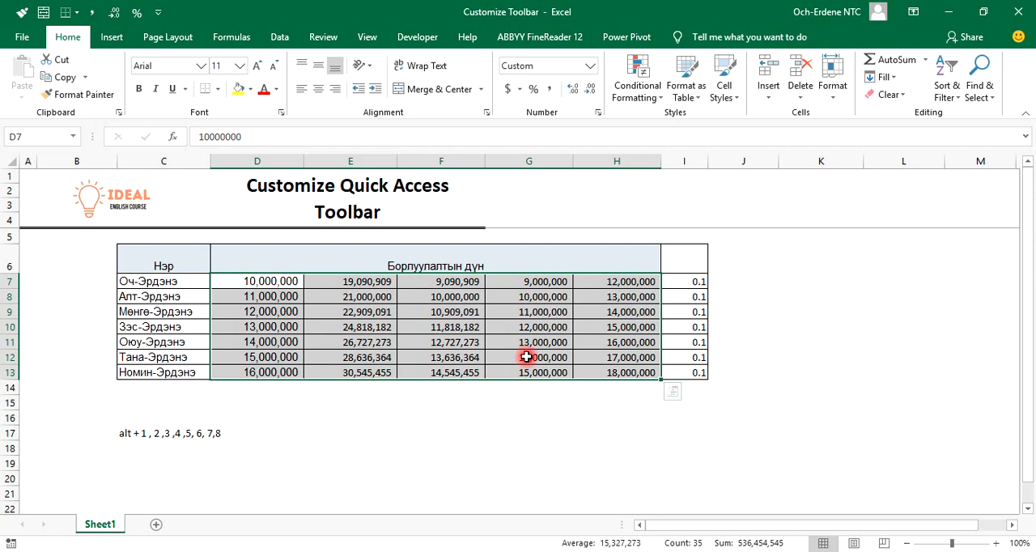
Apply the Quick Access Toolbar's Percent Style to cells I7:I13
key("alt")
key("alt")
left_click_drag(674, 281, 680, 367)
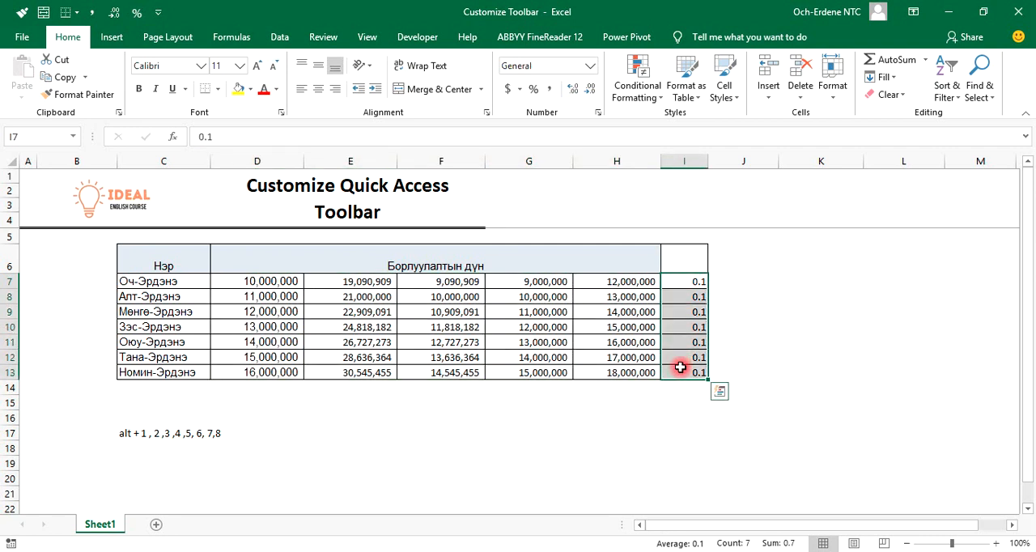
key("alt")
key("6")
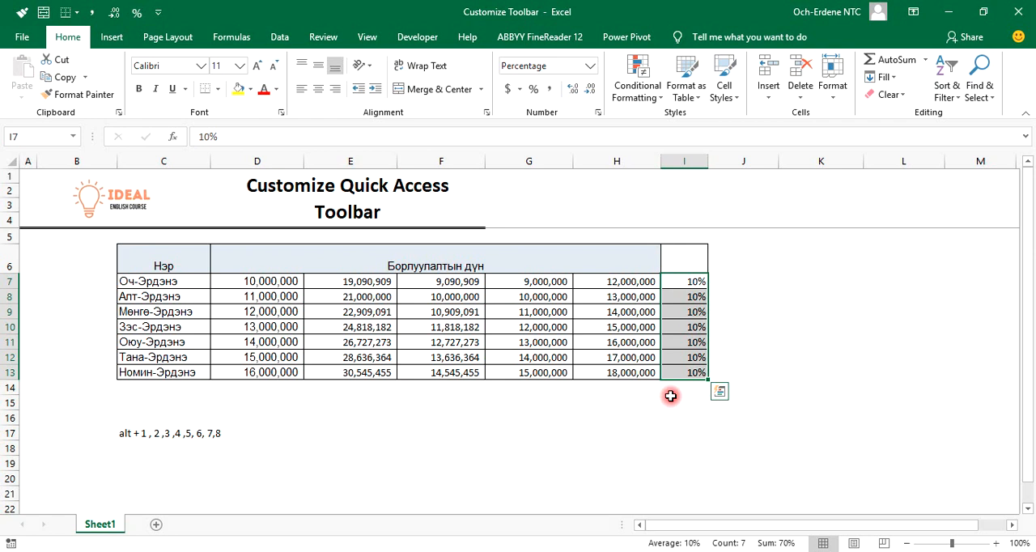
Undo the table formatting back to before the merge of header cells D6:H6
left_click(535, 194)
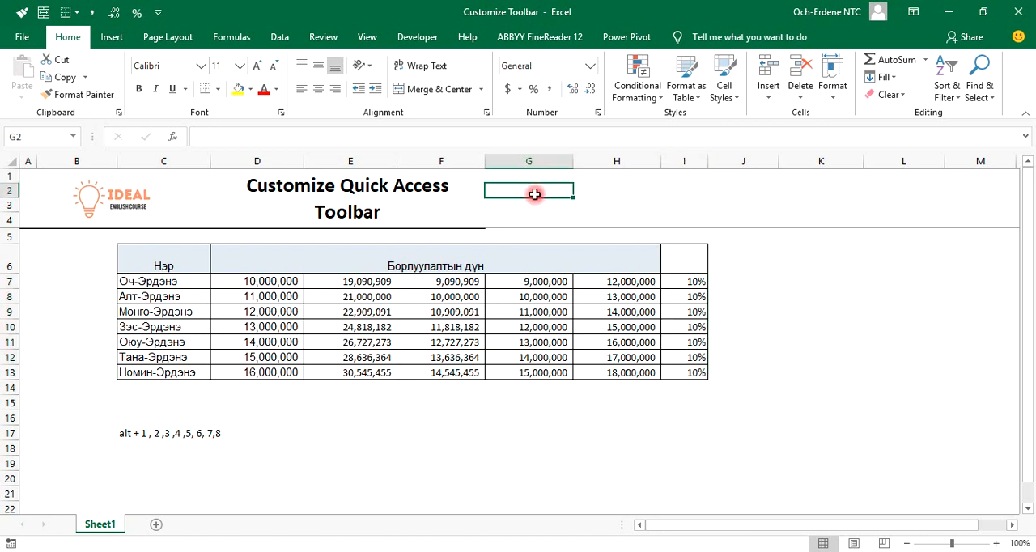
key("ctrl+z")
key("ctrl+z")
key("ctrl+z")
key("ctrl+z")
key("ctrl+z")
key("ctrl+z")
key("ctrl+z")
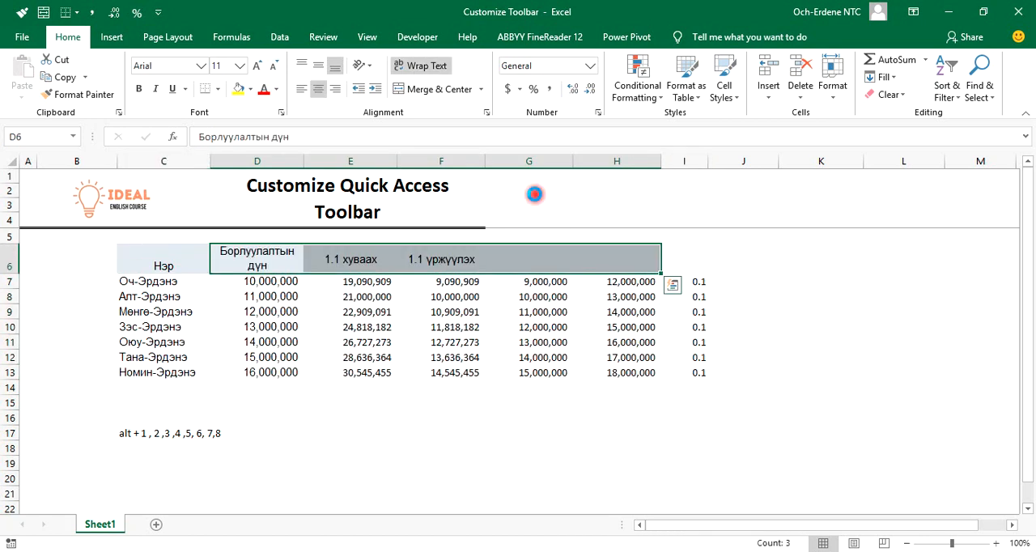
Undo the formatting copied onto cell D8
key("ctrl+z")
key("ctrl+z")
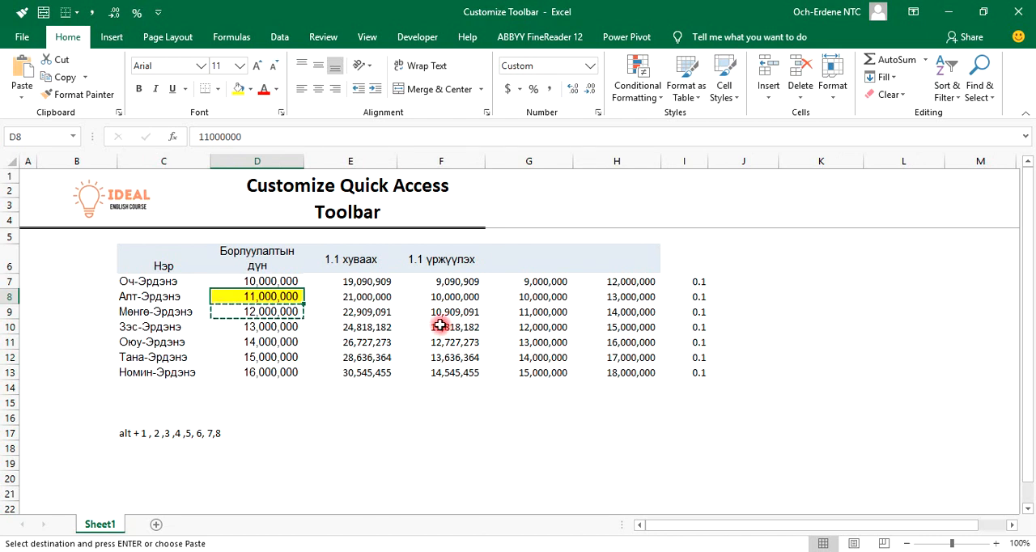
left_click(665, 209)
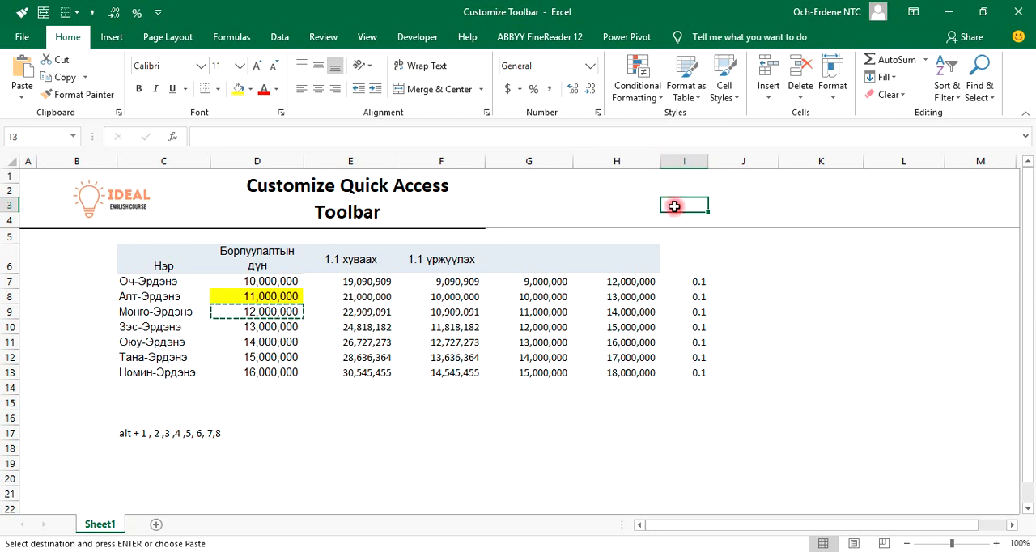
Apply All Borders to the table range C6:I13 with the Quick Access Toolbar's third command
key("Left")
key("Up")
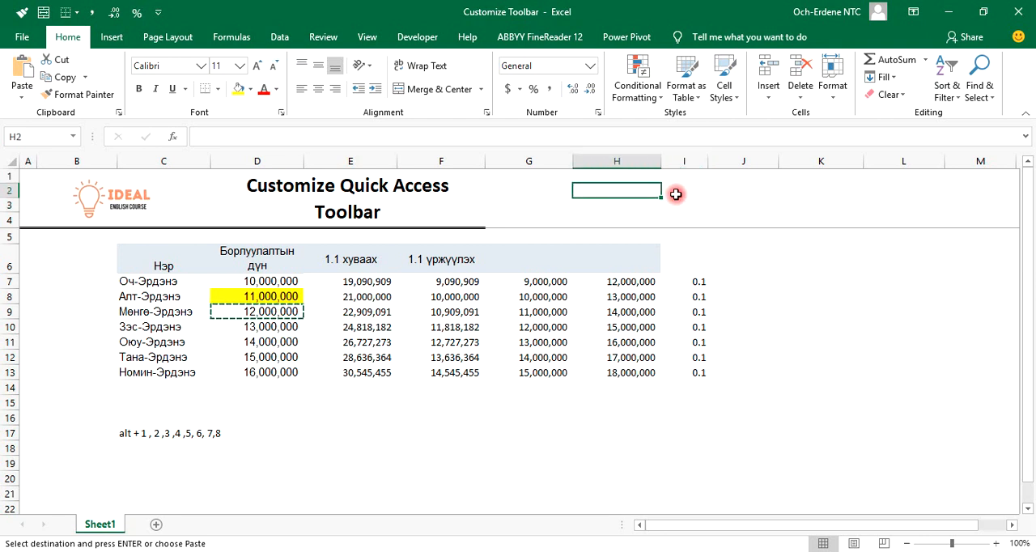
key("Left")
key("Home")
key("Down")
key("Down")
key("Down")
key("Down")
key("Right")
key("Right")
key("Right")
key("Left")
key("ctrl+shift+Down")
key("shift+Right")
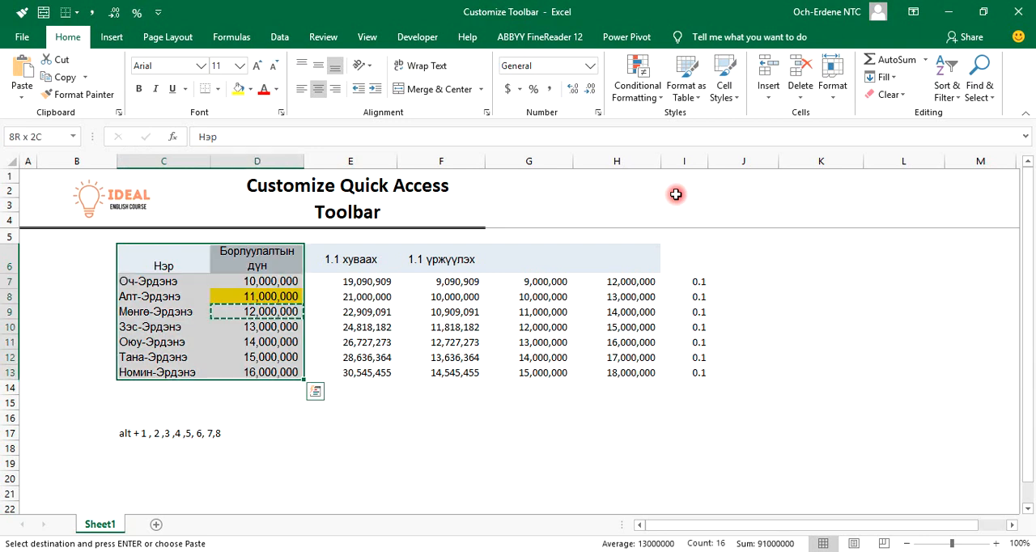
key("shift+Right")
key("shift+Right")
key("shift+Right")
key("shift+Right")
key("shift+Right")
key("shift+Right")
key("shift+Left")
key("alt")
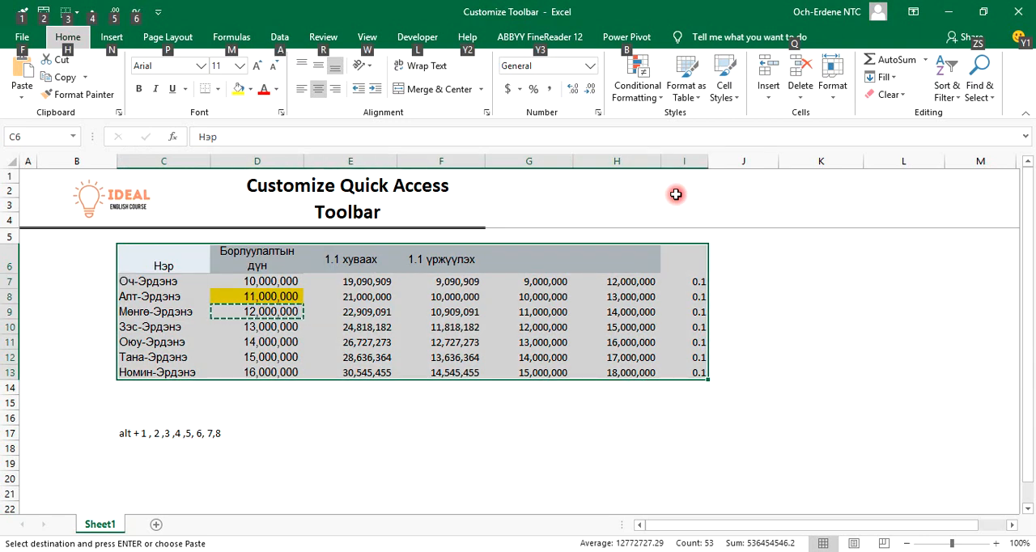
key("3")
key("Down")
key("Down")
key("Down")
key("Down")
key("Down")
key("Return")
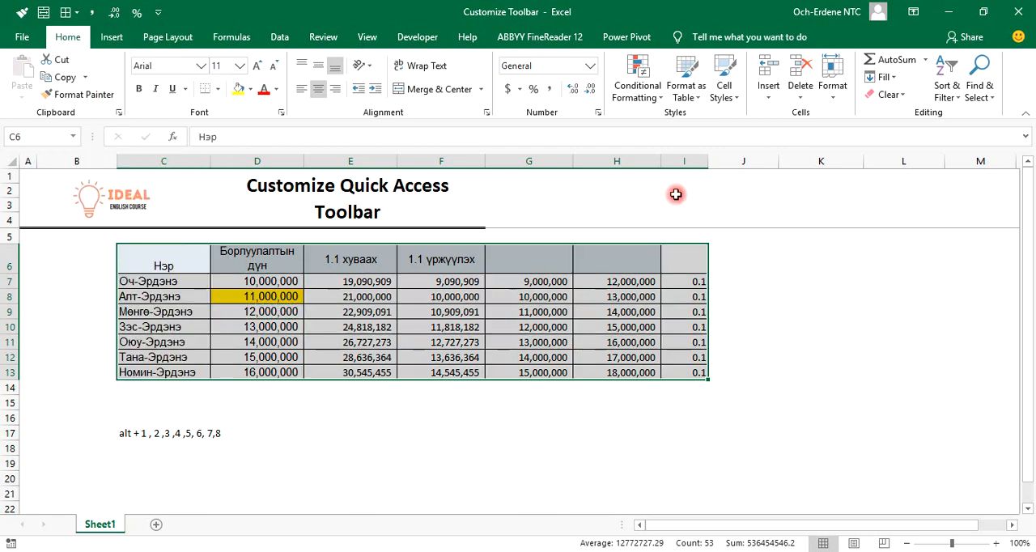
Copy the format of cell D9 onto the yellow cell D8 with the Quick Access Toolbar's Format Painter
key("Down")
key("Down")
key("Right")
key("Down")
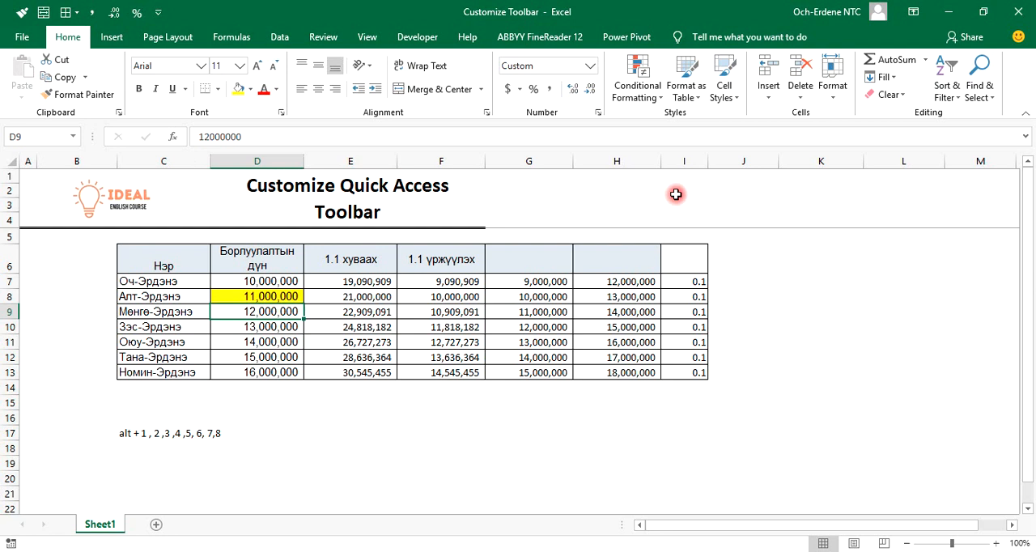
key("alt+1")
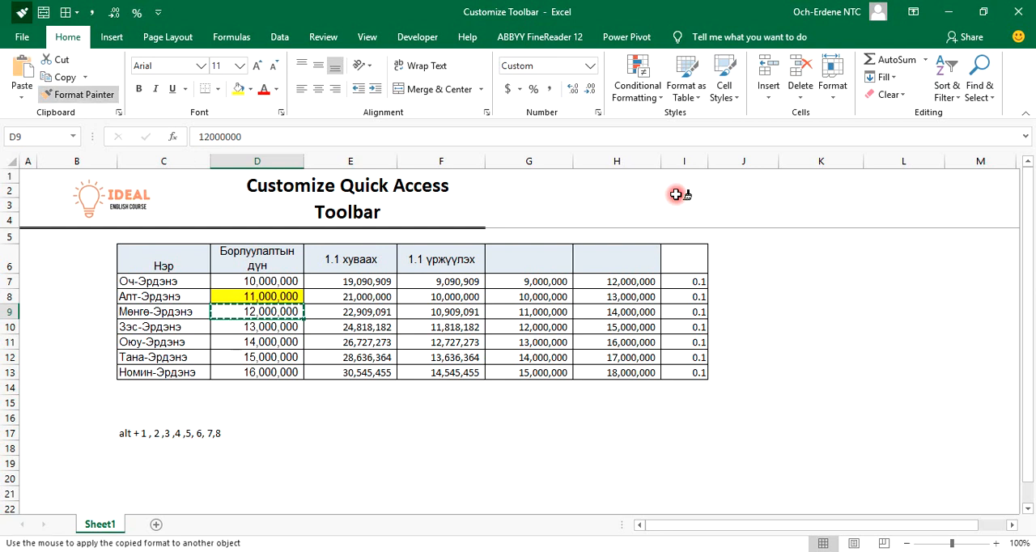
key("Up")
key("Return")
Merge and center header cells D6:I6 with the Quick Access Toolbar command, keeping only the upper-left value
key("Up")
key("Up")
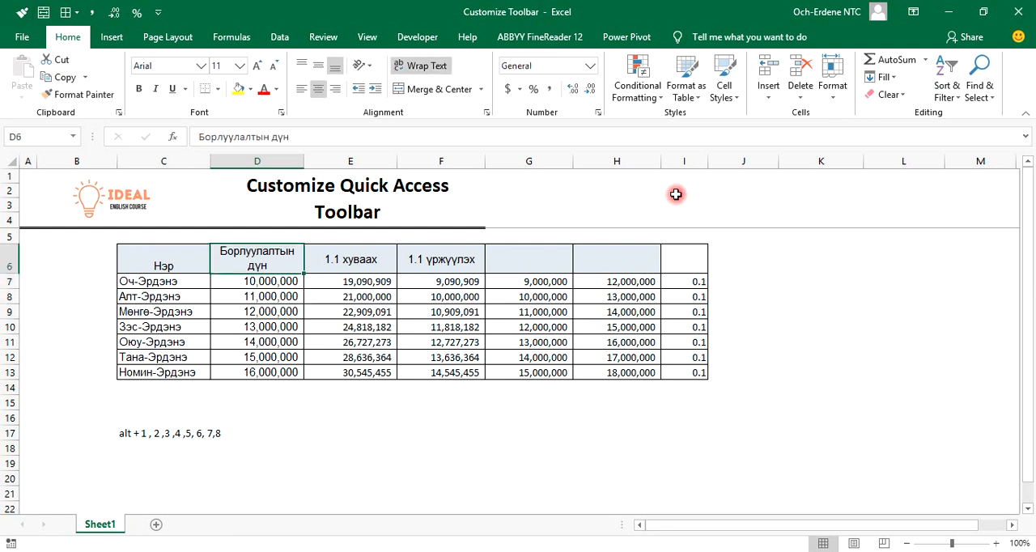
key("shift+Right")
key("shift+Right")
key("shift+Right")
key("shift+Right")
key("shift+Right")
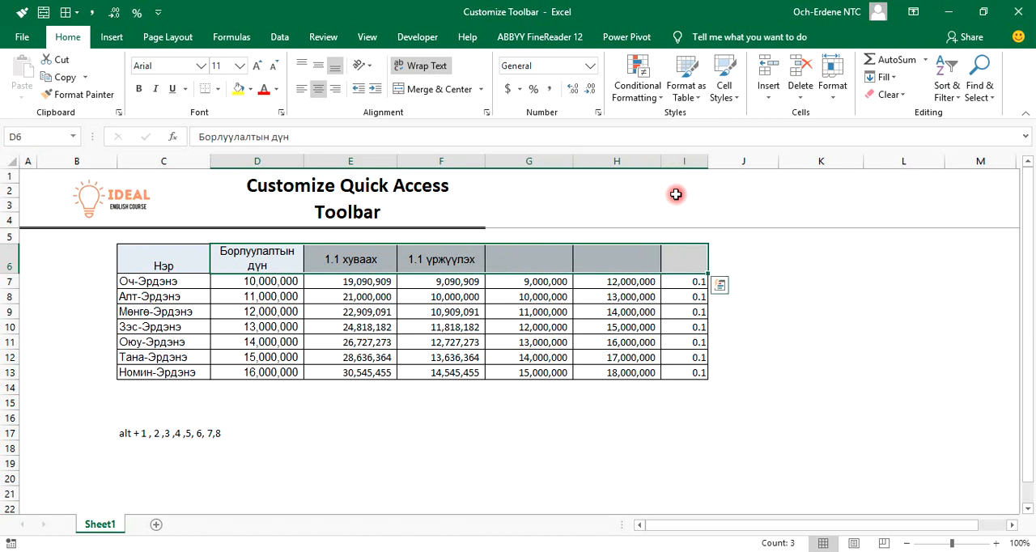
key("alt+2")
key("Return")
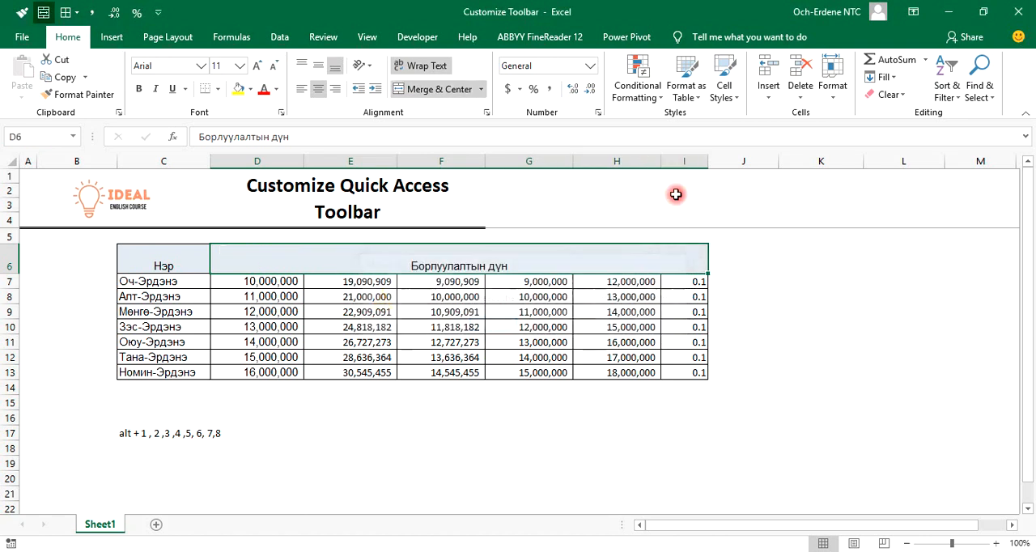
Apply the Quick Access Toolbar's Comma Style to sales cells D7:H13 and remove both decimal places with its Decrease Decimal command
key("Down")
key("shift+Right")
key("shift+Down")
key("shift+Right")
key("shift+Right")
key("shift+Right")
key("shift+Right")
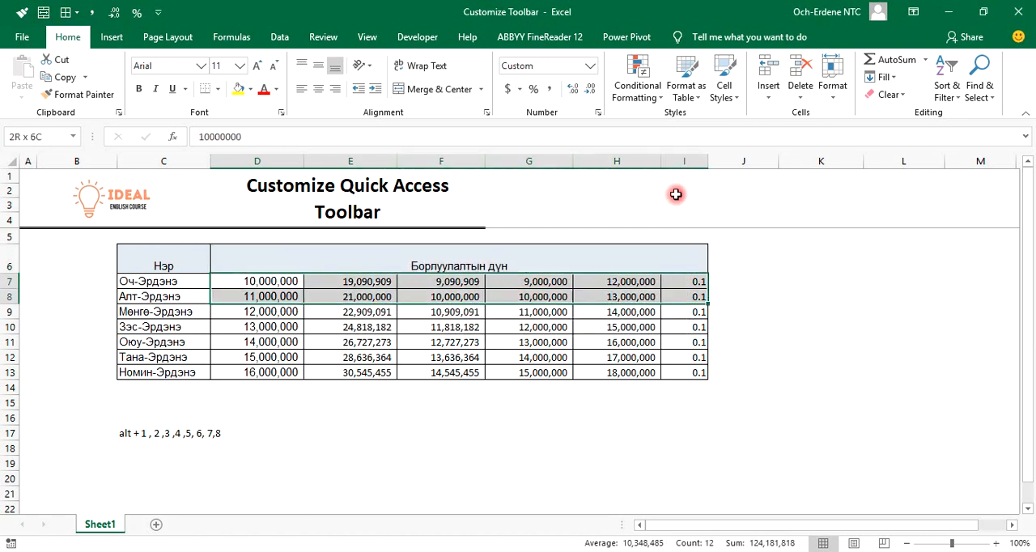
key("shift+Left")
key("shift+Down")
key("shift+Down")
key("shift+Down")
key("shift+Down")
key("shift+Down")
key("shift+Down")
key("shift+Up")
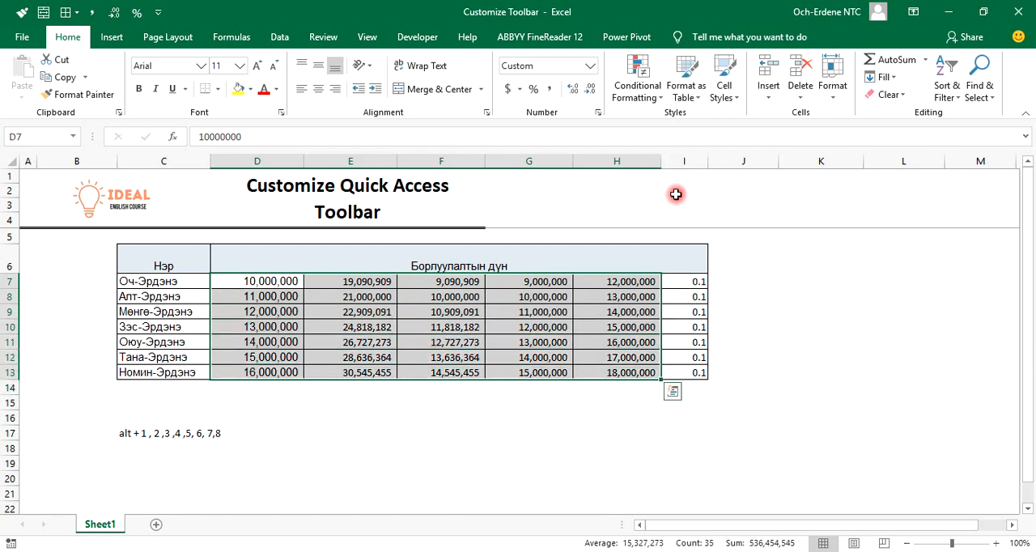
key("alt")
key("4")
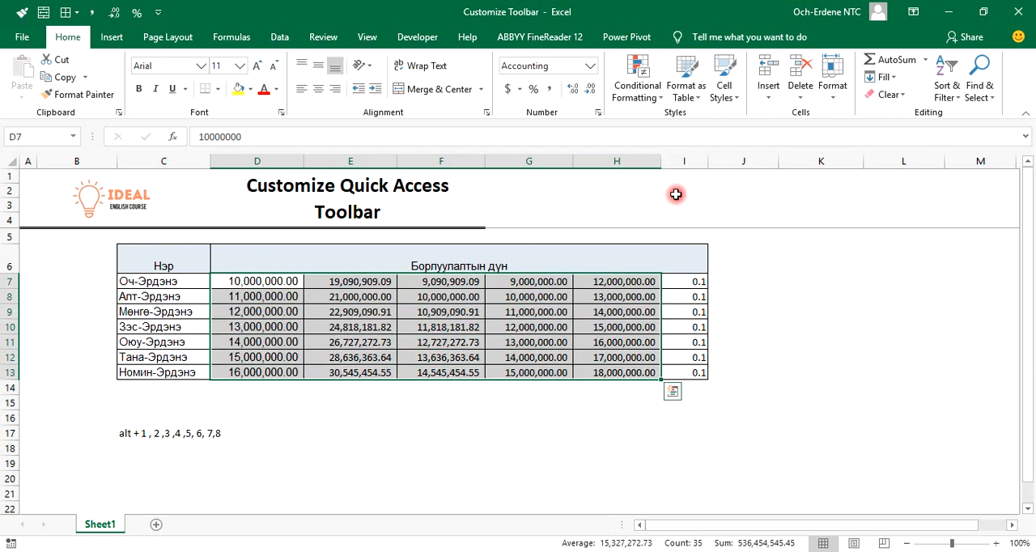
key("alt+5")
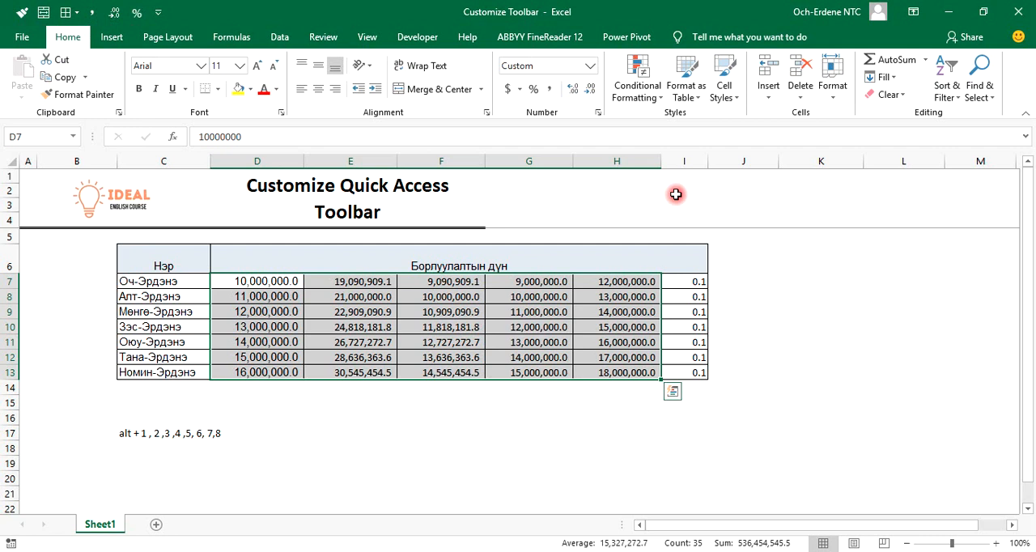
key("alt+5")
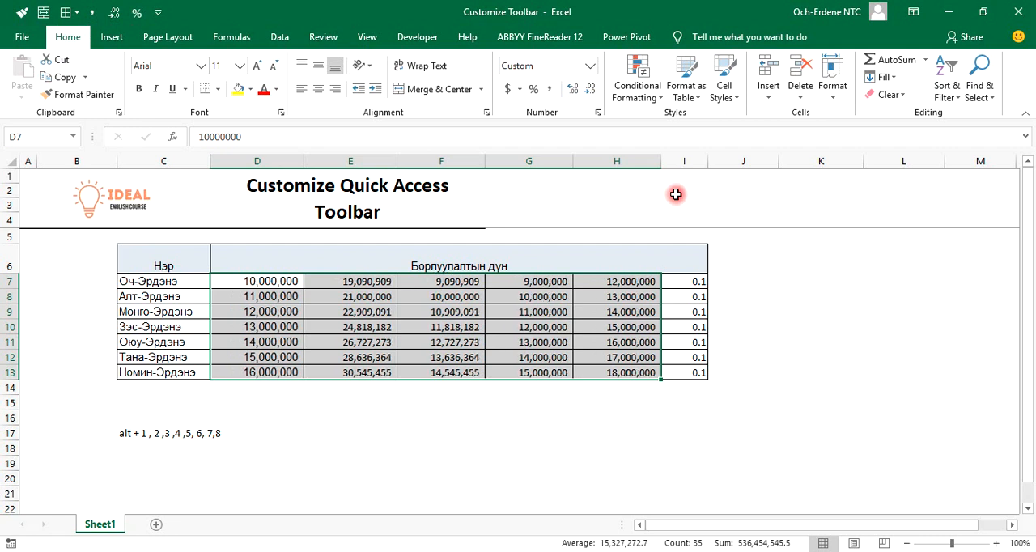
Format cells I7:I13 as percentages with the Quick Access Toolbar's Percent Style
key("Right")
key("Right")
key("Right")
key("Right")
key("Right")
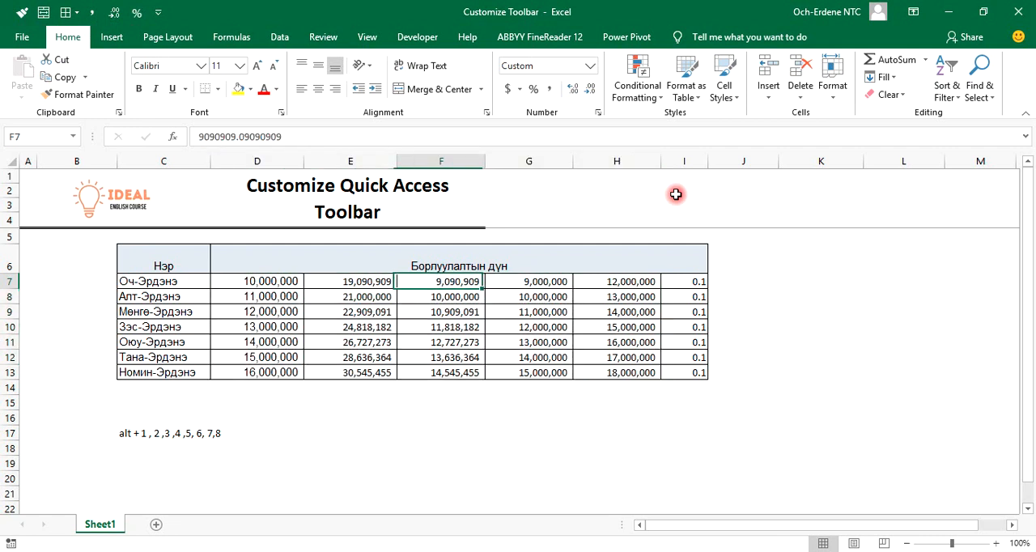
key("shift+Down")
key("shift+Down")
key("shift+Down")
key("shift+Down")
key("shift+Down")
key("shift+Down")
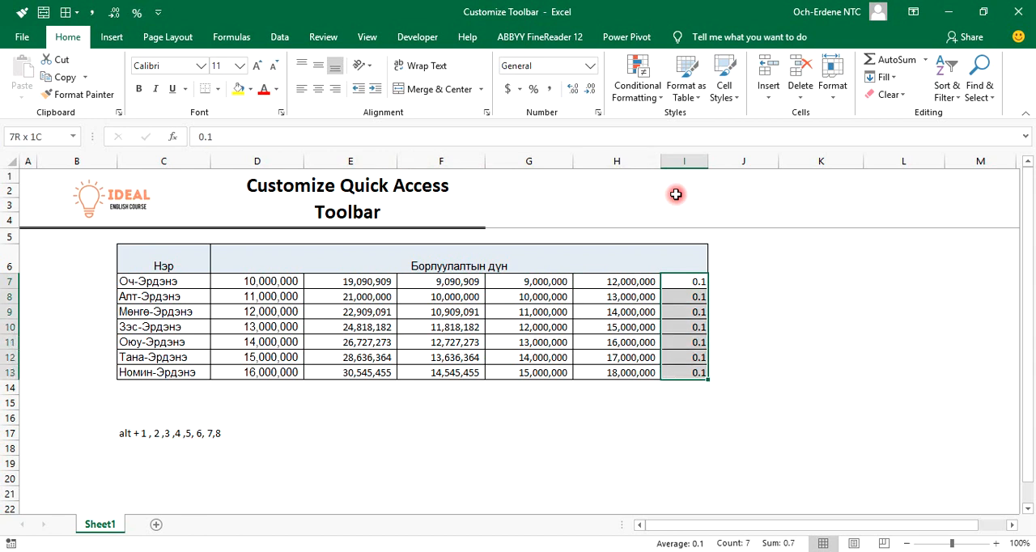
key("alt")
key("6")
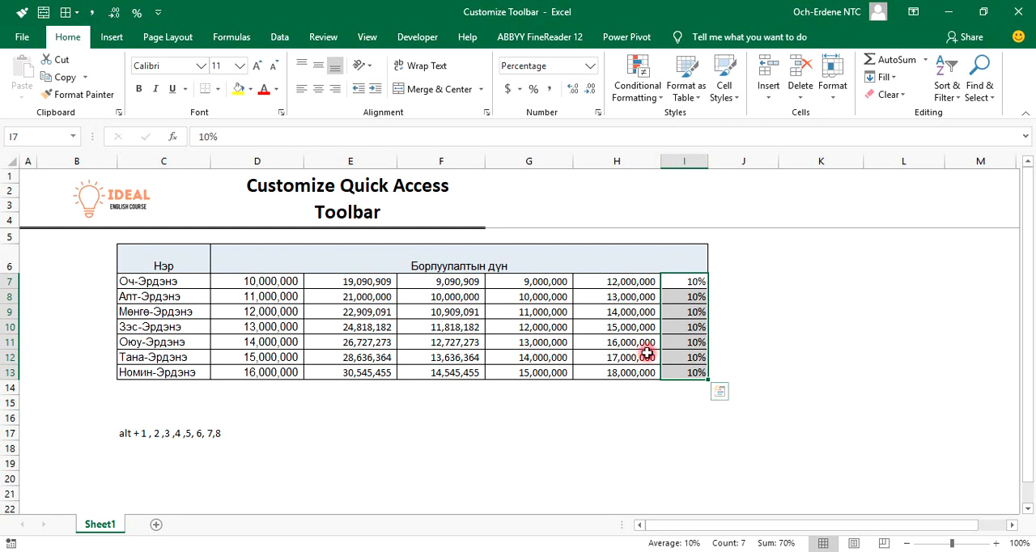
Undo the table's percent, comma, merge and border formatting, back to before cell D8 was filled yellow
left_click(474, 377)
left_click(163, 262)
left_click_drag(163, 261, 700, 370)
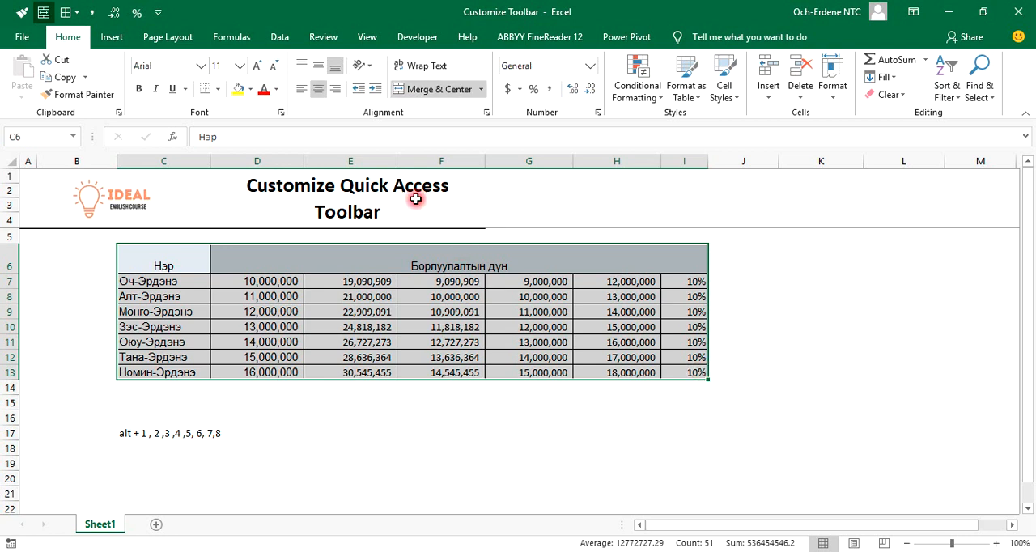
key("ctrl+z")
key("ctrl+z")
key("ctrl+z")
key("ctrl+z")
key("ctrl+z")
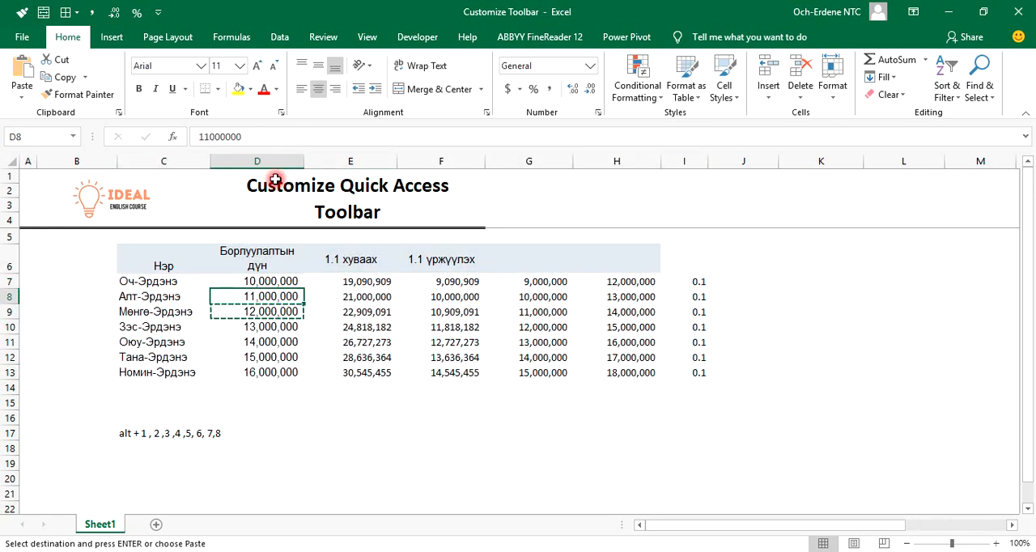
Reset the number format of cells D7:I13 to General and clear the shortcut note in C17
left_click_drag(261, 294, 547, 356)
left_click_drag(273, 281, 701, 372)
left_click(589, 65)
left_click(555, 90)
left_click(242, 389)
Apply All Borders to the table range C6:I13 using the ribbon's Borders command
left_click_drag(165, 260, 695, 374)
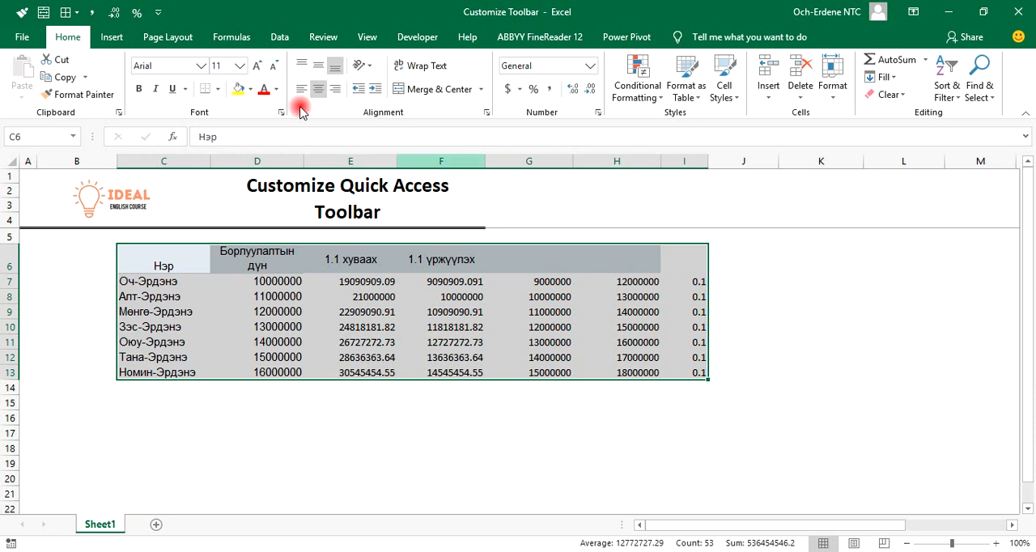
left_click(217, 88)
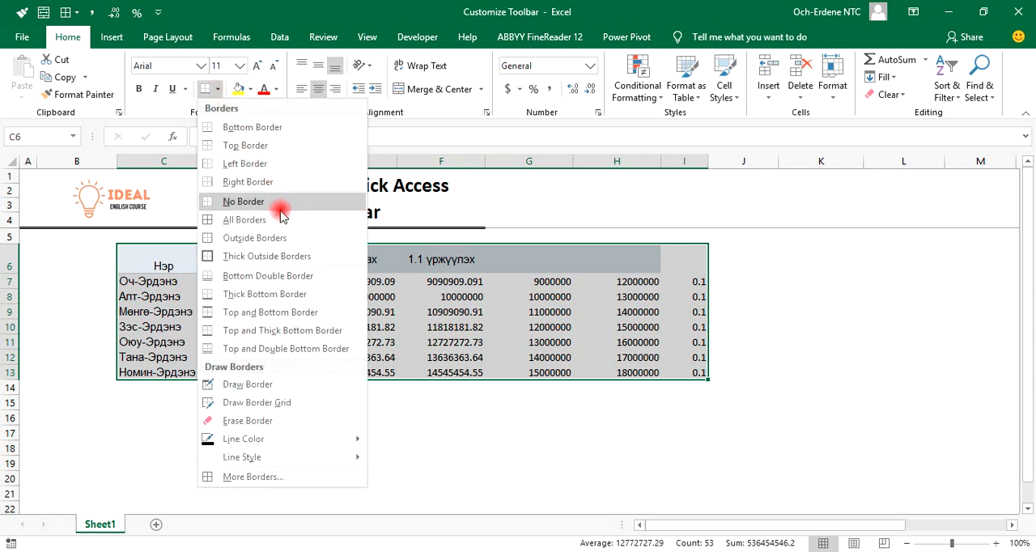
left_click(283, 237)
Merge and center header cells D6:I6 with the ribbon command, accepting that only the upper-left value is kept
left_click_drag(254, 261, 672, 270)
left_click(430, 96)
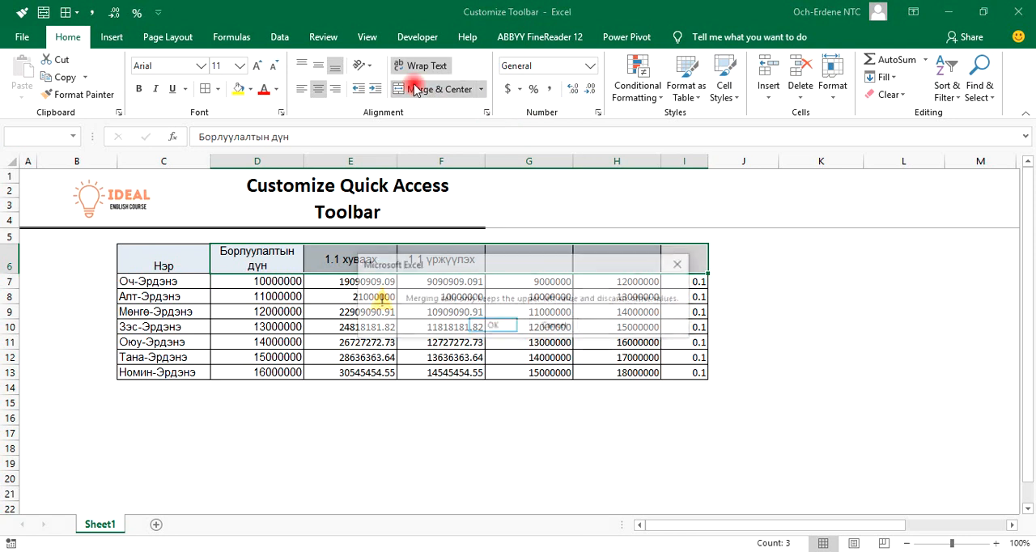
left_click(487, 325)
Apply the ribbon's Comma Style to cells D7:H13 and decrease the decimals to none
left_click_drag(267, 284, 657, 377)
left_click(548, 88)
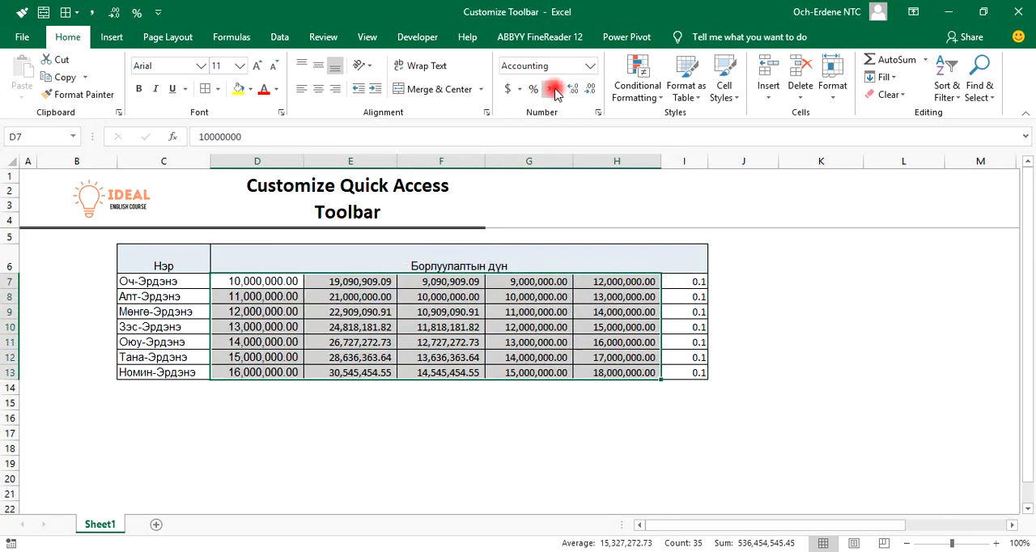
left_click(590, 89)
left_click(590, 89)
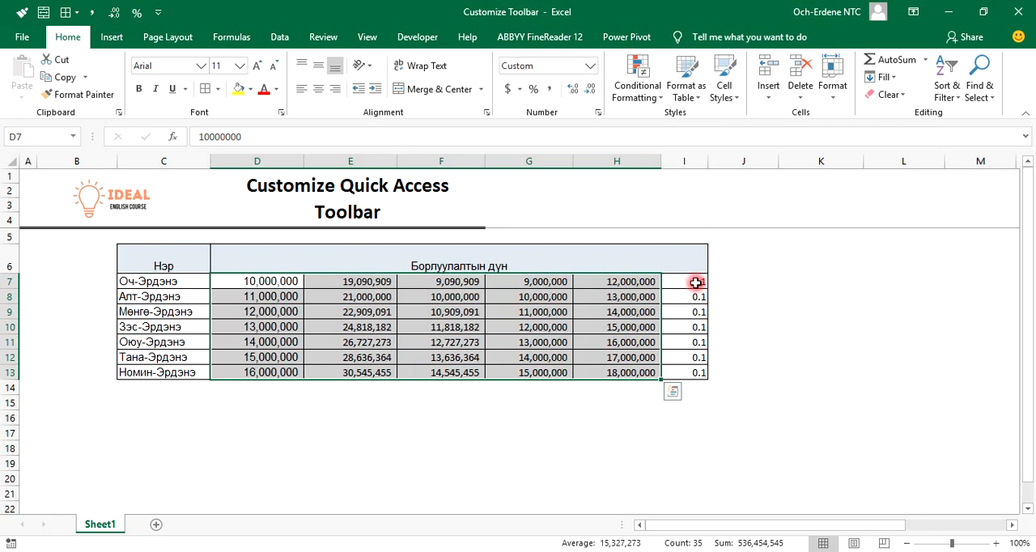
Apply the ribbon's Percent Style to cells I7:I13 and display the shortcut key tips
left_click_drag(698, 280, 699, 373)
left_click(533, 90)
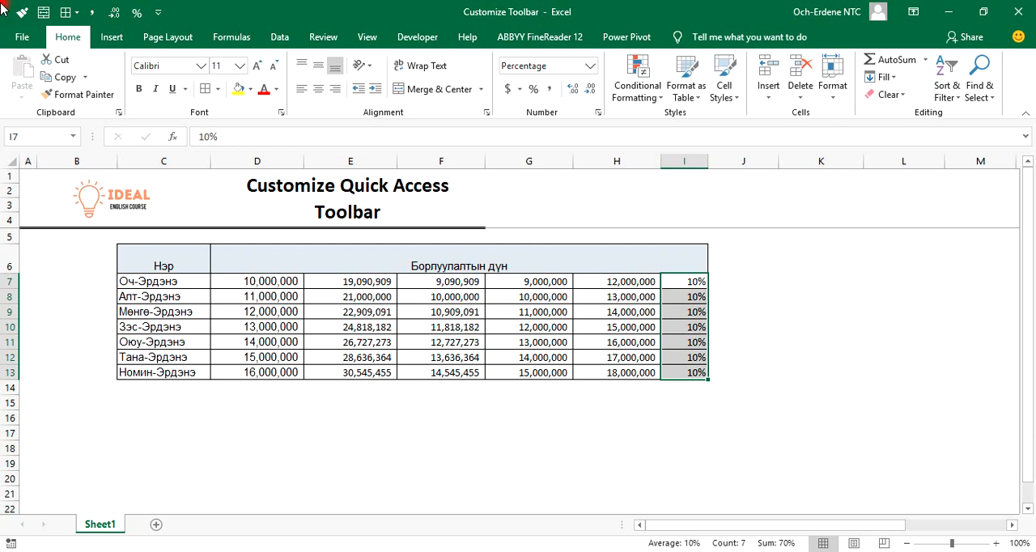
key("alt")
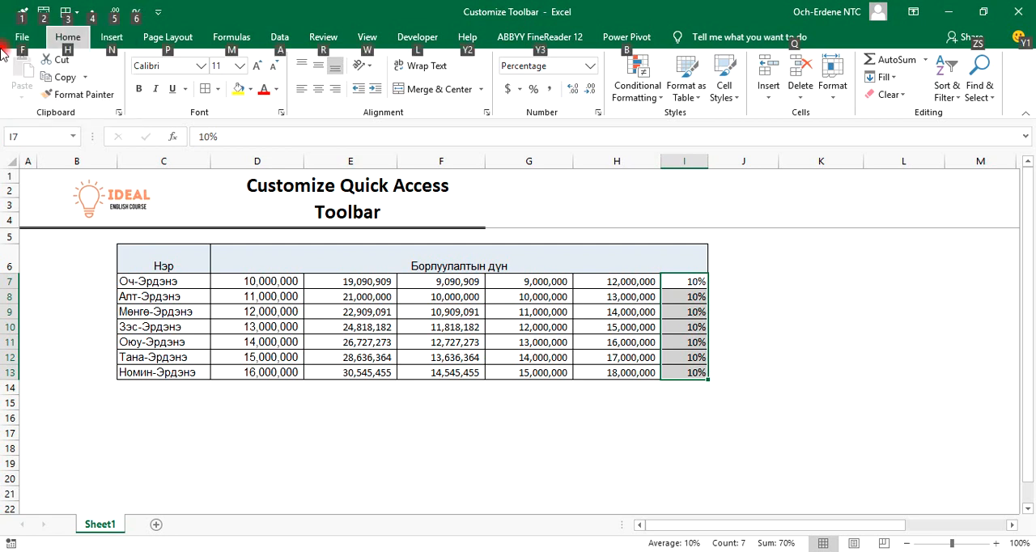
Enter the shortcut note "alt + 1, 2, 3, 4, 5" in cell C18
left_click(185, 443)
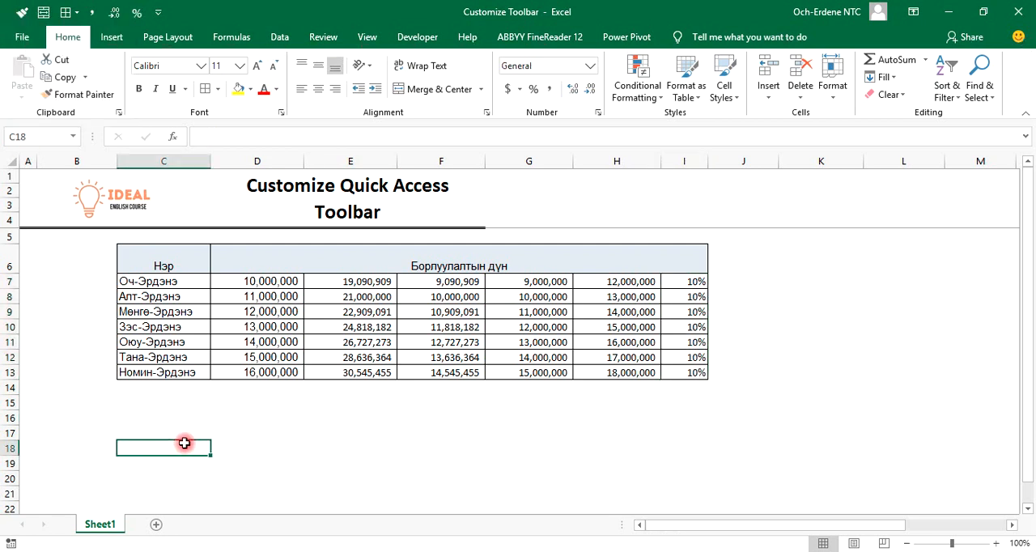
type("al")
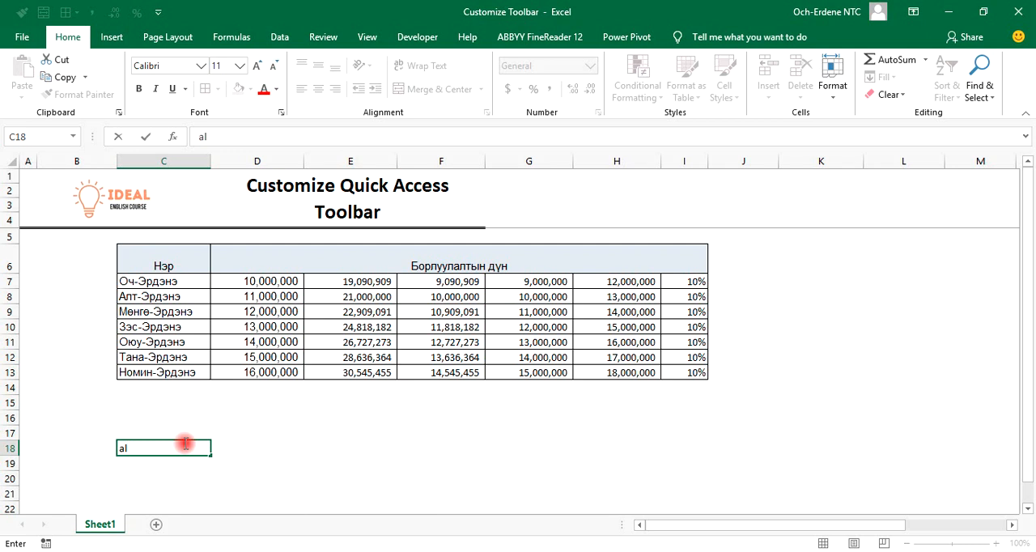
type("t + 1, 2, 3, 4, 5")
key("Return")
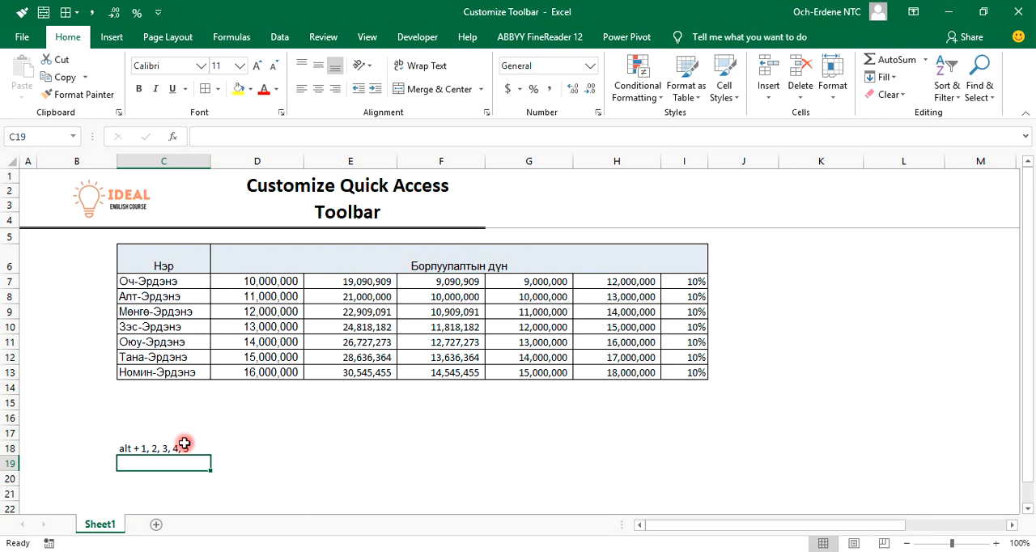